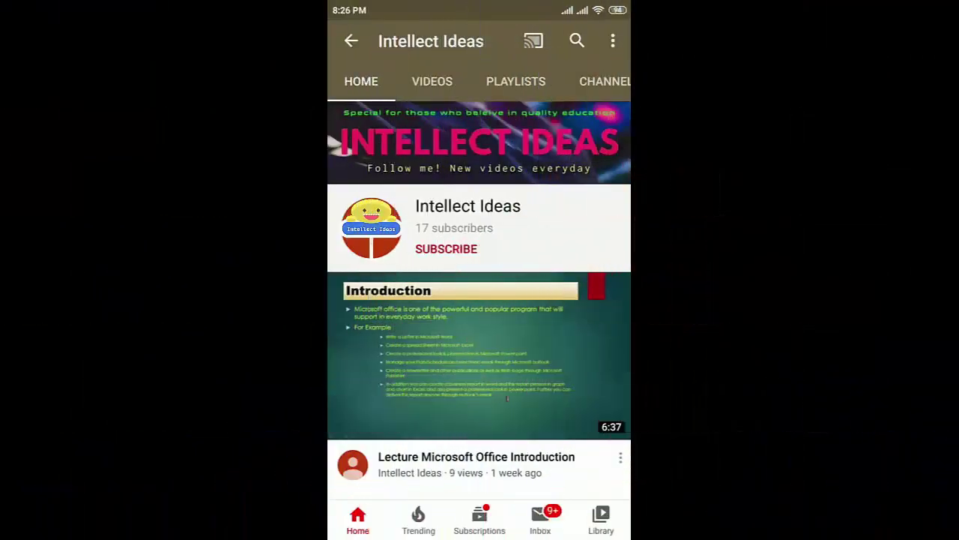
- Subscribe to Intellect Ideas with all notifications, then return to the Excel workbook
click(446, 248)
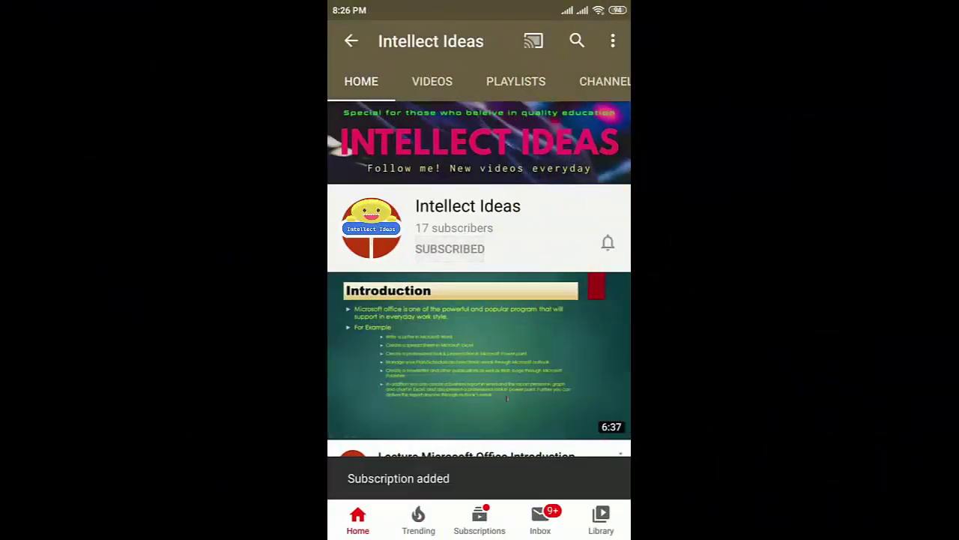
click(608, 242)
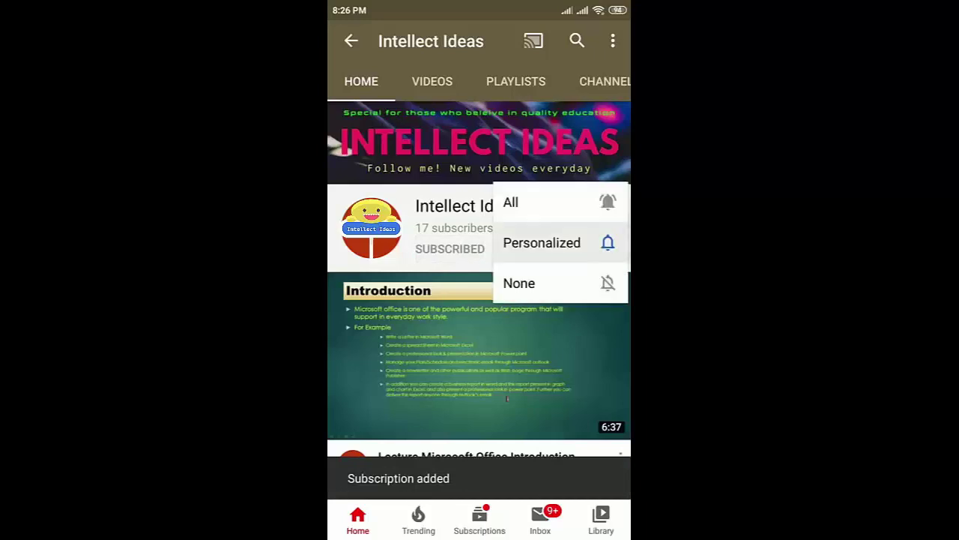
click(525, 203)
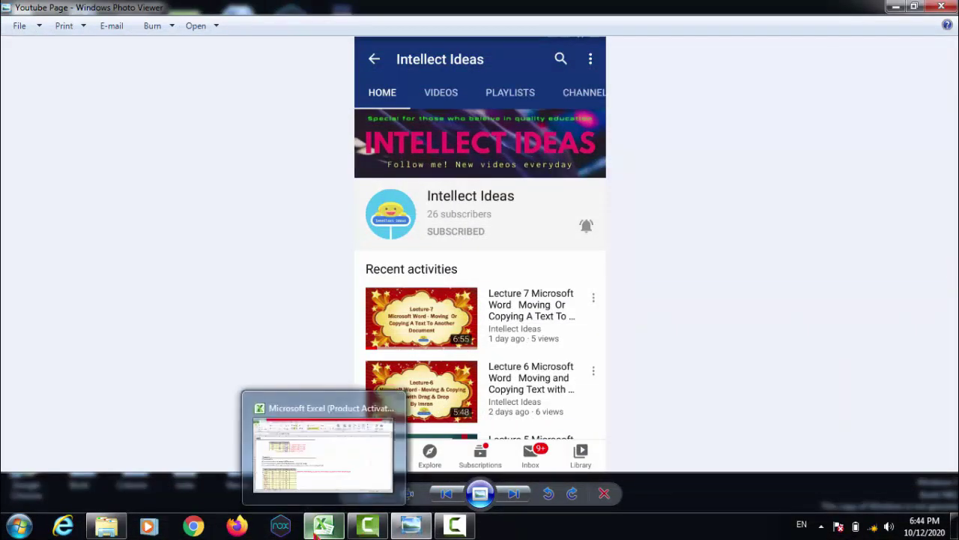
click(318, 529)
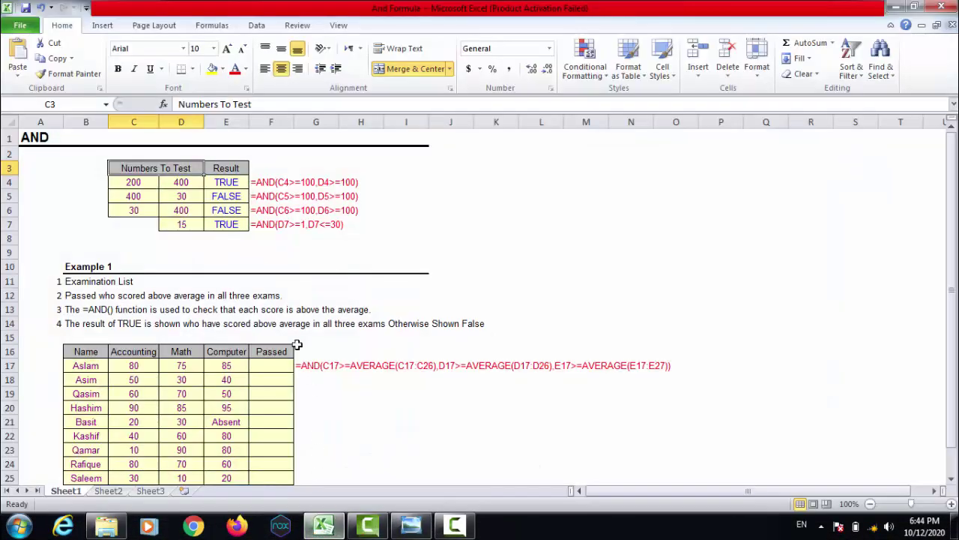
click(281, 263)
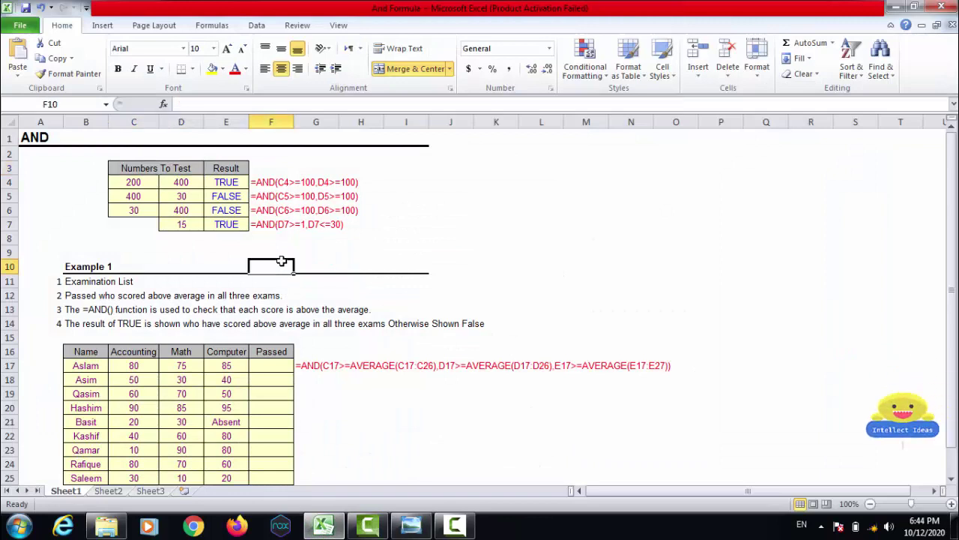
key(Left)
key(Left)
key(Left)
key(Left)
key(Up)
key(Up)
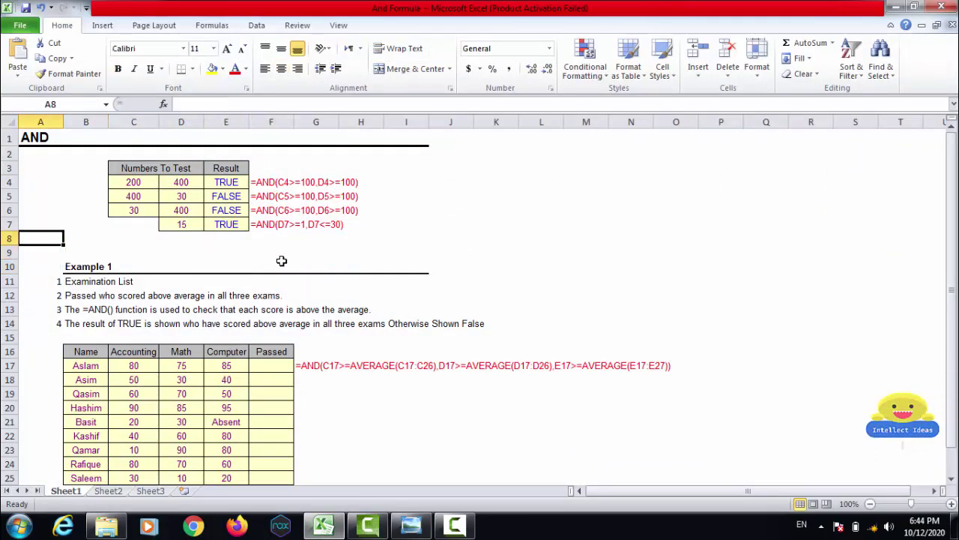
key(Up)
key(Up)
key(Up)
key(Up)
key(Up)
key(Up)
key(Up)
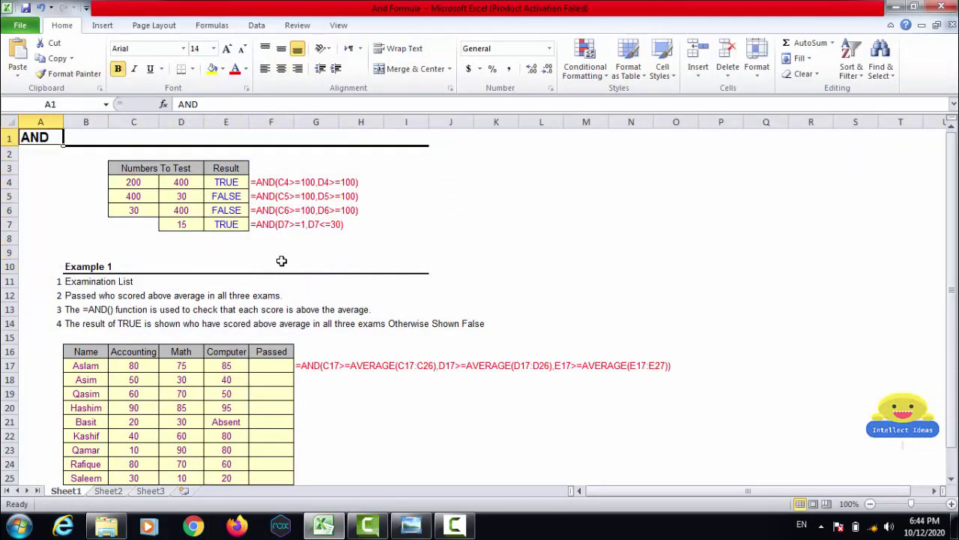
key(Down)
key(Down)
key(Down)
key(Right)
key(Right)
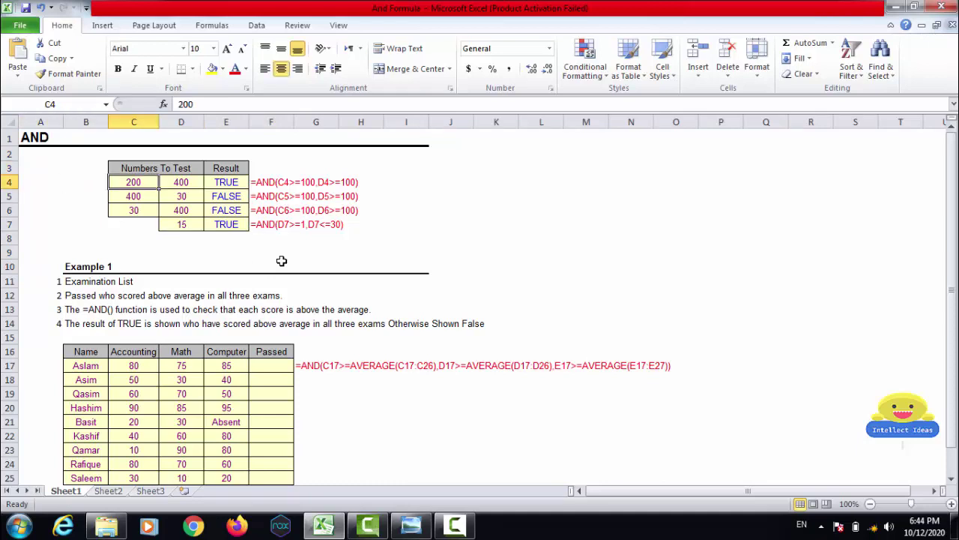
key(Up)
key(Left)
key(Right)
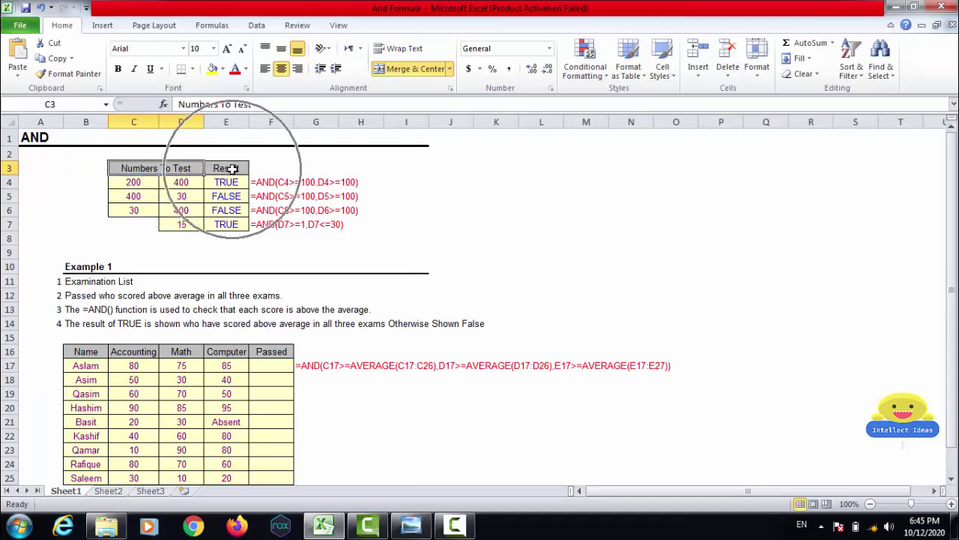
click(229, 180)
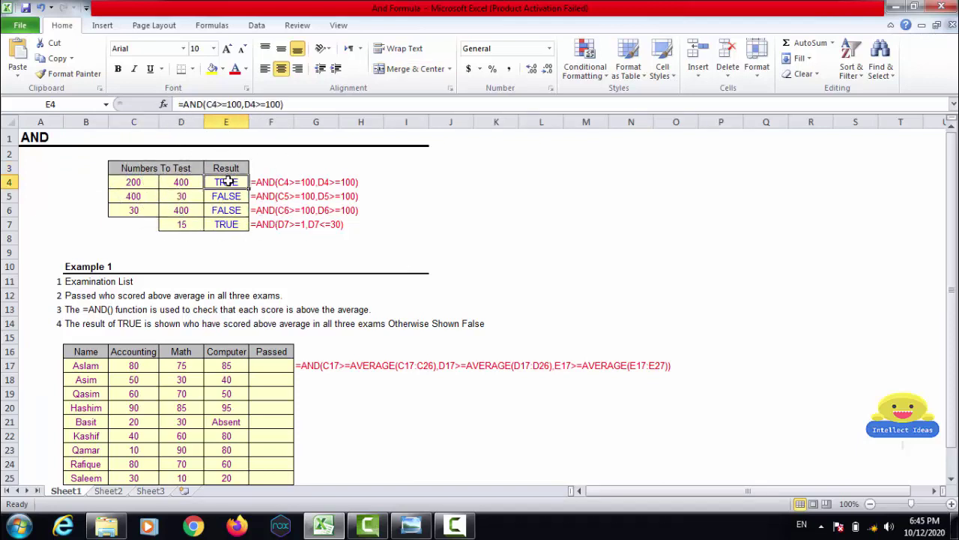
key(Down)
key(Down)
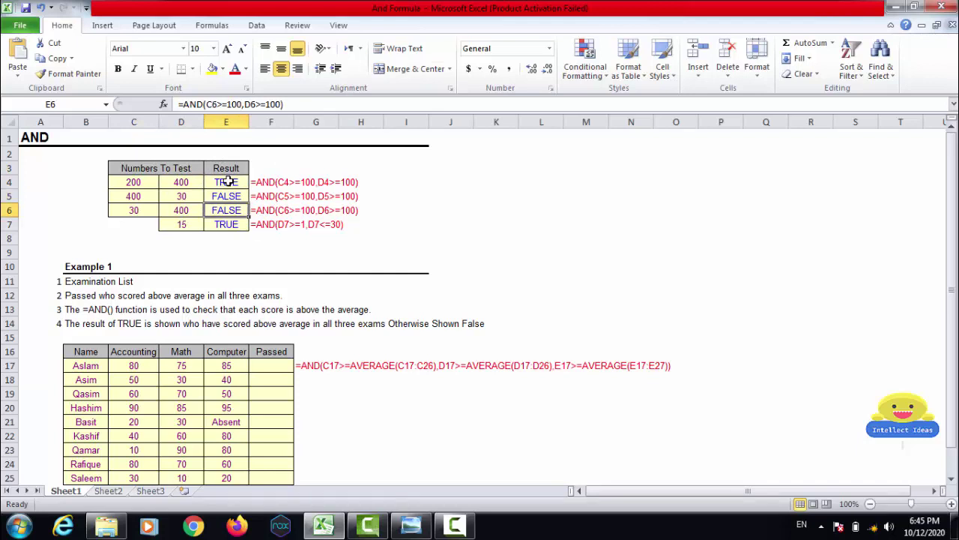
key(Down)
key(Up)
key(Up)
key(Up)
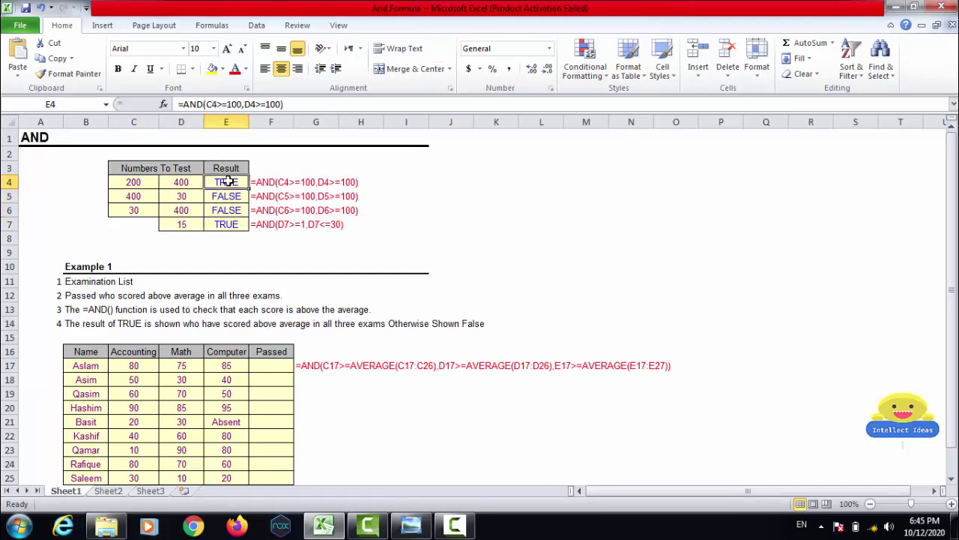
key(Right)
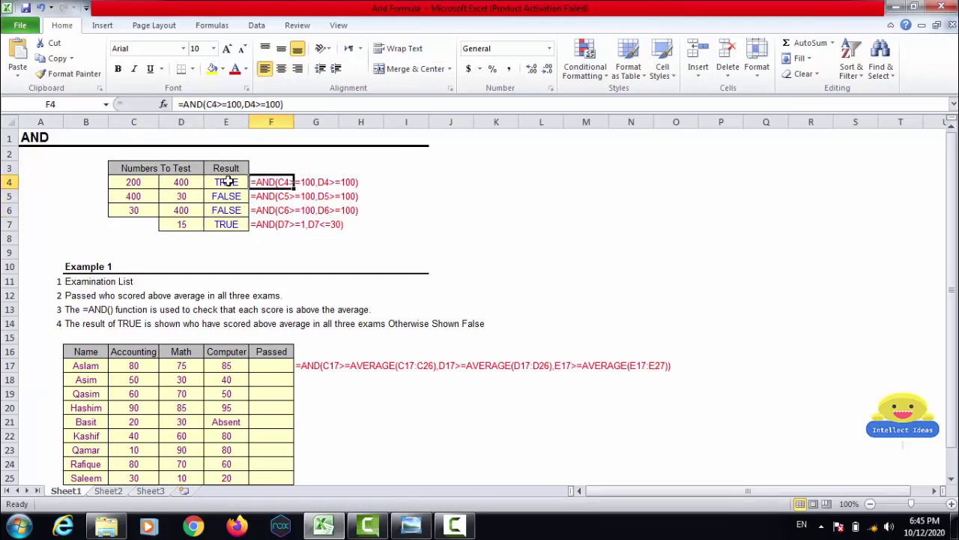
key(Down)
key(Down)
key(Down)
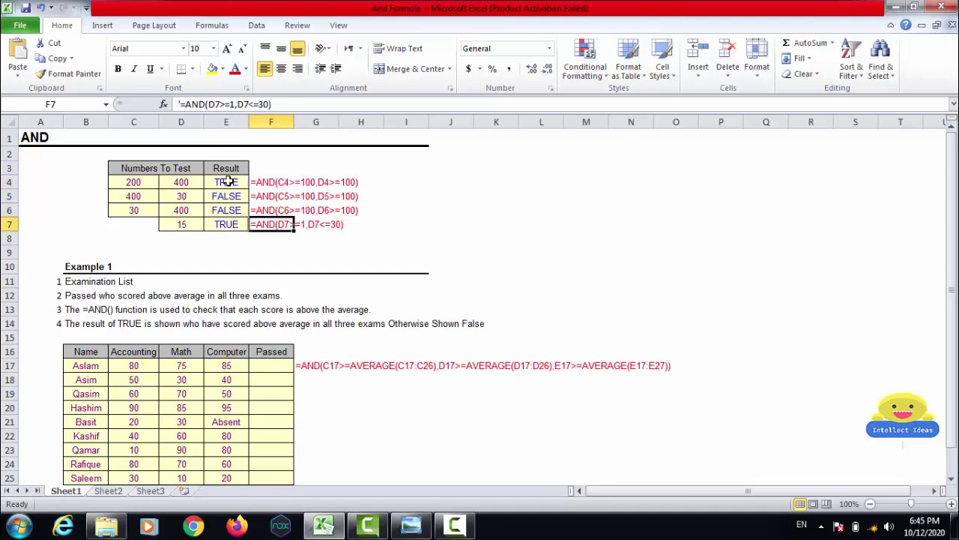
key(Up)
key(Up)
key(Up)
key(Left)
key(Left)
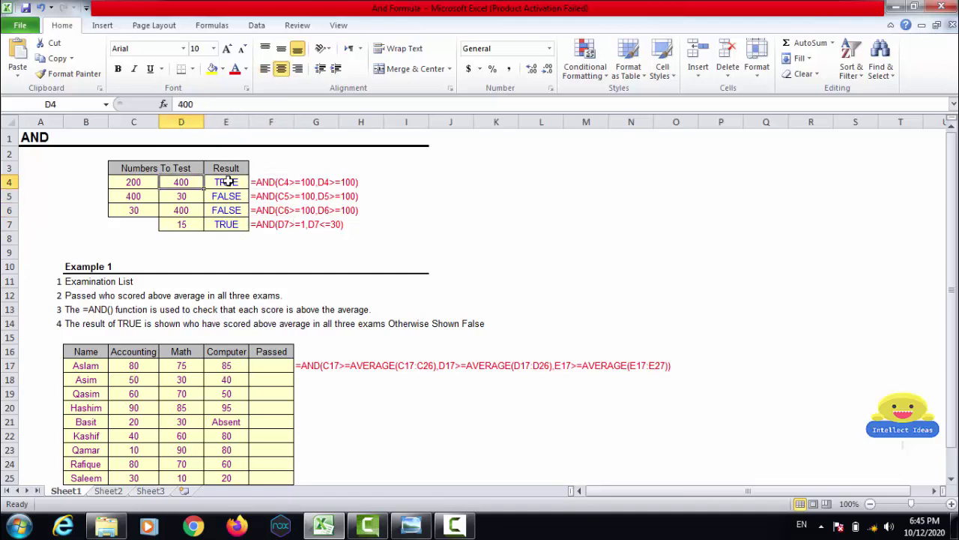
key(Left)
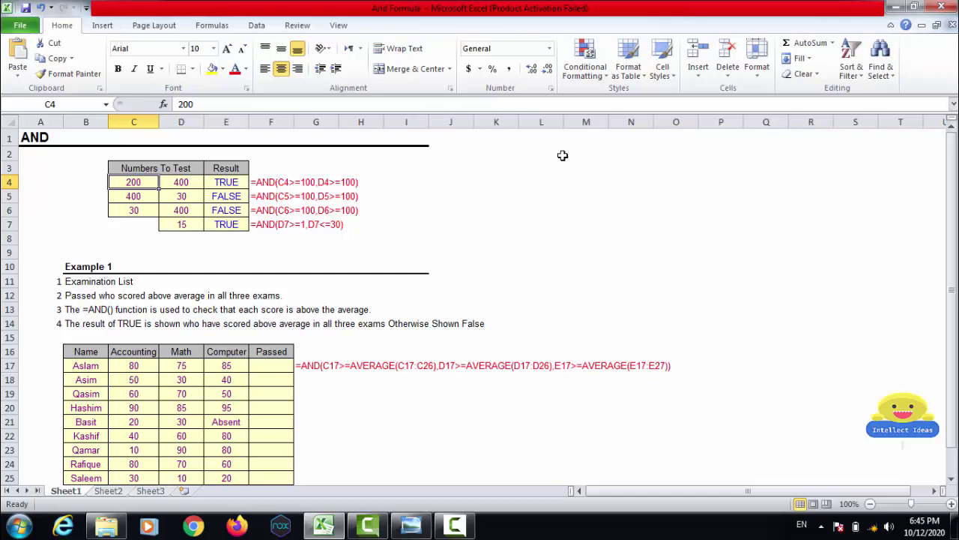
key(Right)
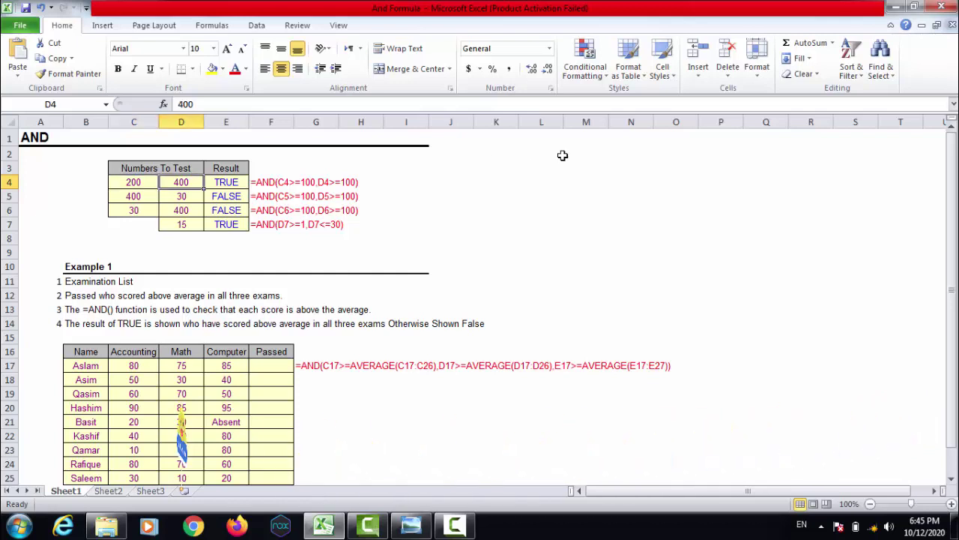
key(Right)
key(Right)
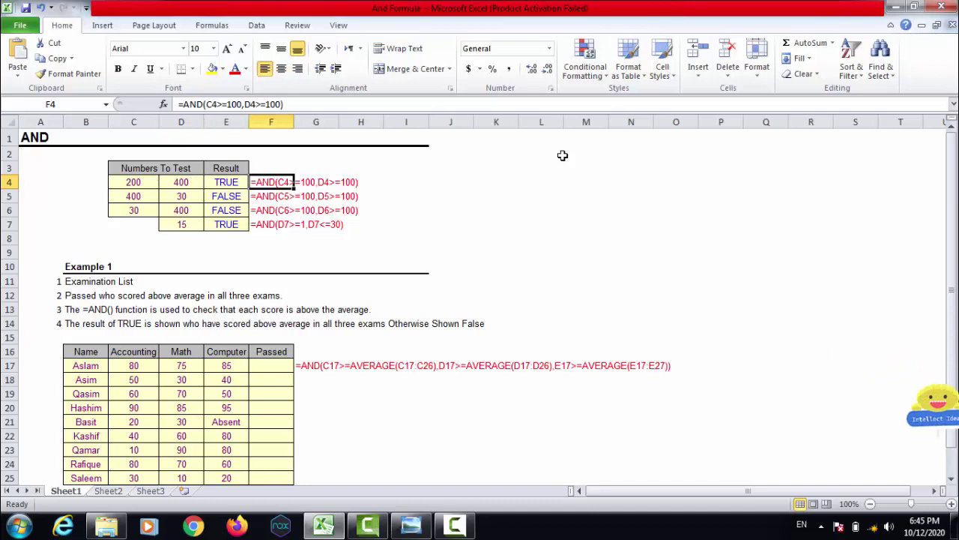
key(Left)
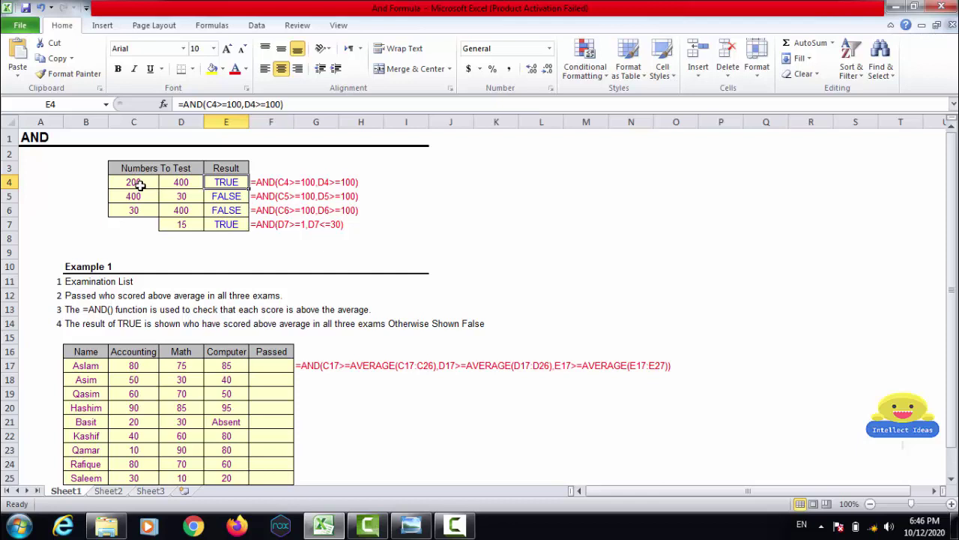
- Step through the existing AND formulas in the Result column beside the number 400
click(181, 183)
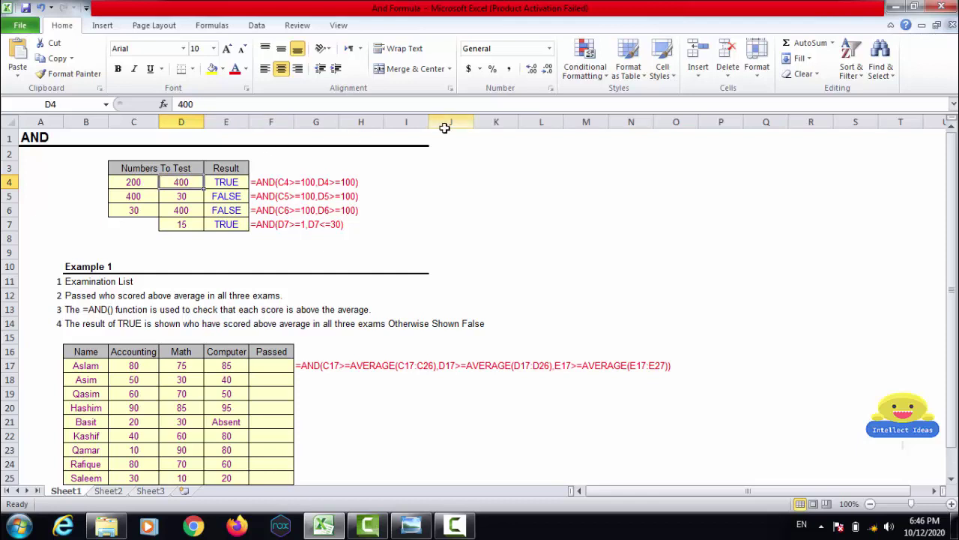
key(Right)
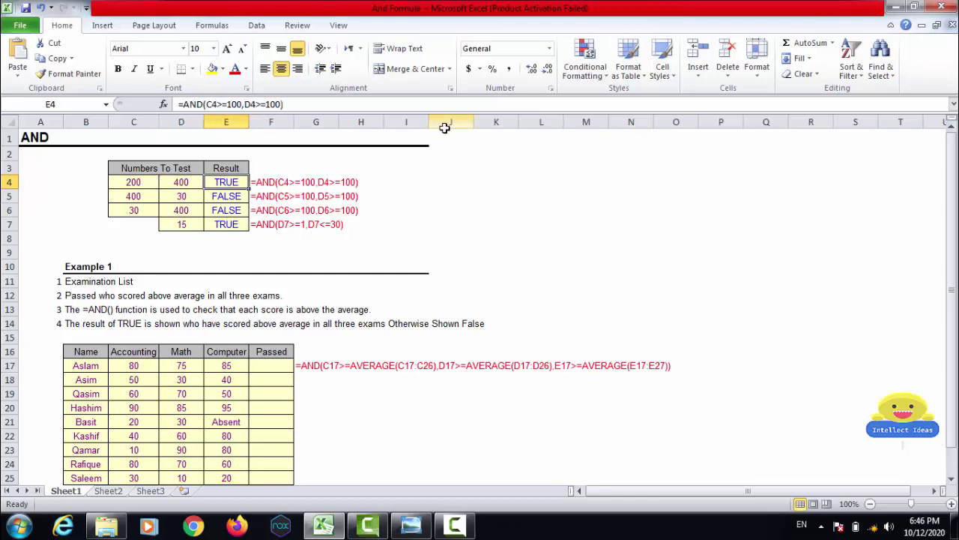
key(Down)
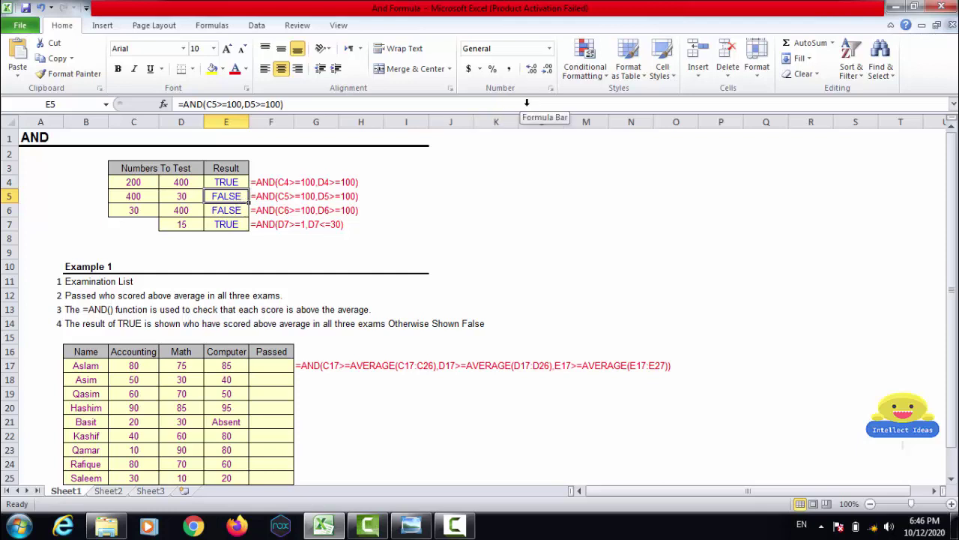
key(Down)
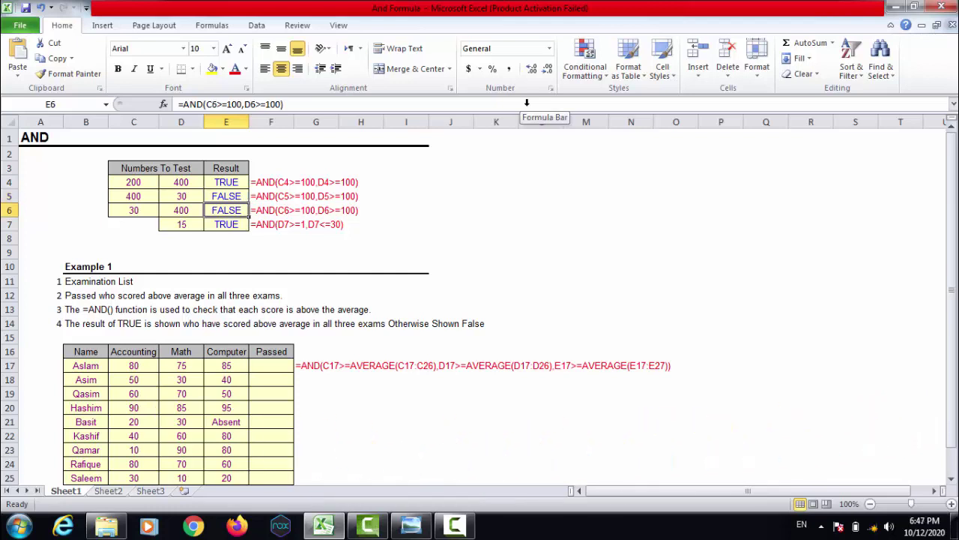
key(Down)
- Select Result cells E4:E7 and delete their TRUE/FALSE values
key(Up)
key(Up)
key(Up)
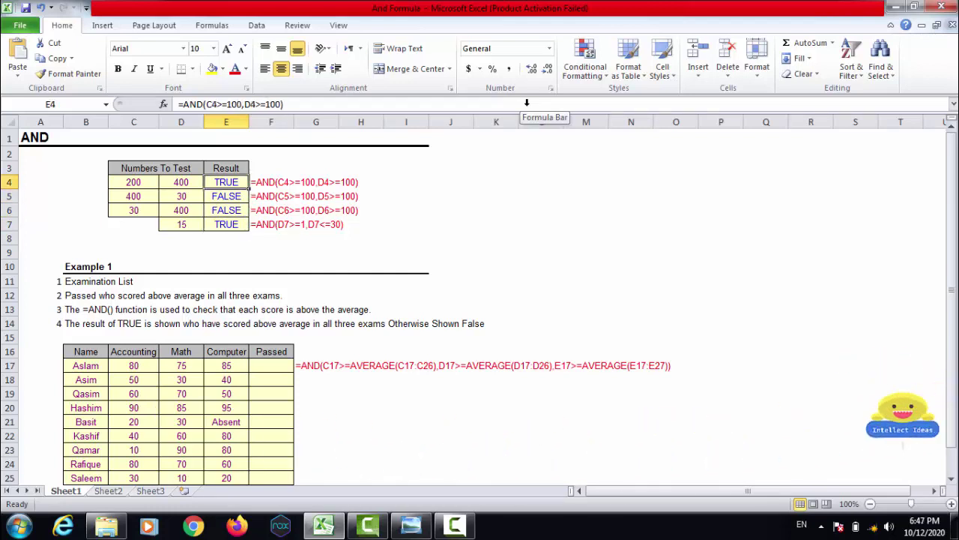
key(shift+Down)
key(shift+Down)
key(shift+Down)
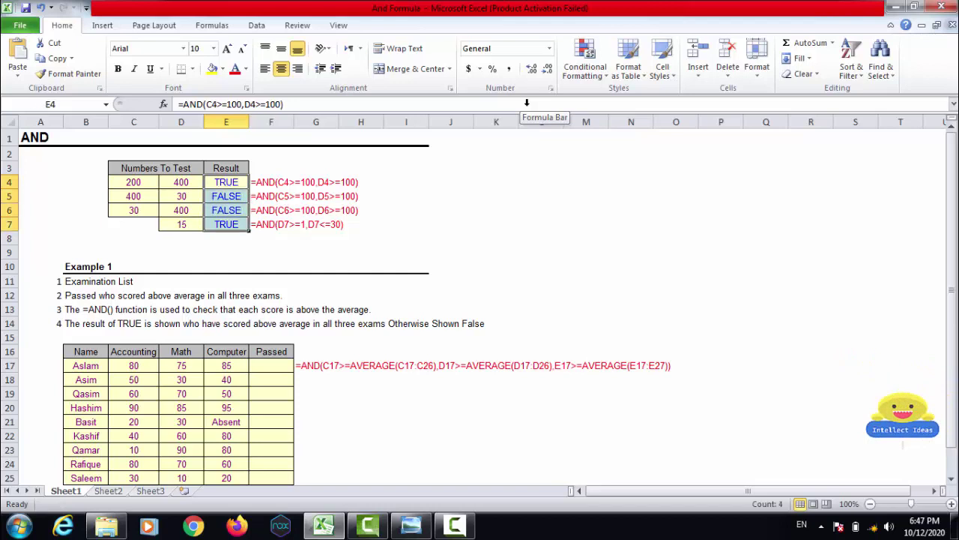
key(Delete)
- In E4, start typing =and(C4>=100, leaving room for a second condition
key(Down)
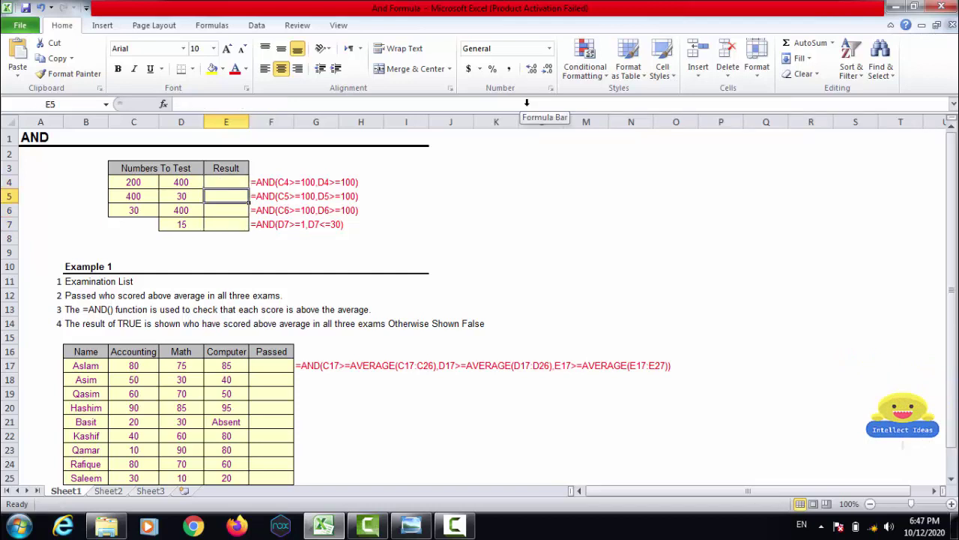
key(Up)
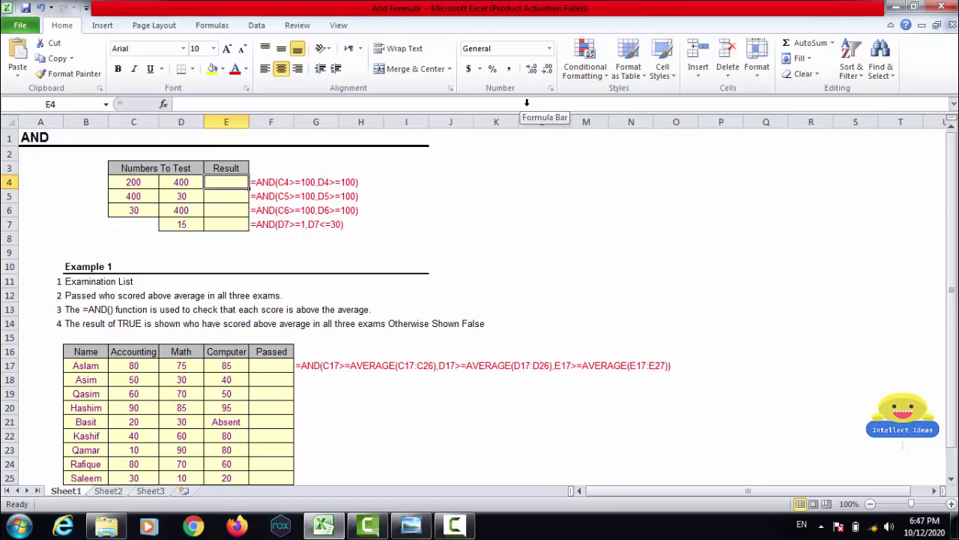
text(=)
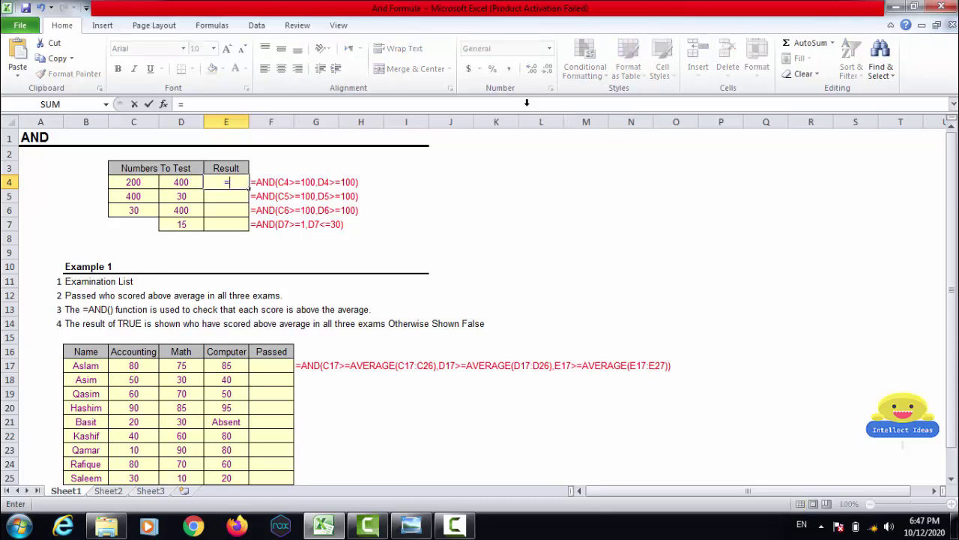
text(and)
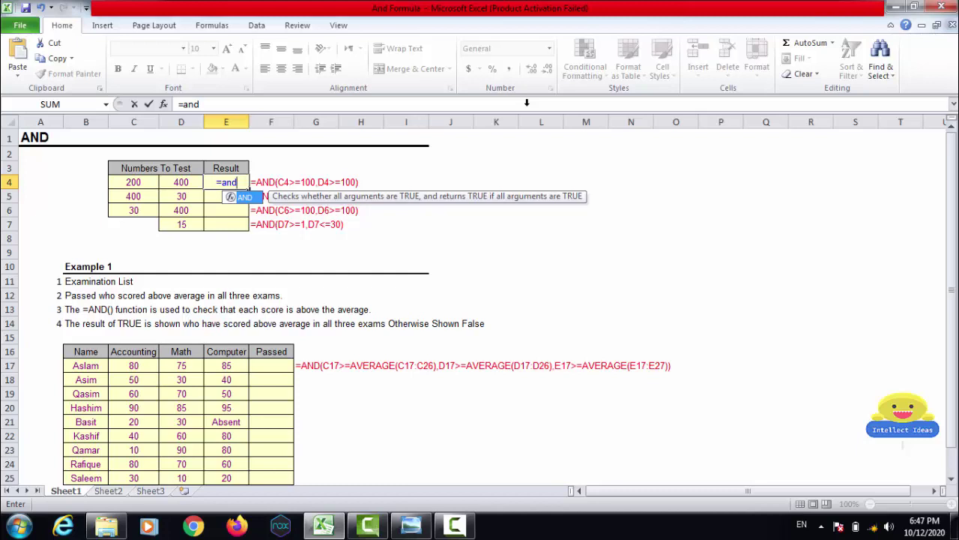
text(()
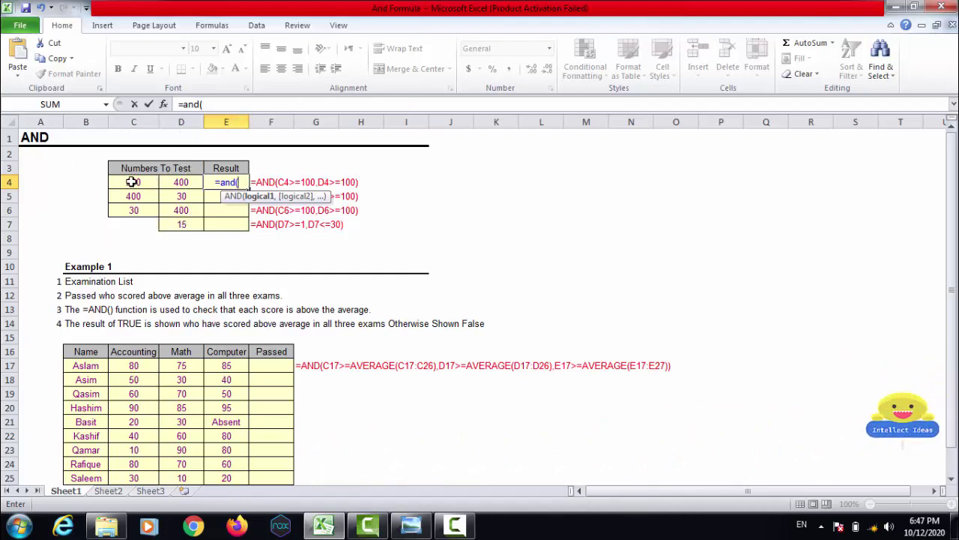
click(131, 182)
text(>)
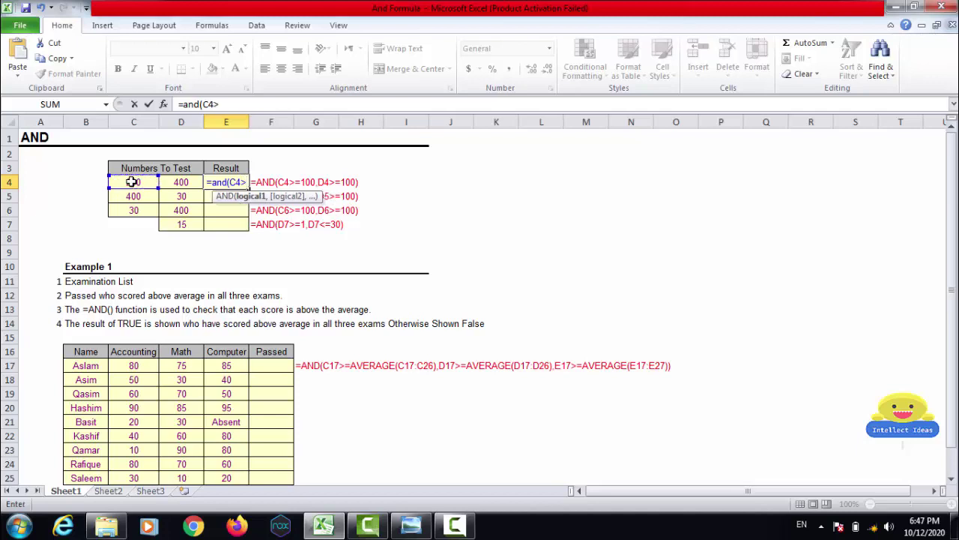
text(=)
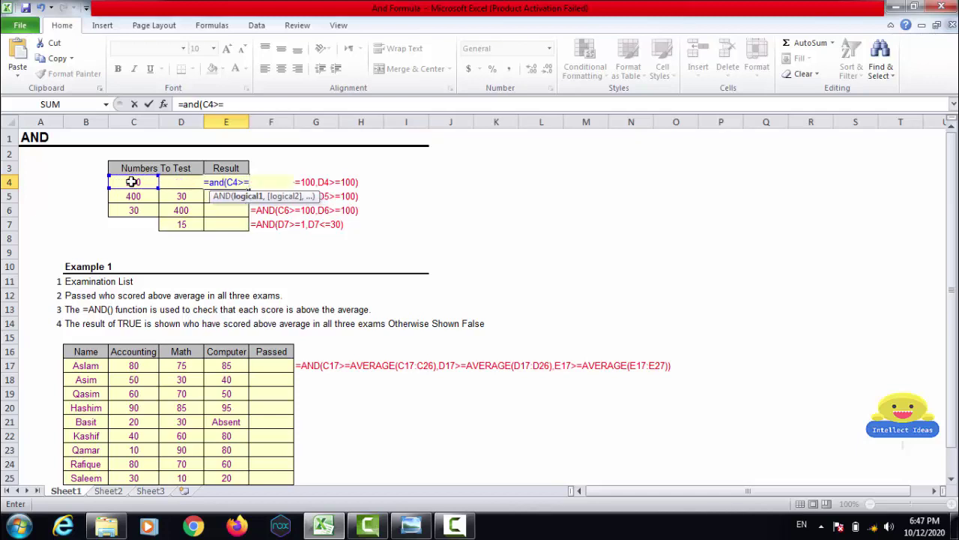
text(1)
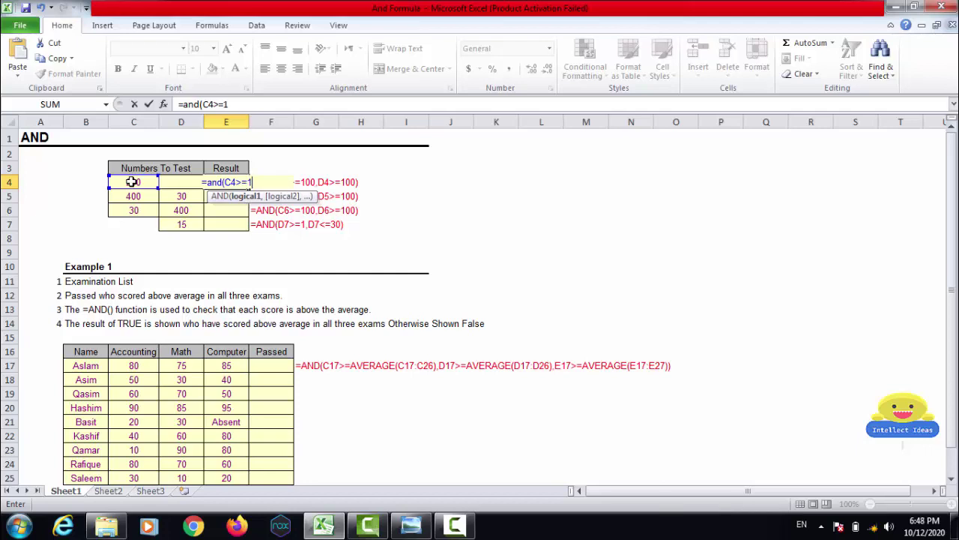
text(00)
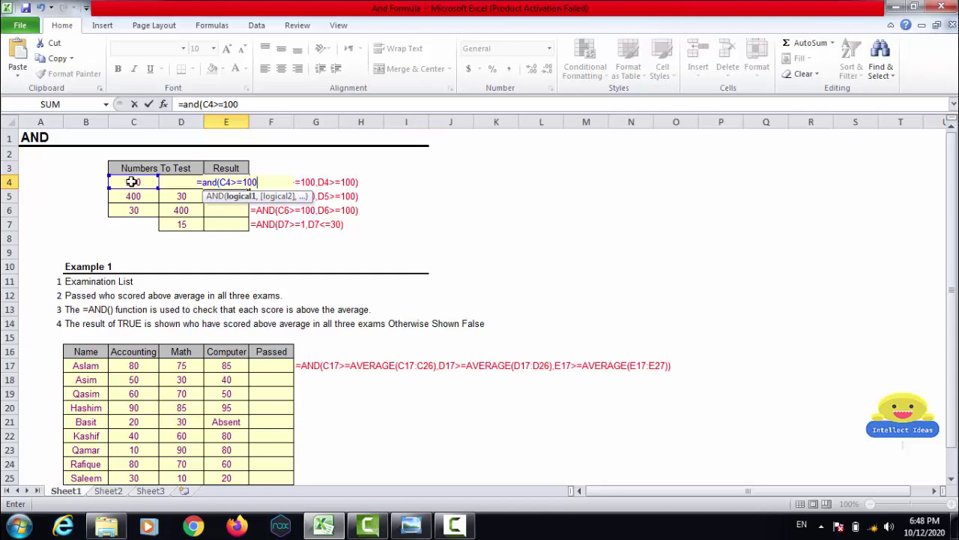
text(,)
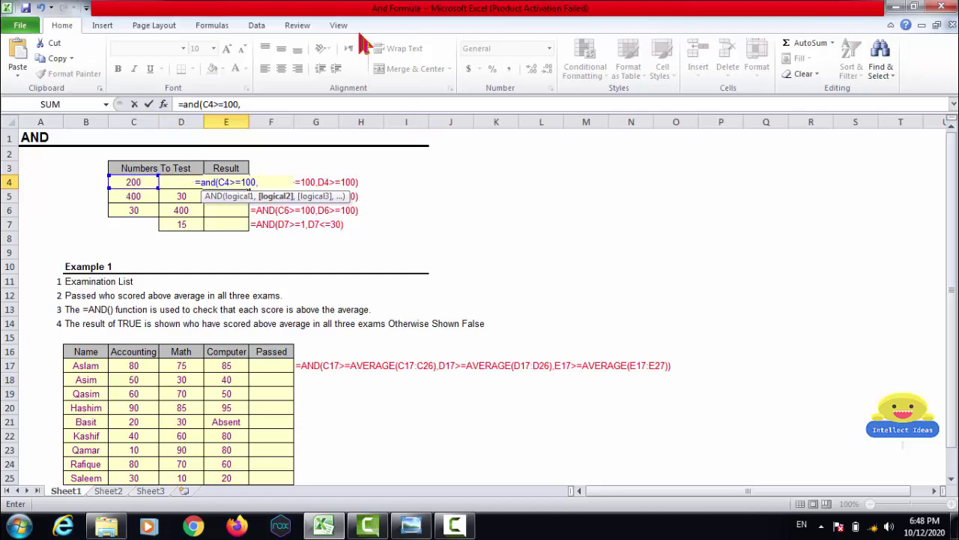
- Complete E4 as =and(C4>=100,d4>=100), which returns TRUE
text(d4)
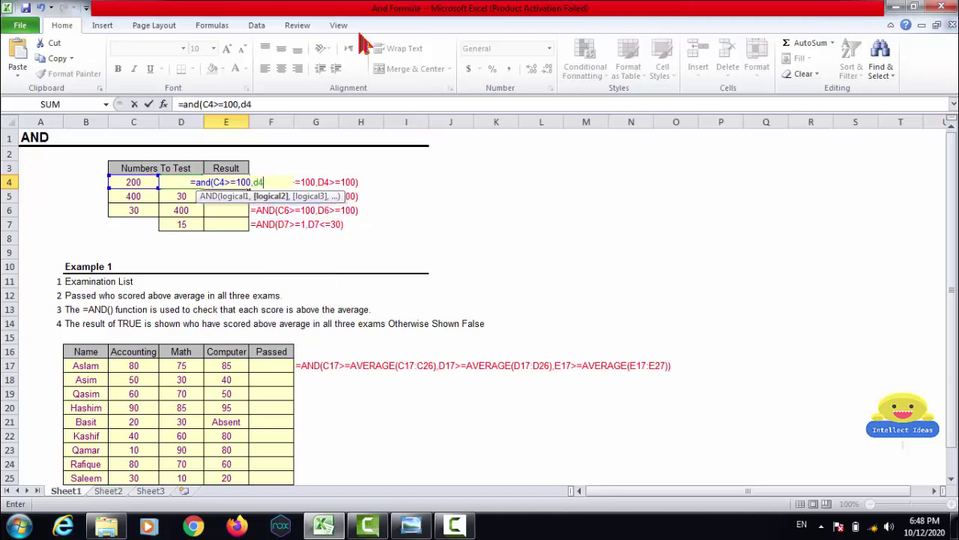
text(>)
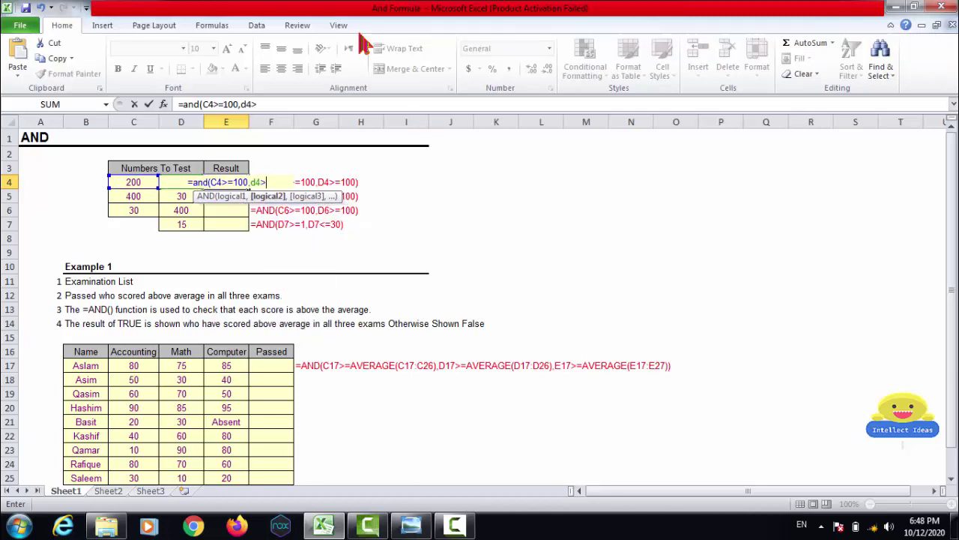
text(=)
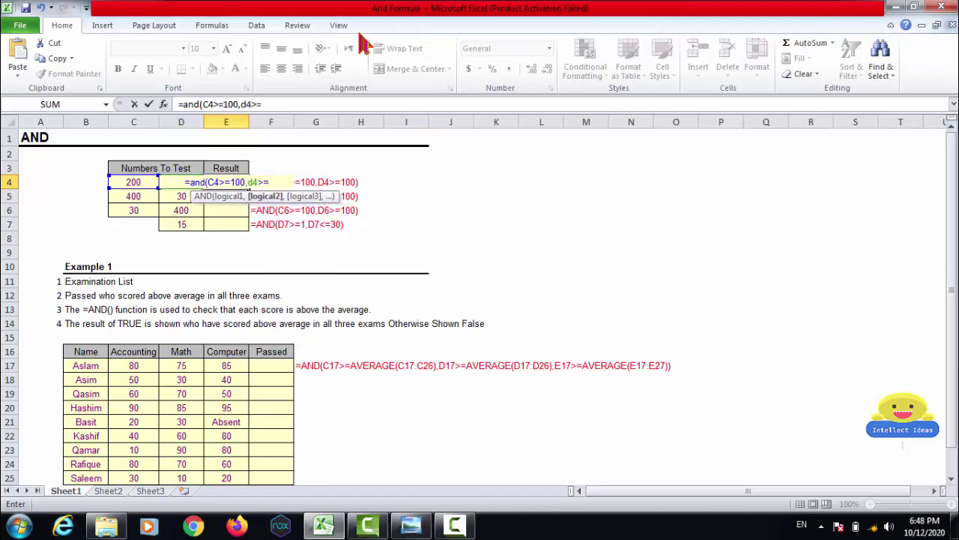
text(100)
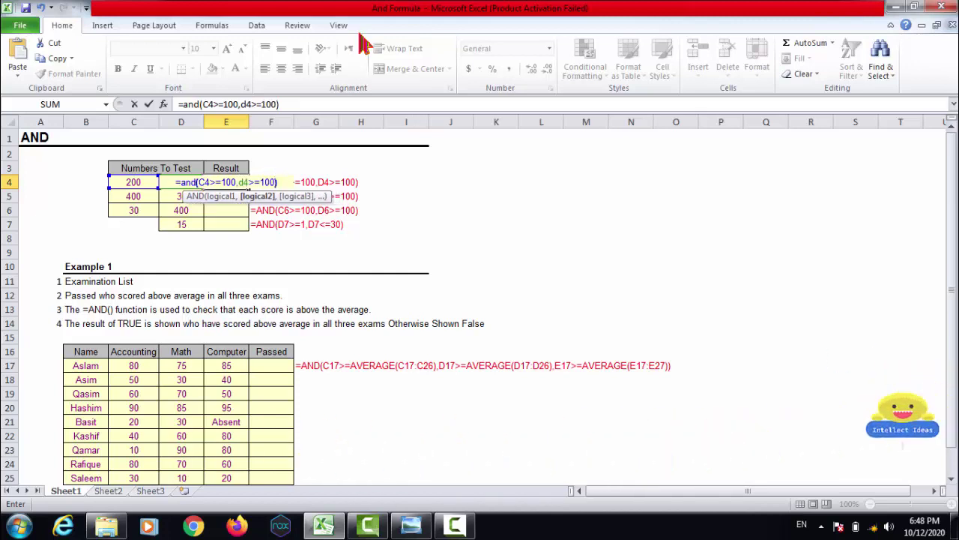
text())
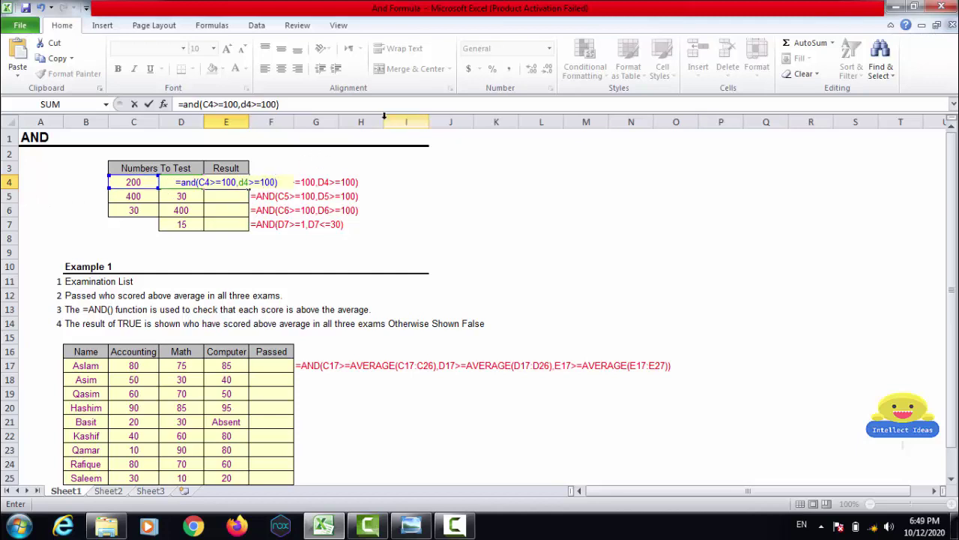
key(Return)
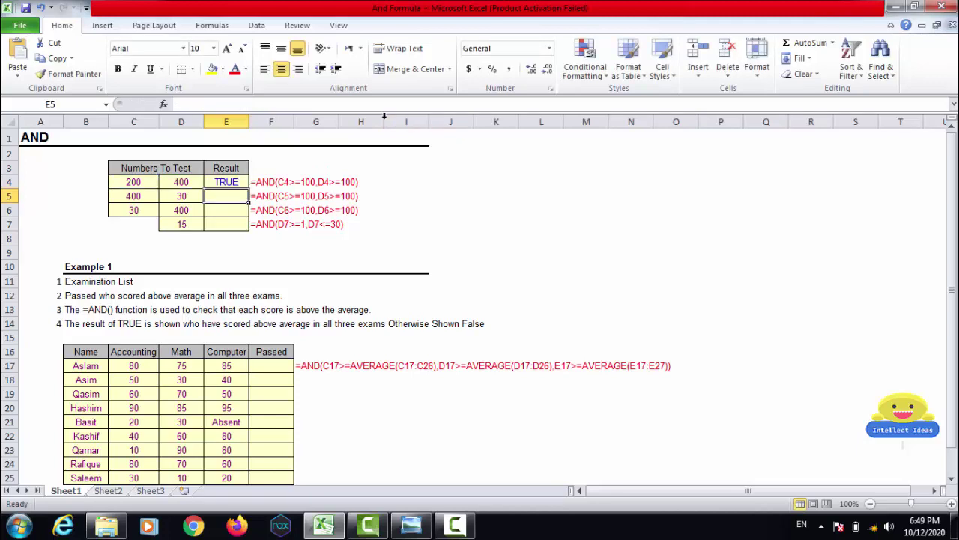
key(Up)
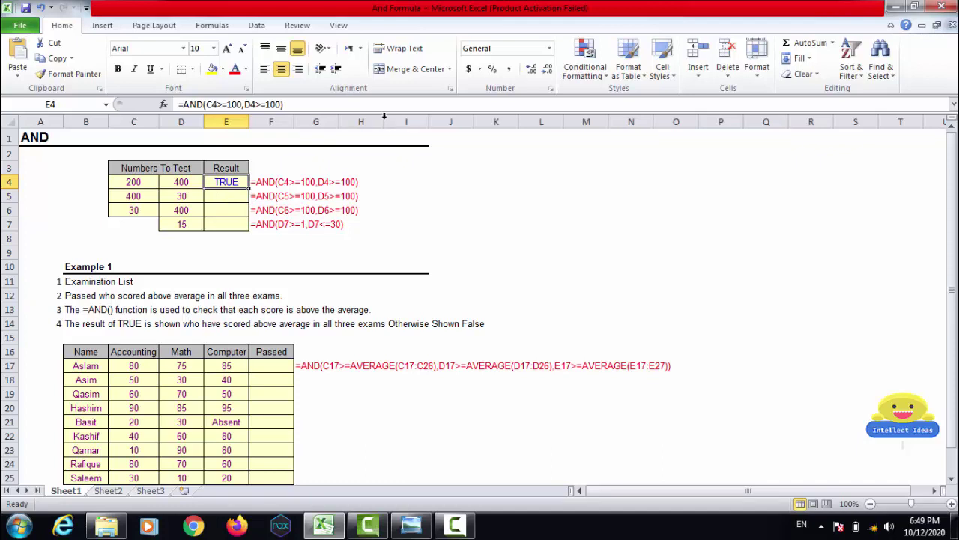
key(Left)
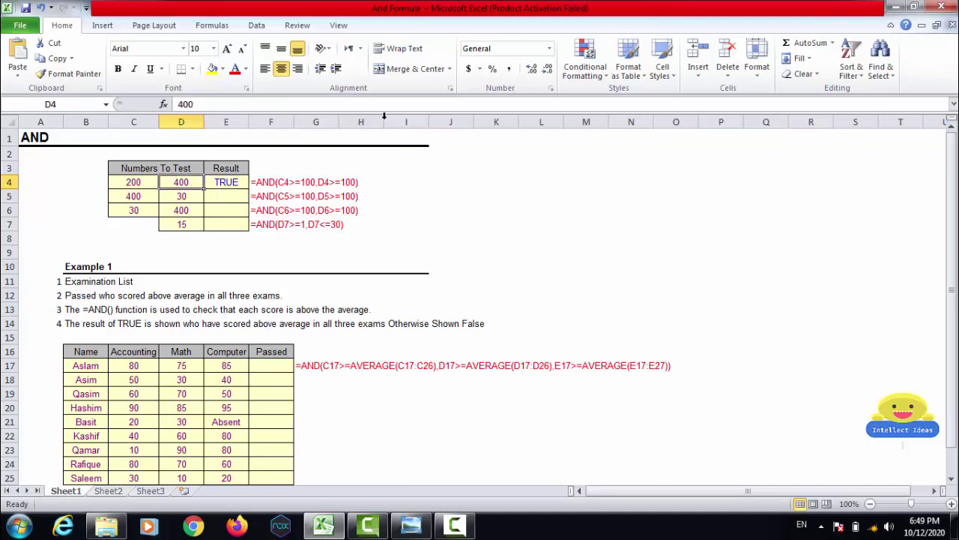
key(Left)
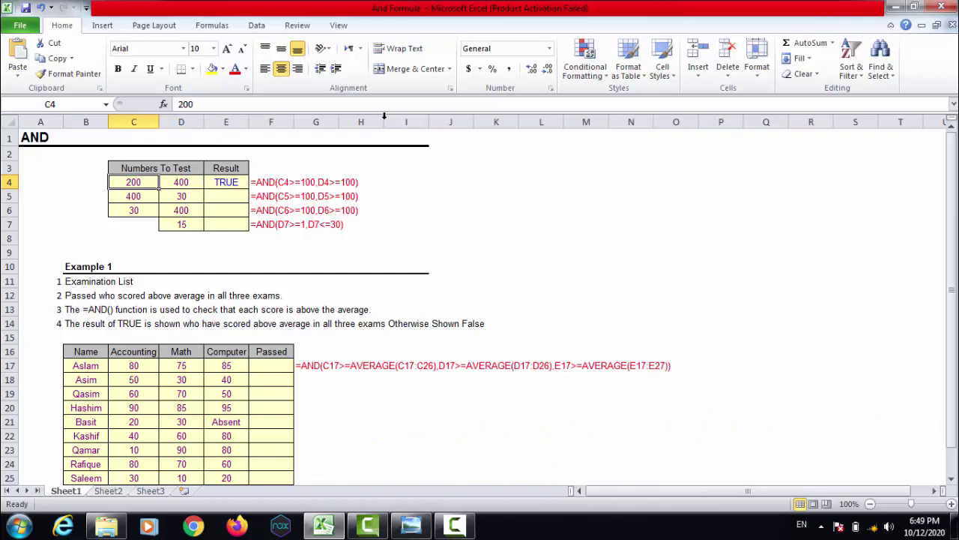
key(Right)
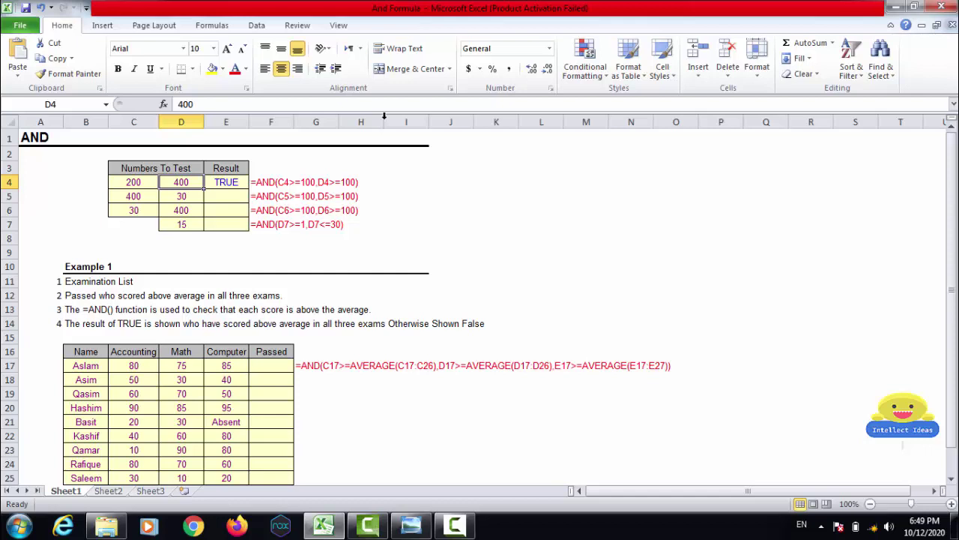
key(Right)
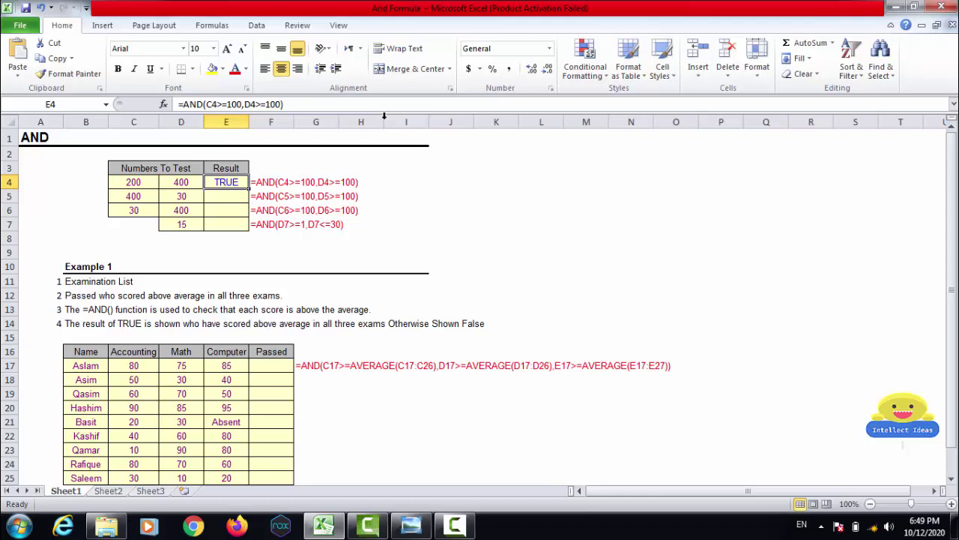
- Copy E4's AND formula into E5, where it returns FALSE
key(ctrl+c)
key(Down)
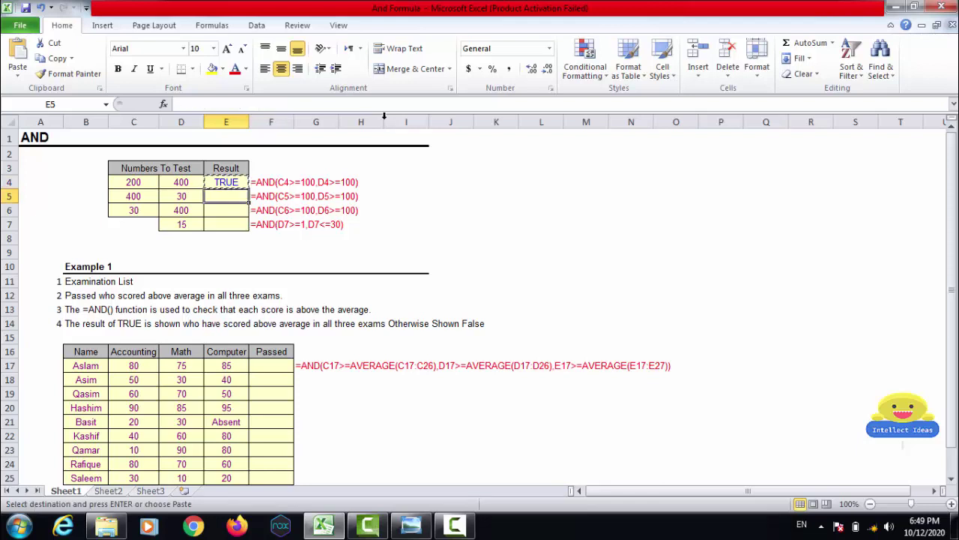
key(Return)
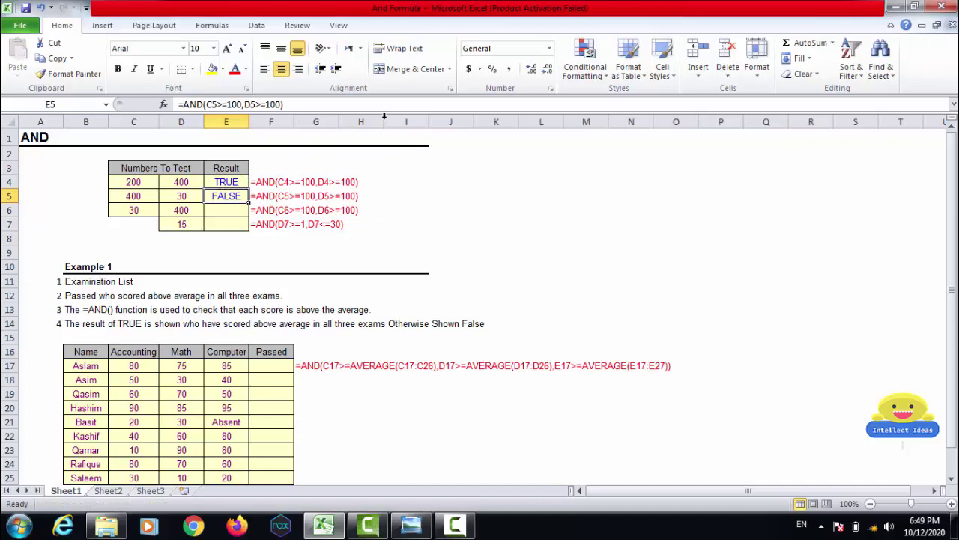
- Inspect E5's copied formula =AND(C5>=100,D5>=100) without changing it
key(F2)
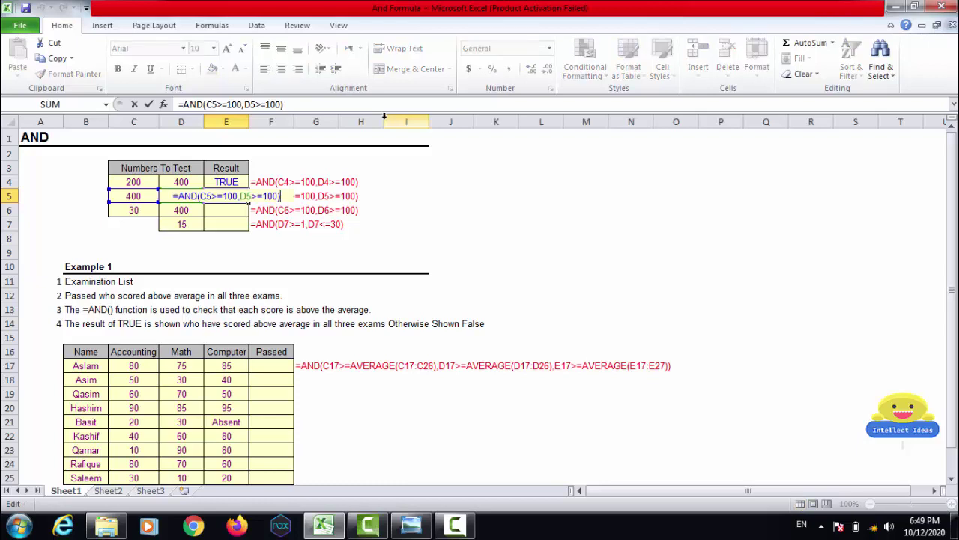
key(Left)
key(Left)
key(Left)
key(Left)
key(Left)
key(Left)
key(Right)
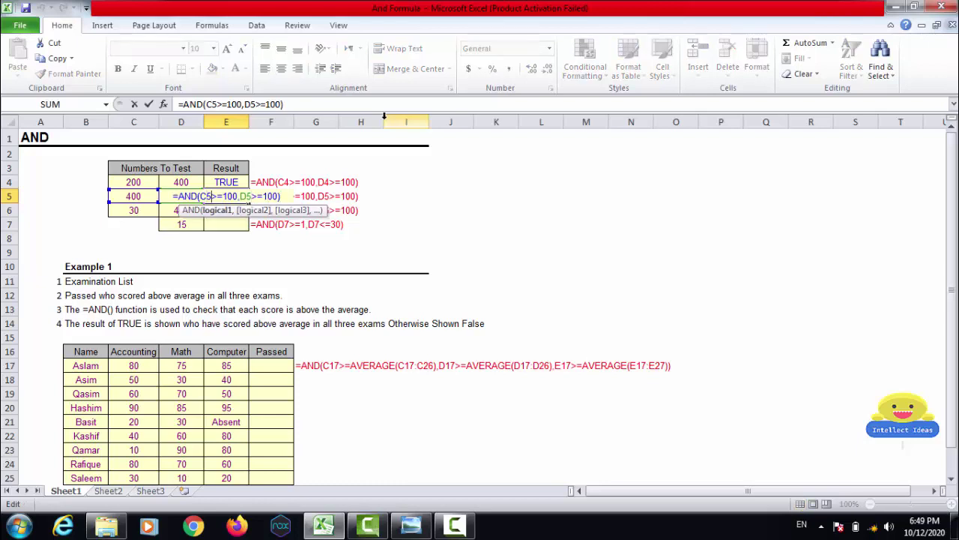
key(Right)
key(Right)
key(Right)
key(Right)
key(Right)
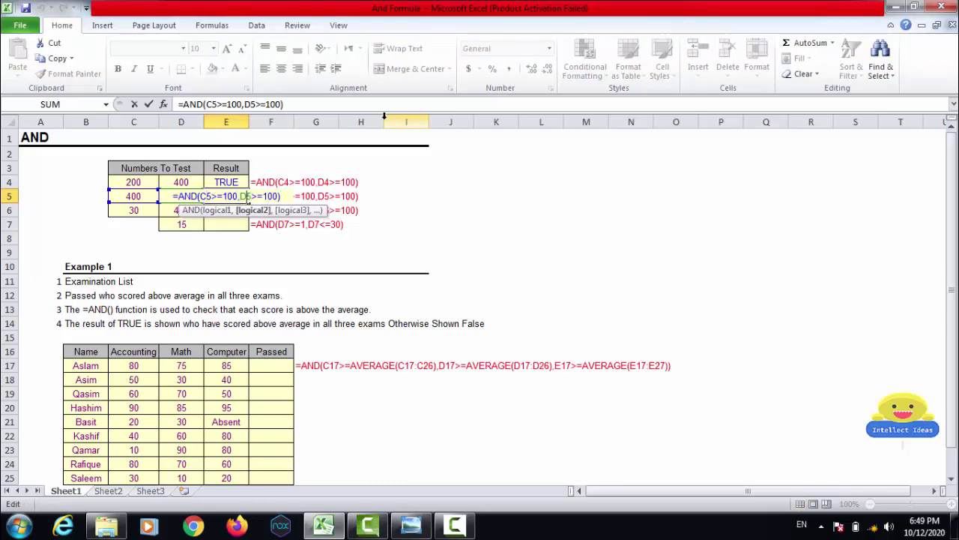
key(Left)
key(Return)
key(ctrl+d)
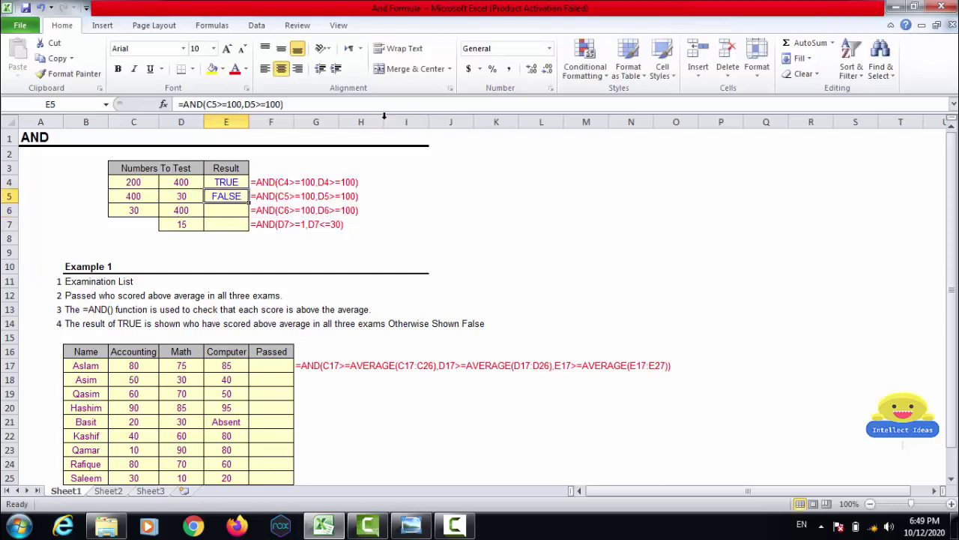
key(ctrl+z)
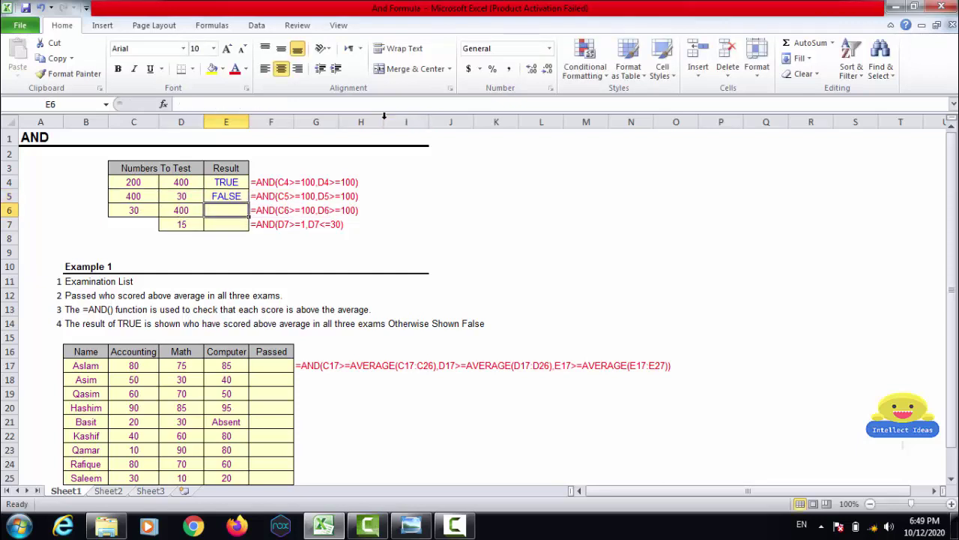
- Copy E5's AND formula down into E6
key(Up)
key(ctrl+c)
key(Down)
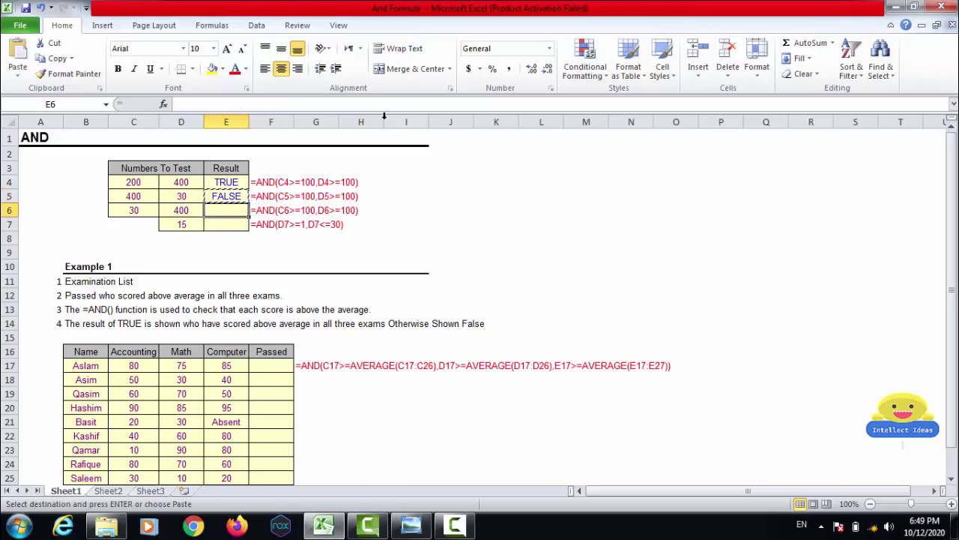
key(Return)
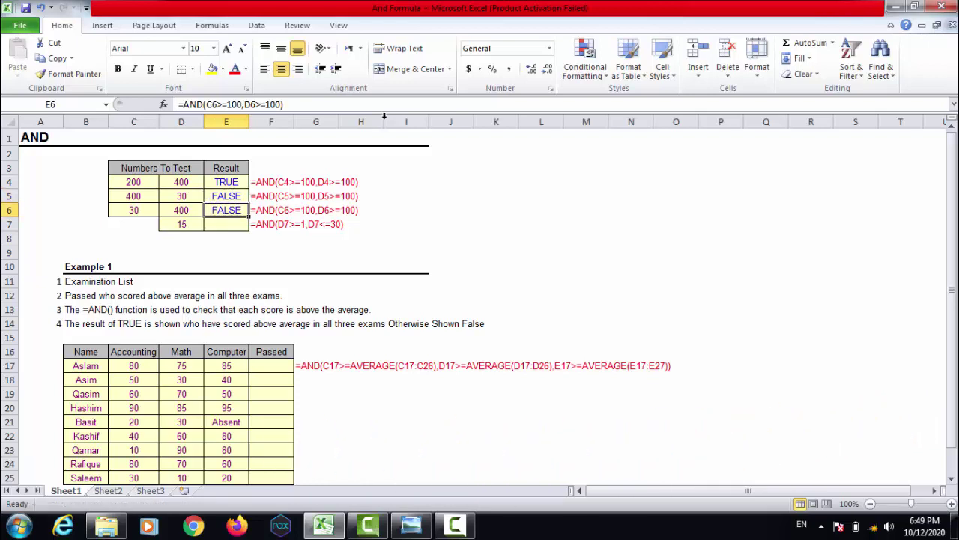
- Type =AND(c6>=100,d6>=100) into E6, which returns FALSE for 30 and 400
text(=)
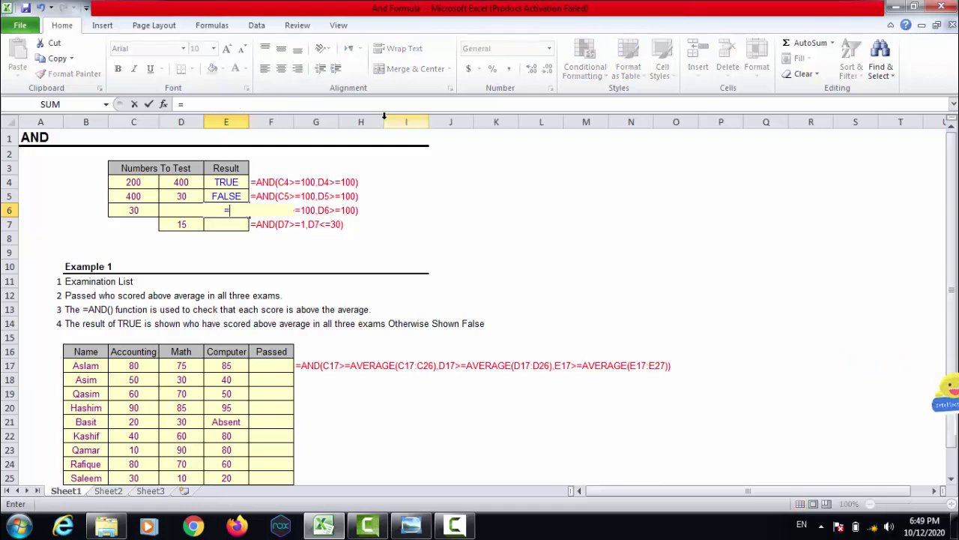
text(and)
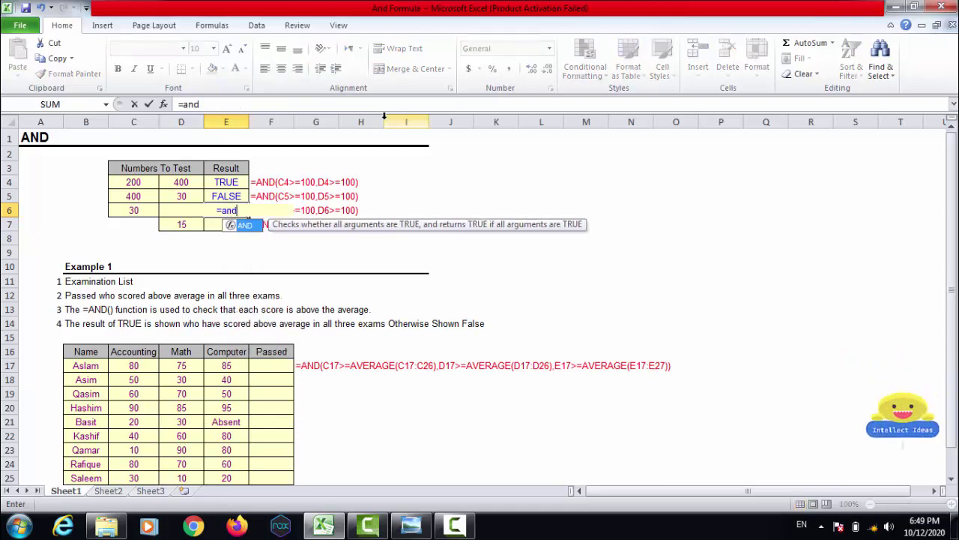
key(Tab)
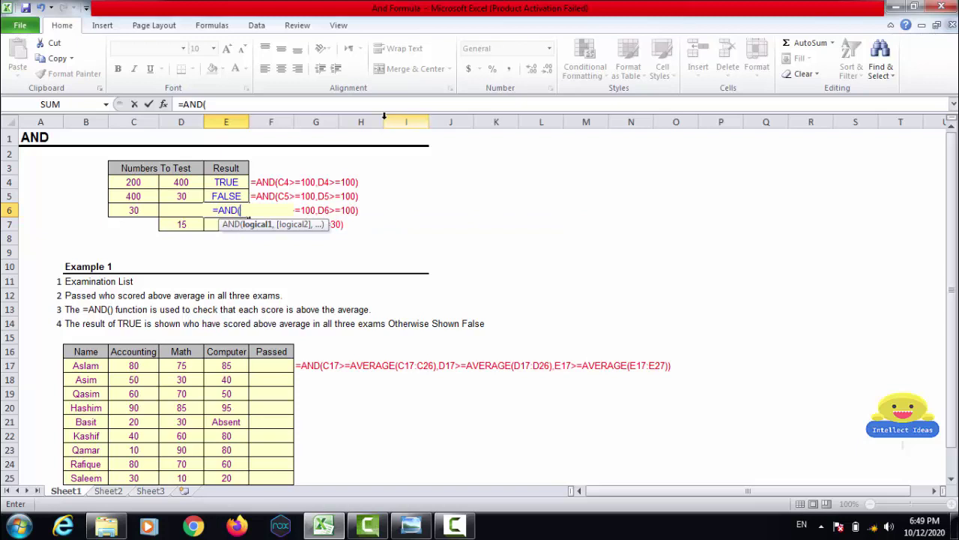
text(c)
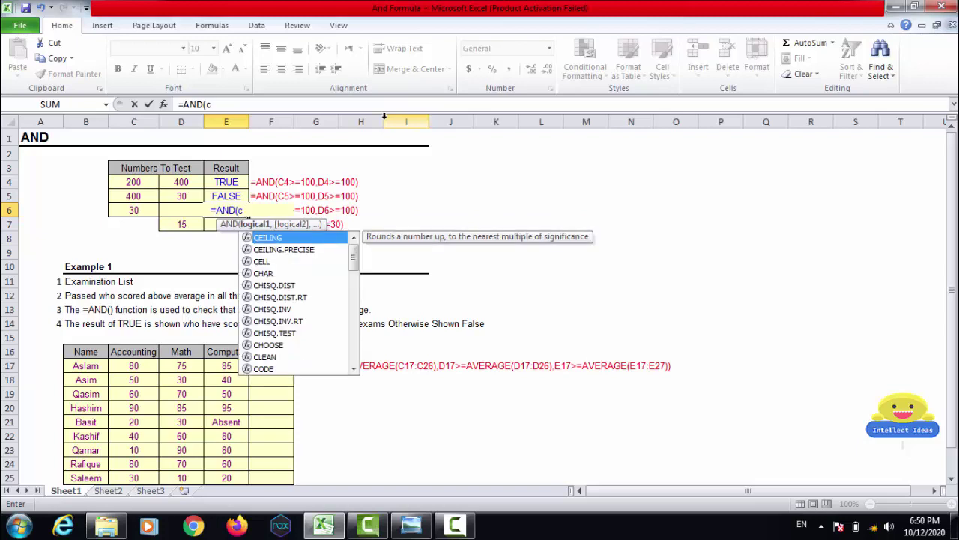
text(6>)
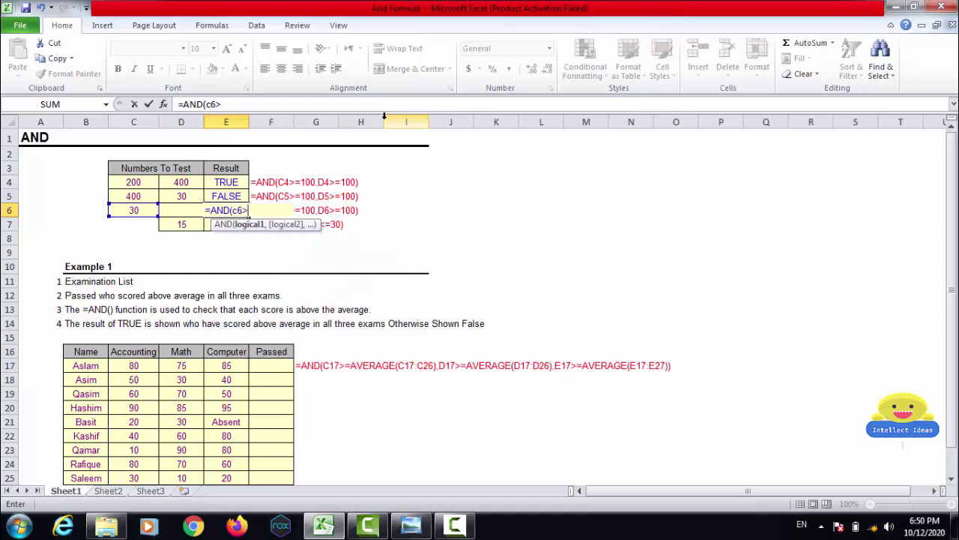
text(=100)
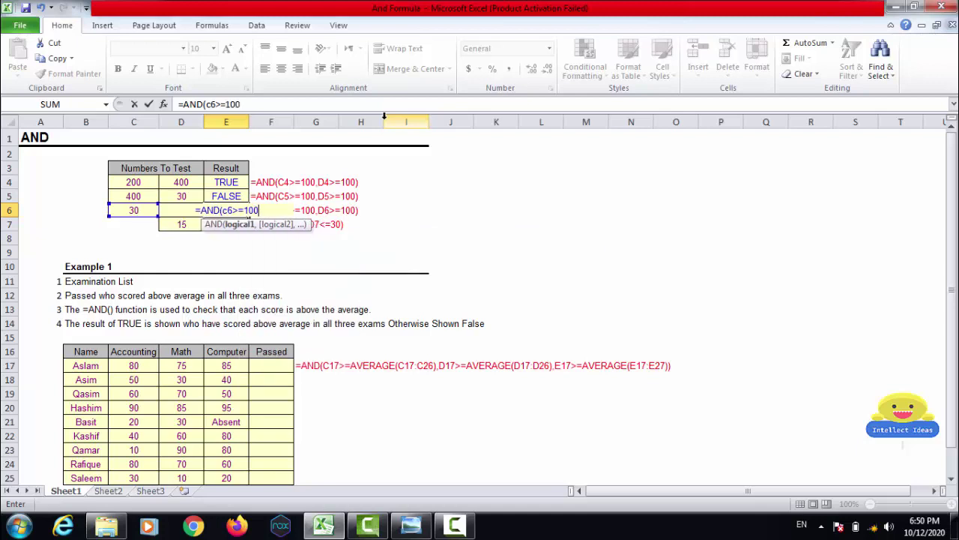
text(,d)
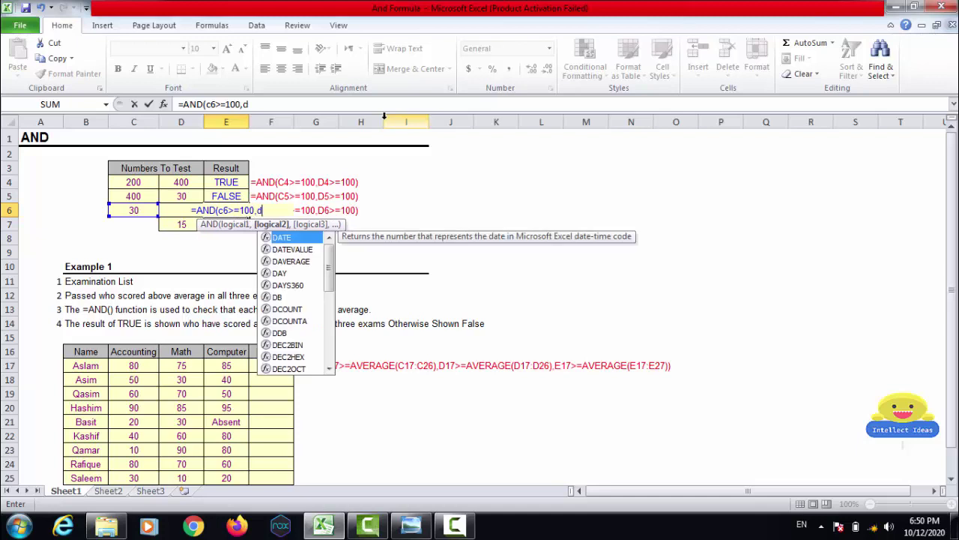
text(6)
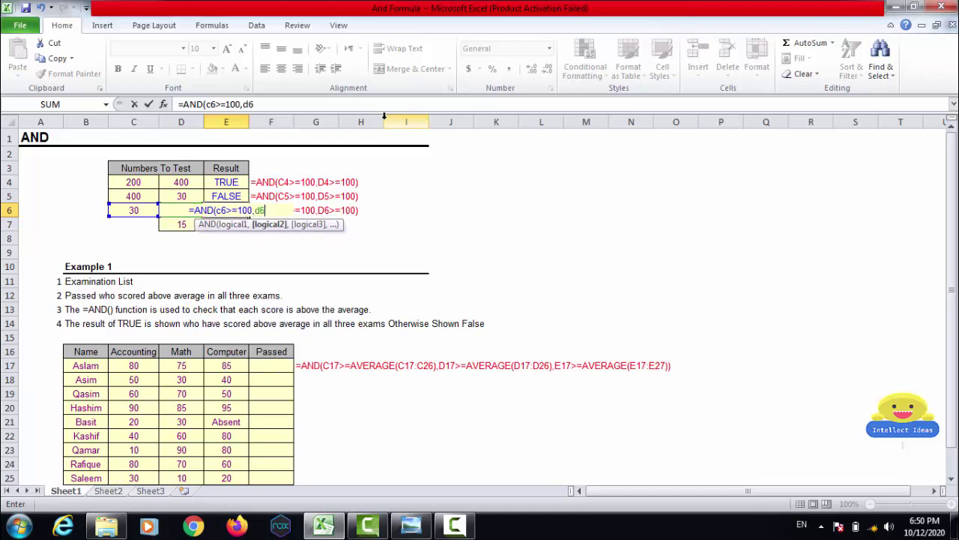
text(>=)
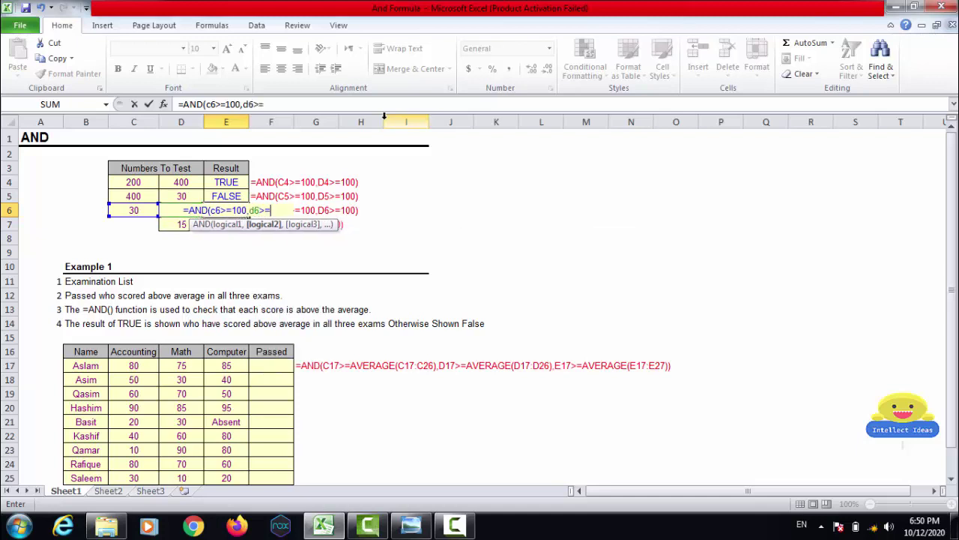
text(100)
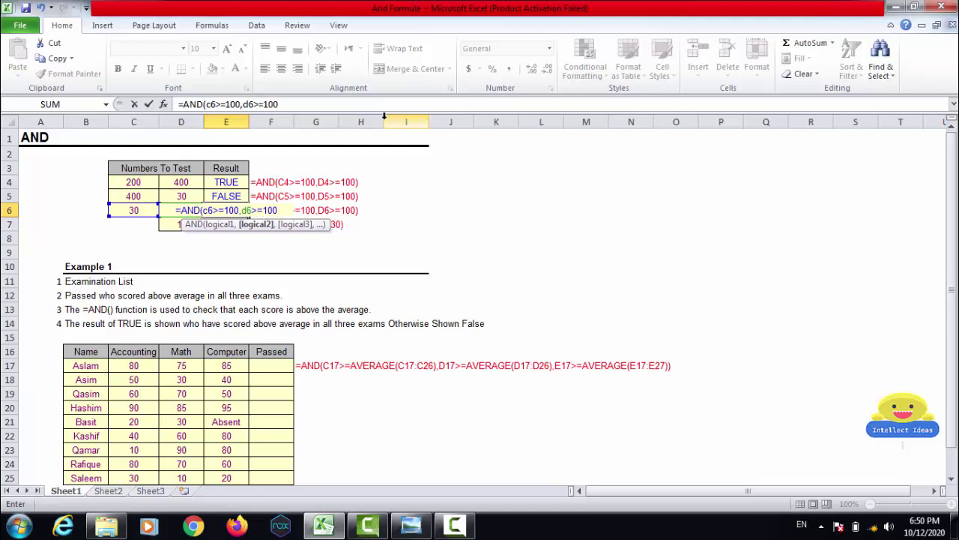
text())
key(Return)
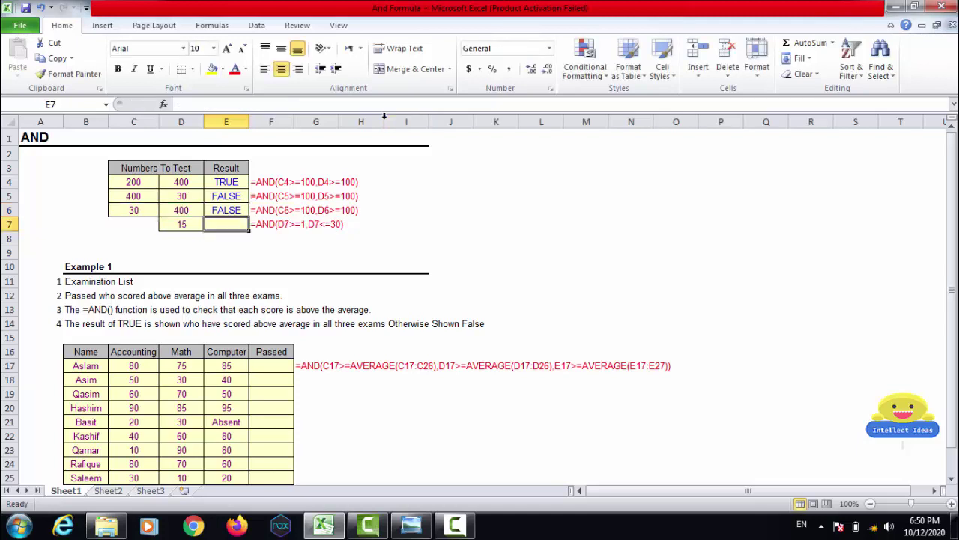
key(Up)
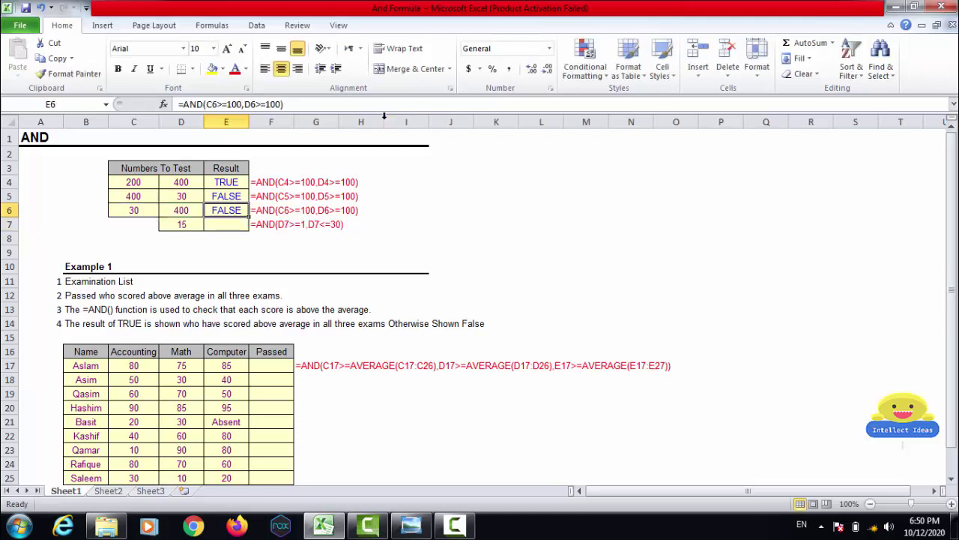
key(Left)
key(Left)
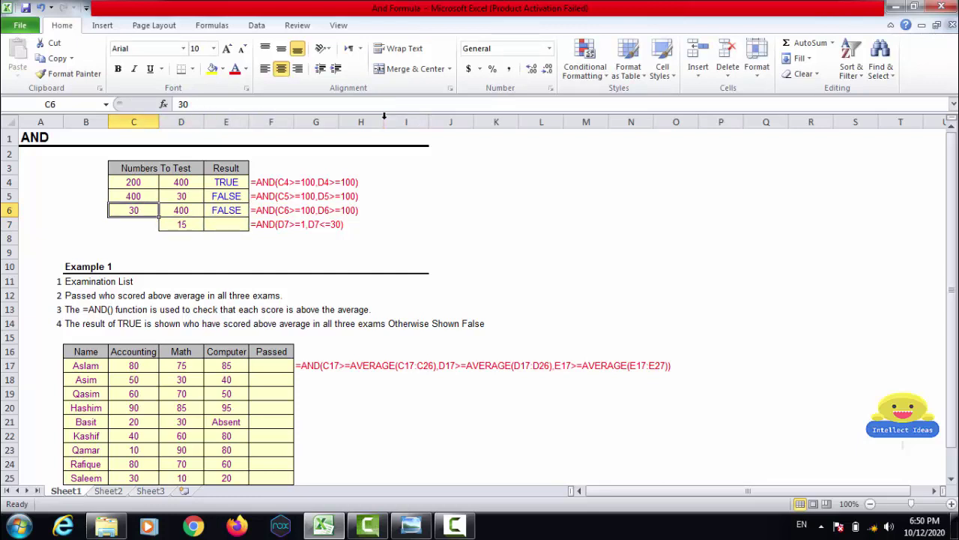
key(Right)
key(Left)
key(Right)
key(Right)
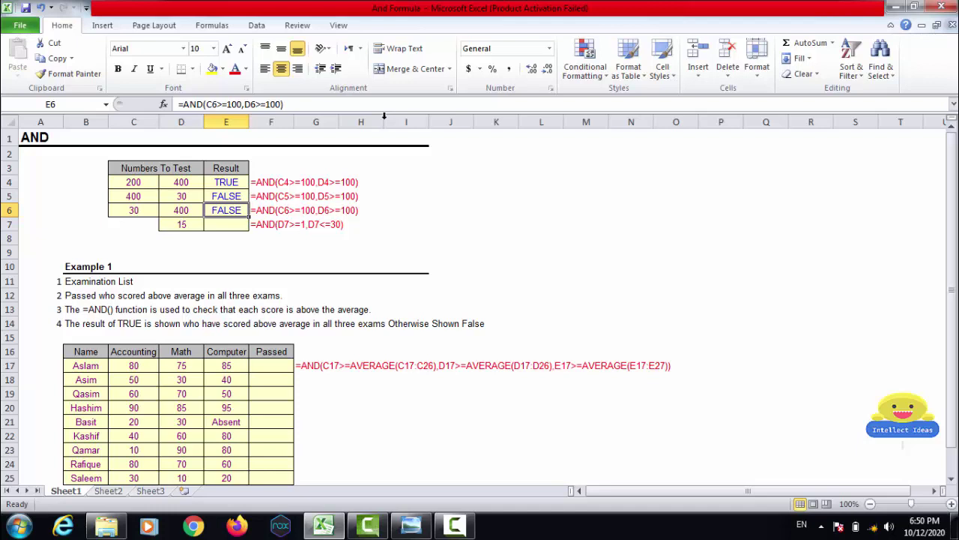
key(Left)
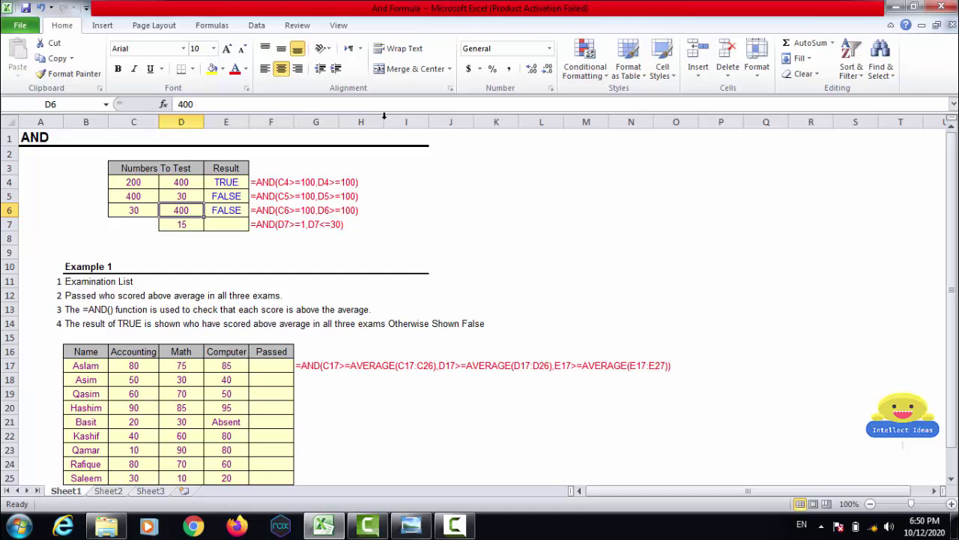
key(Left)
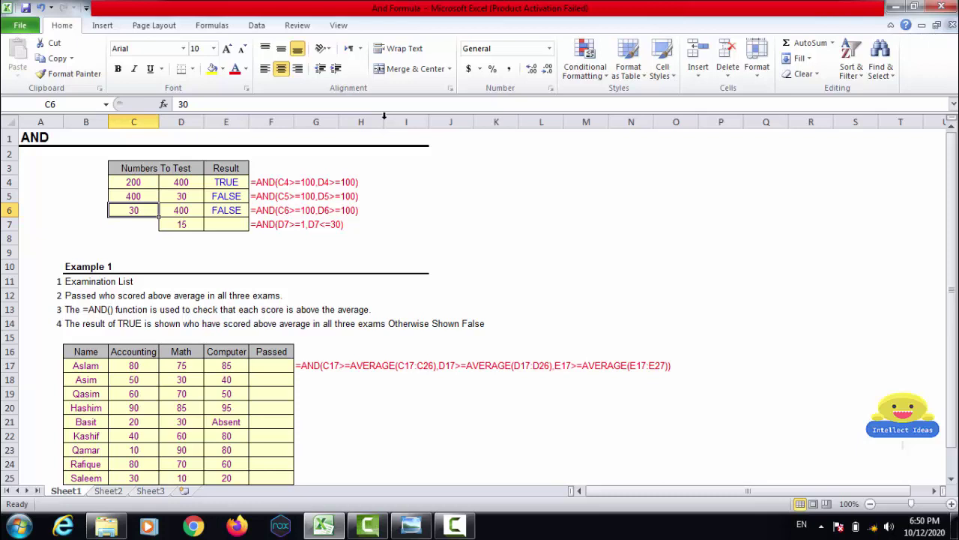
- Try 200 and then 100 in C6, confirming E6 shows TRUE
text(200)
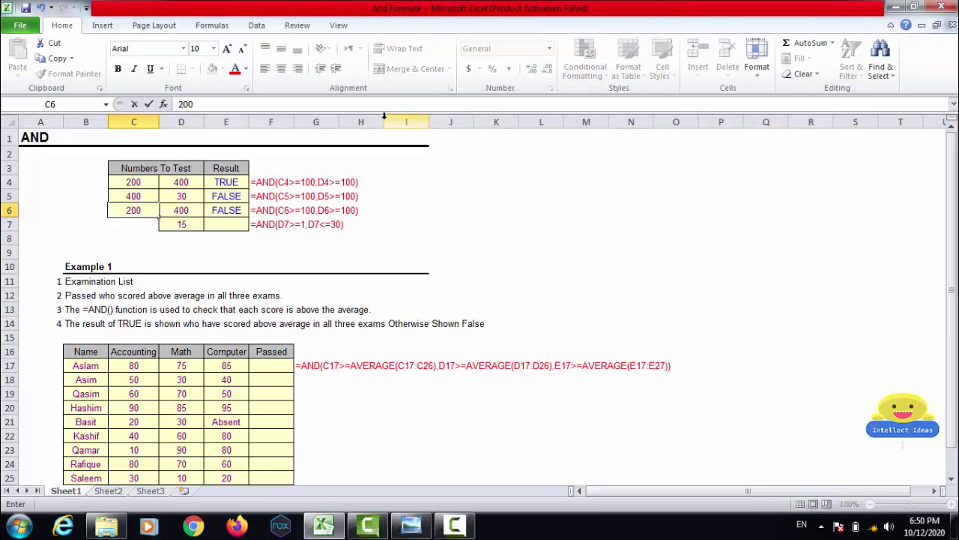
key(Return)
key(Up)
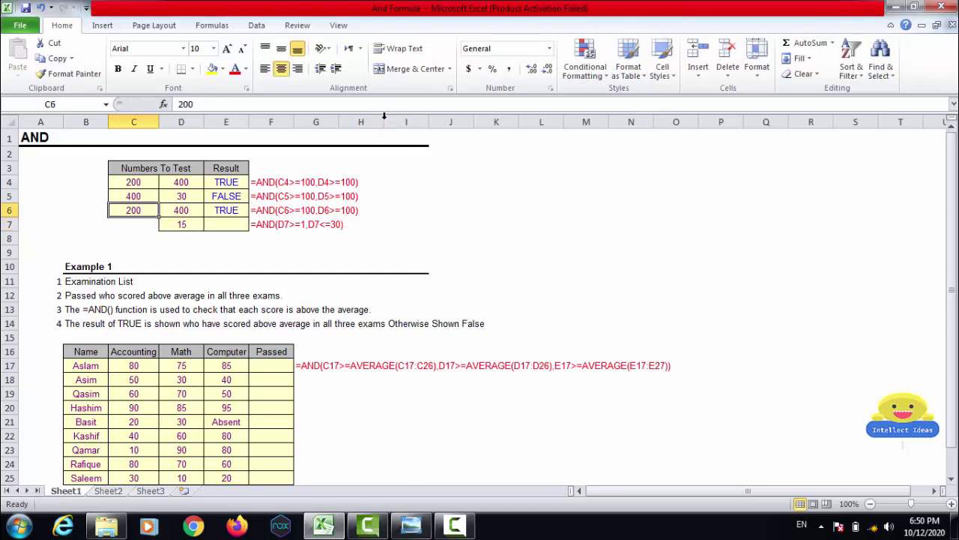
text(100)
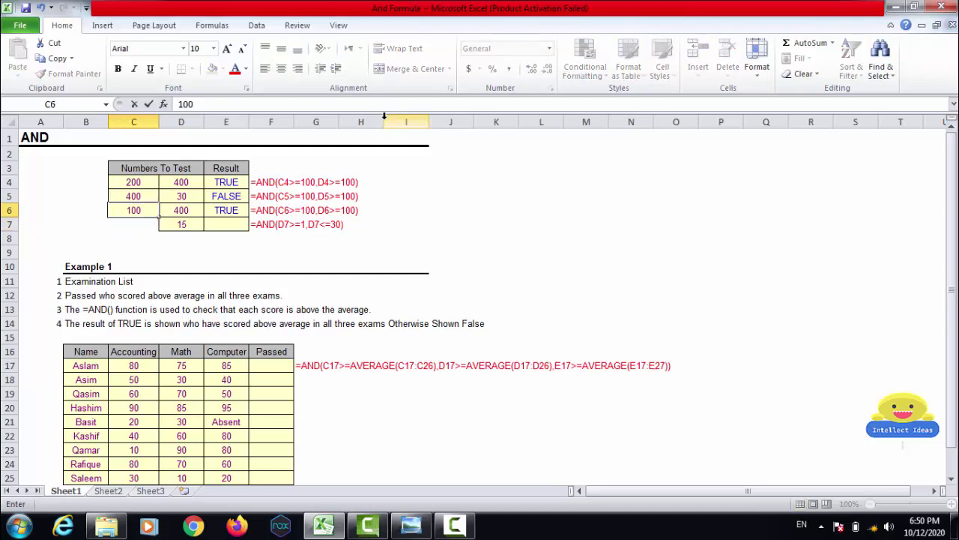
key(Return)
key(Up)
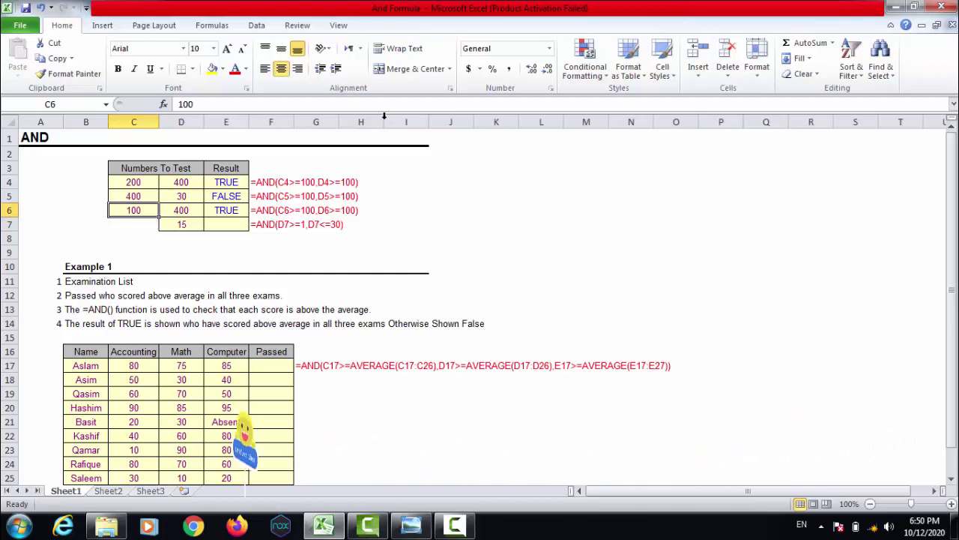
key(Right)
key(Right)
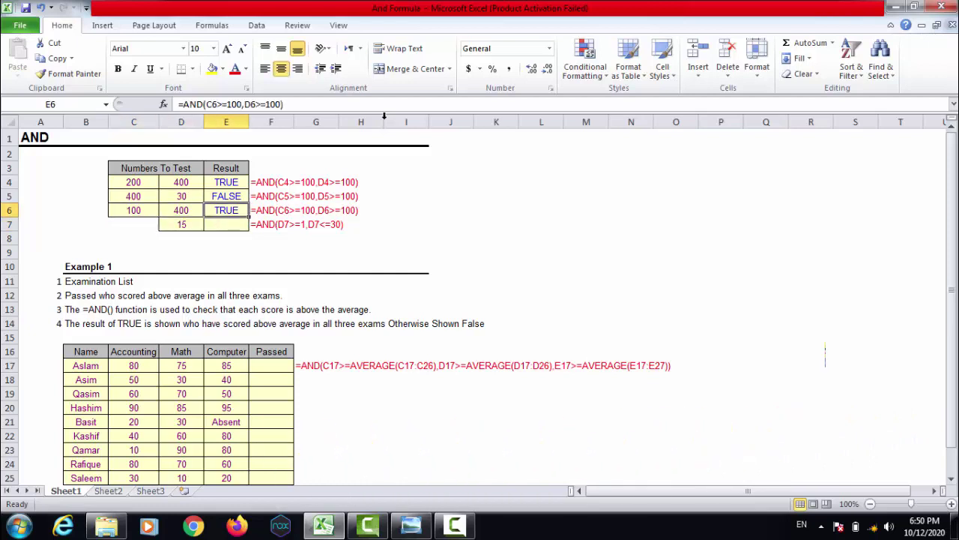
key(Left)
key(Left)
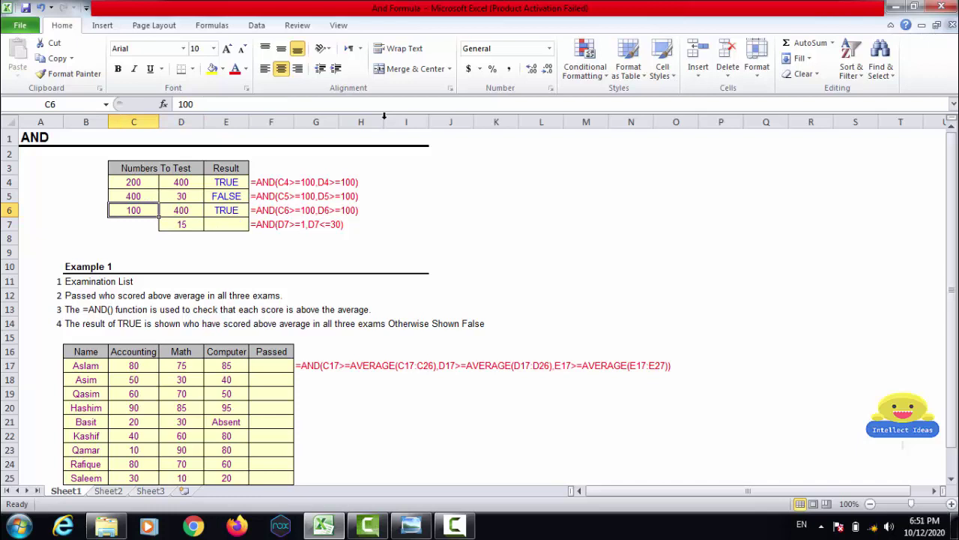
- Set C6 to 30 and finally 90, leaving E6 at FALSE
text(30)
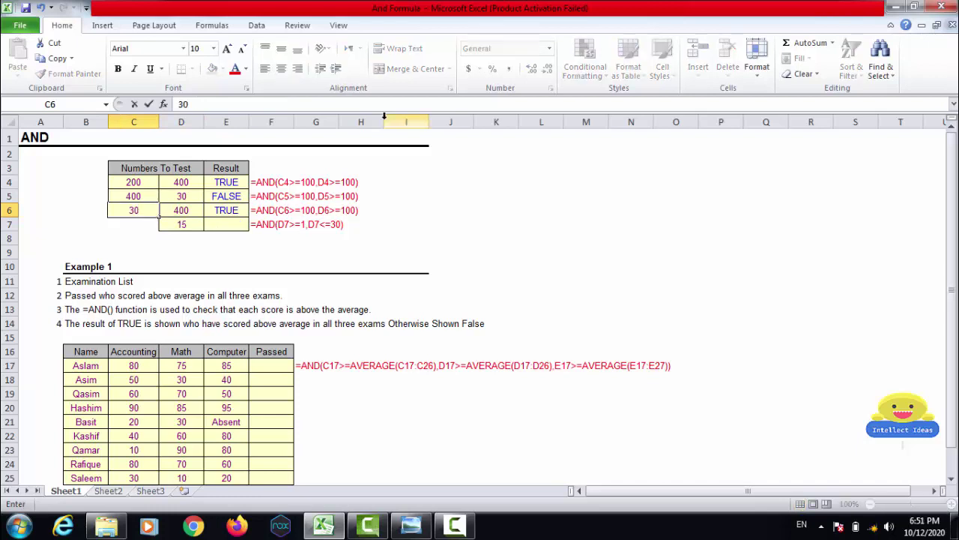
key(Return)
key(Up)
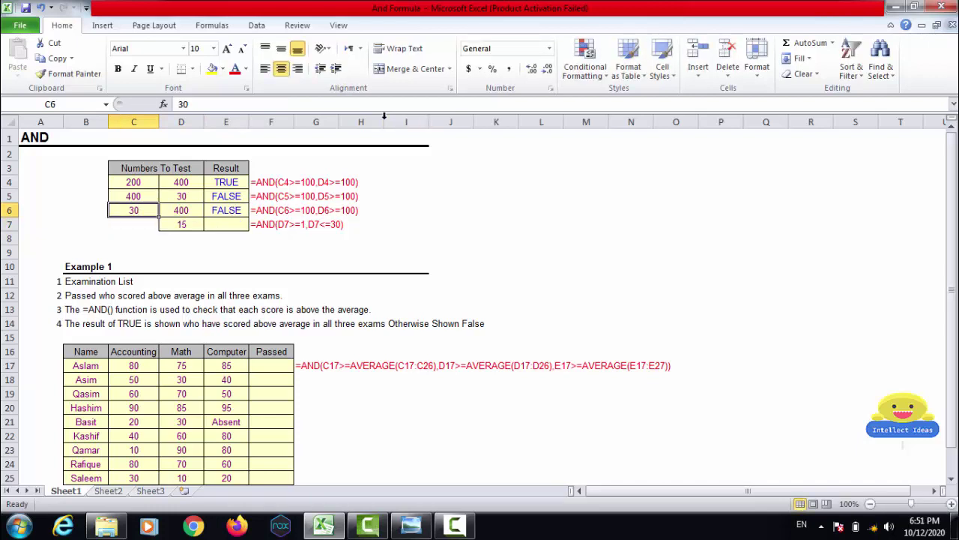
text(90)
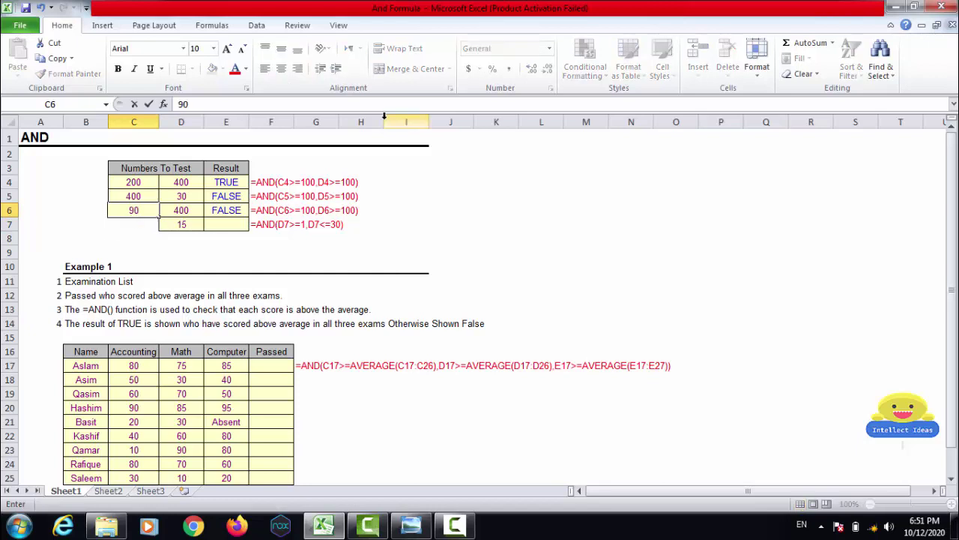
key(Return)
key(Up)
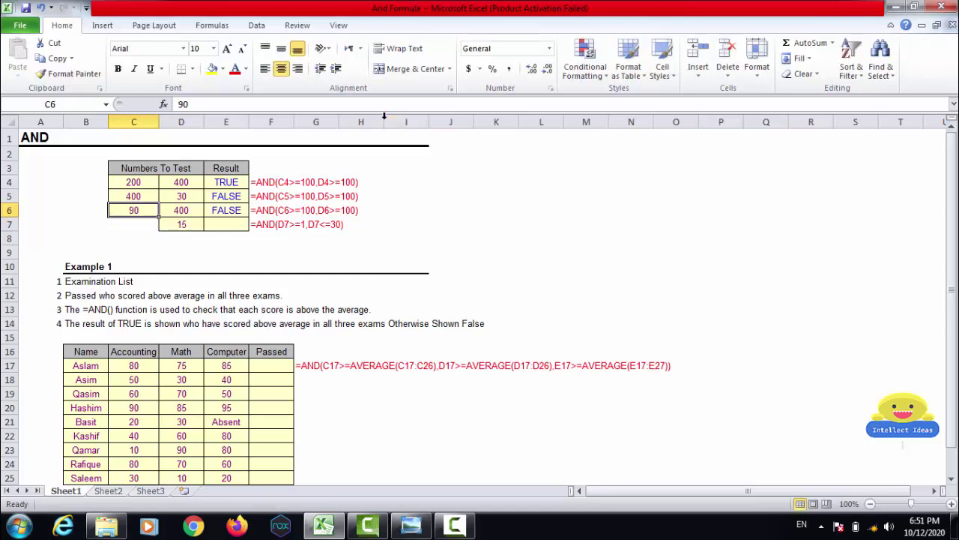
key(Right)
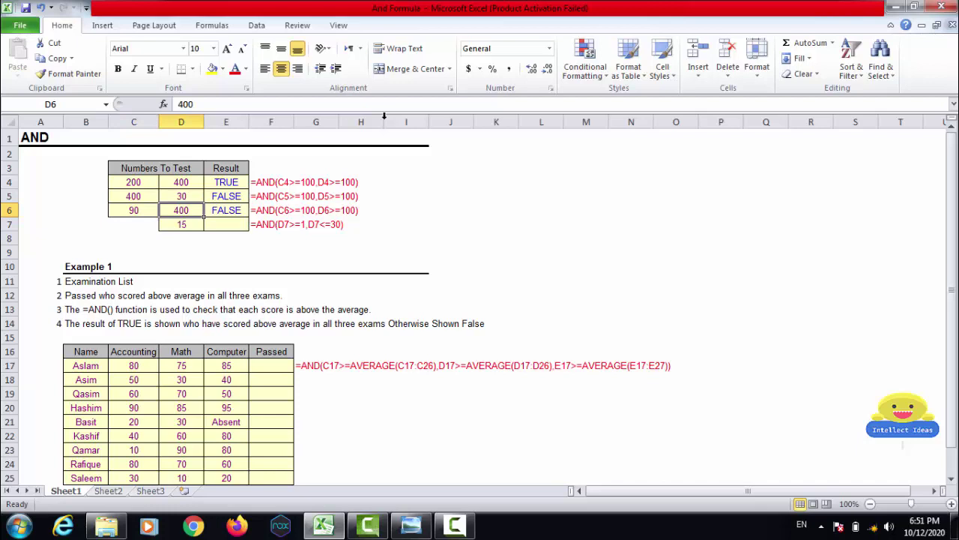
key(Down)
key(Right)
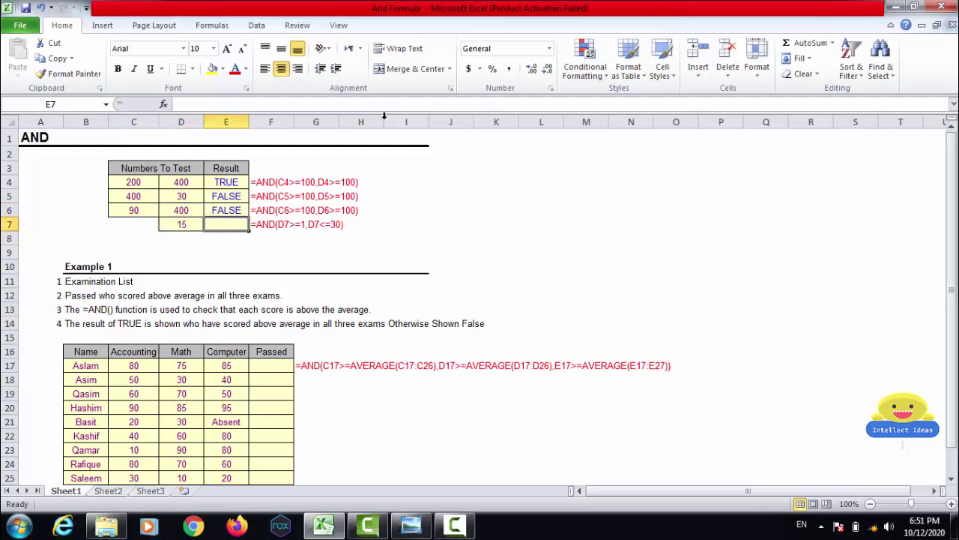
- Enter =AND(D7>=1,D7<=30) in E7, returning TRUE for 15 in D7
key(Left)
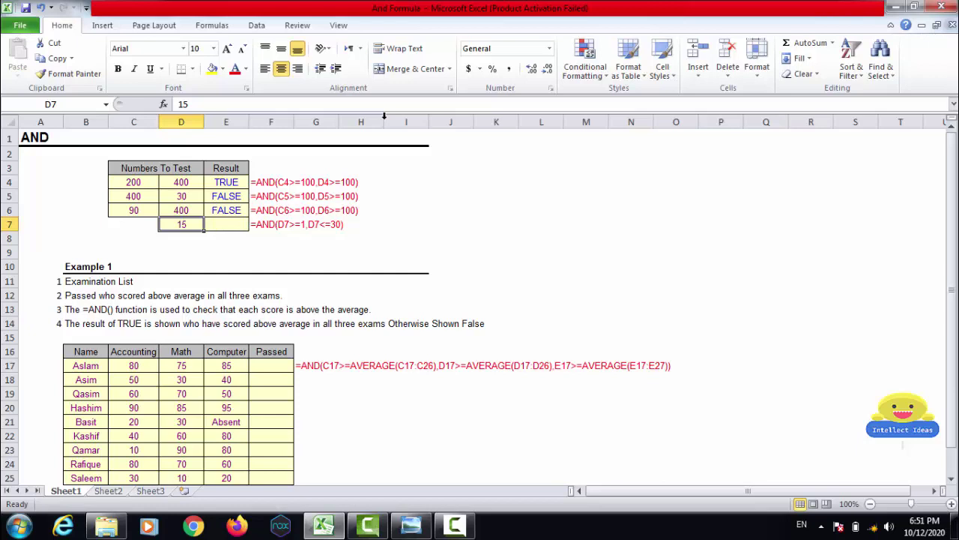
key(Right)
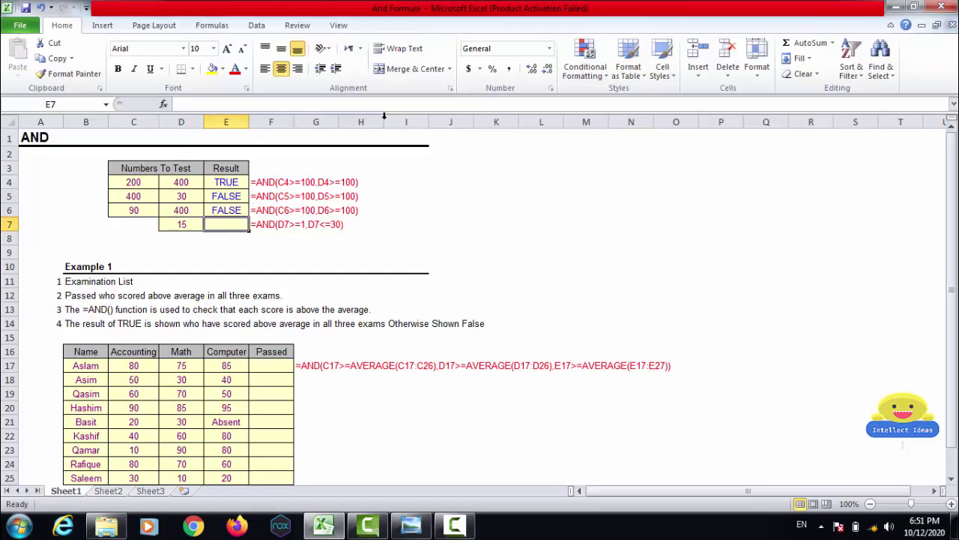
text(=)
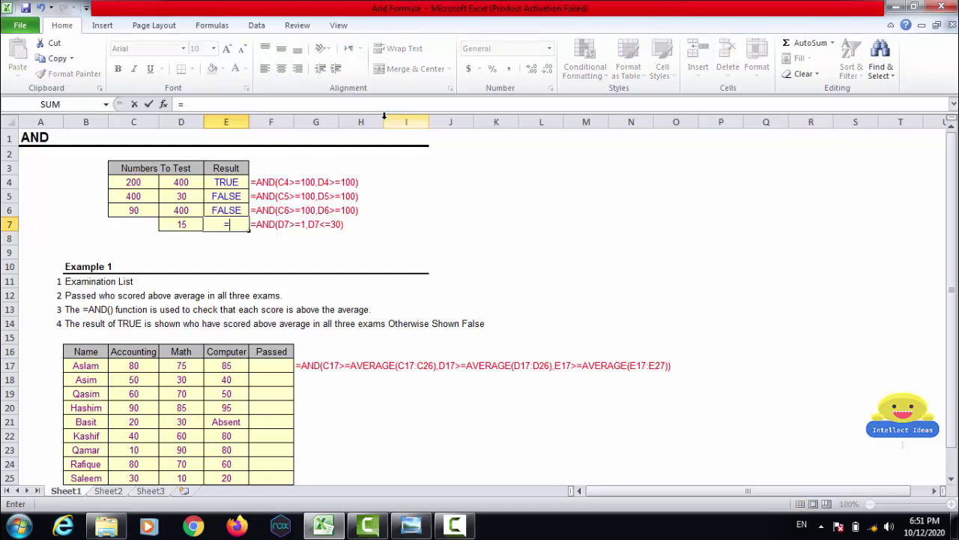
text(and)
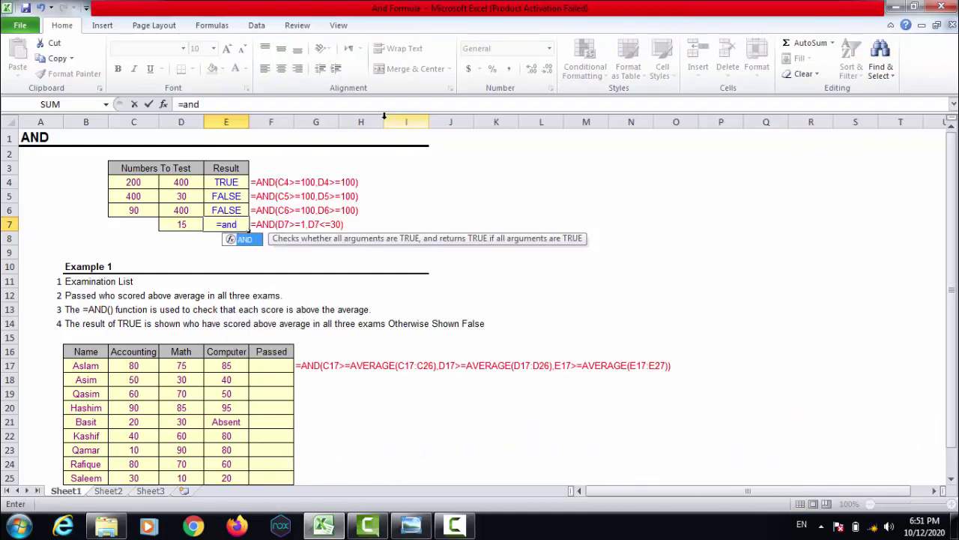
key(Tab)
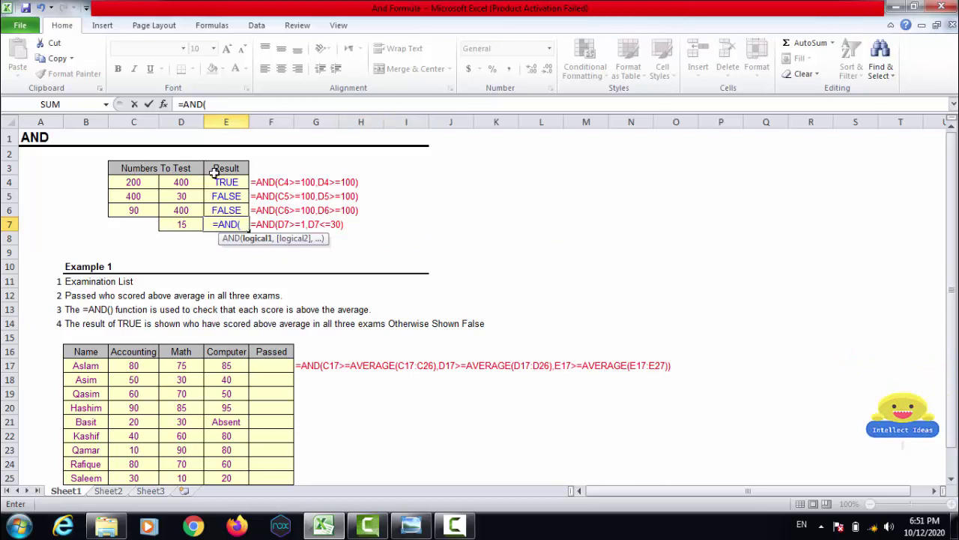
click(183, 225)
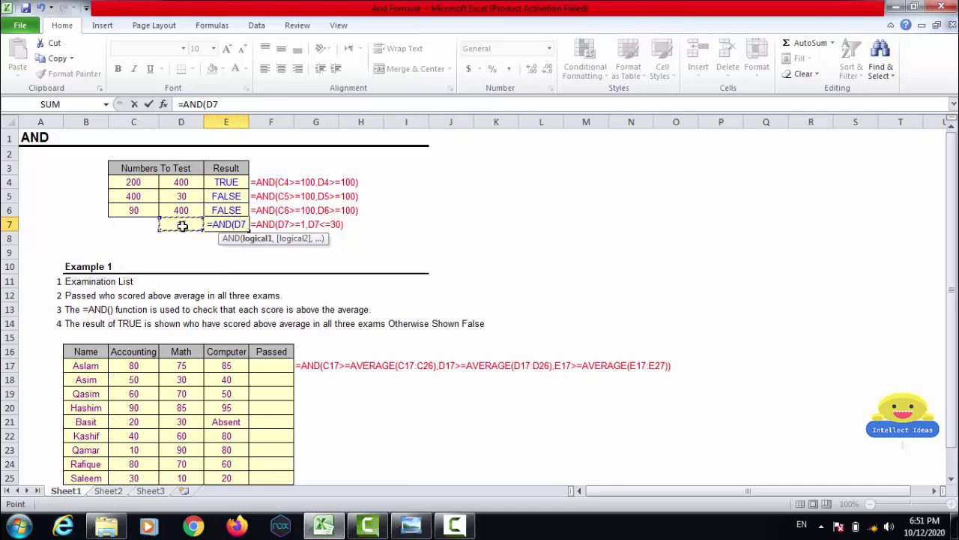
text(>)
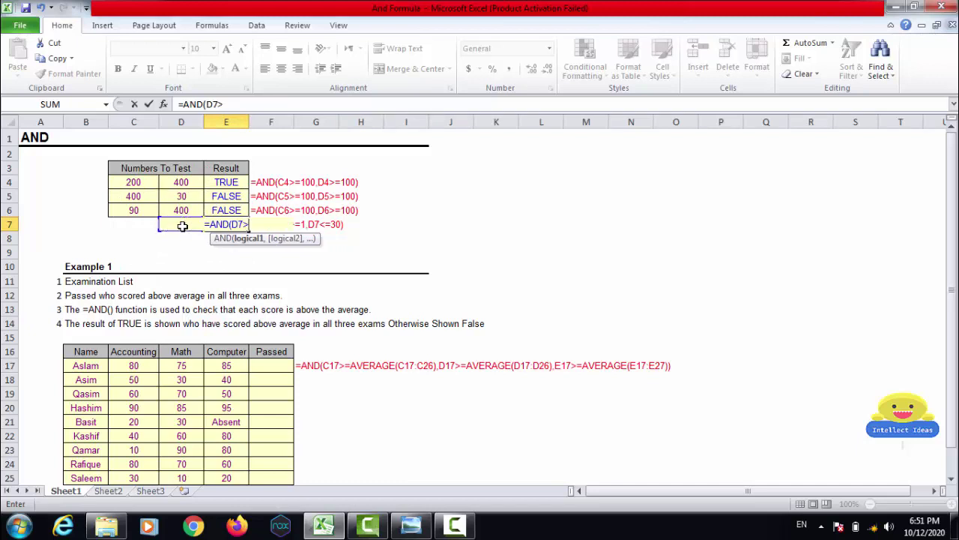
text(=)
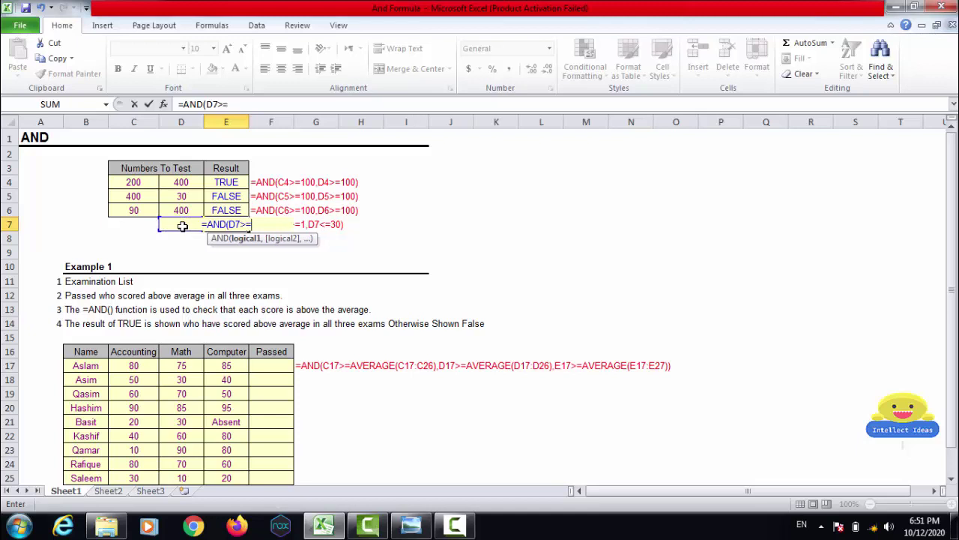
text(1)
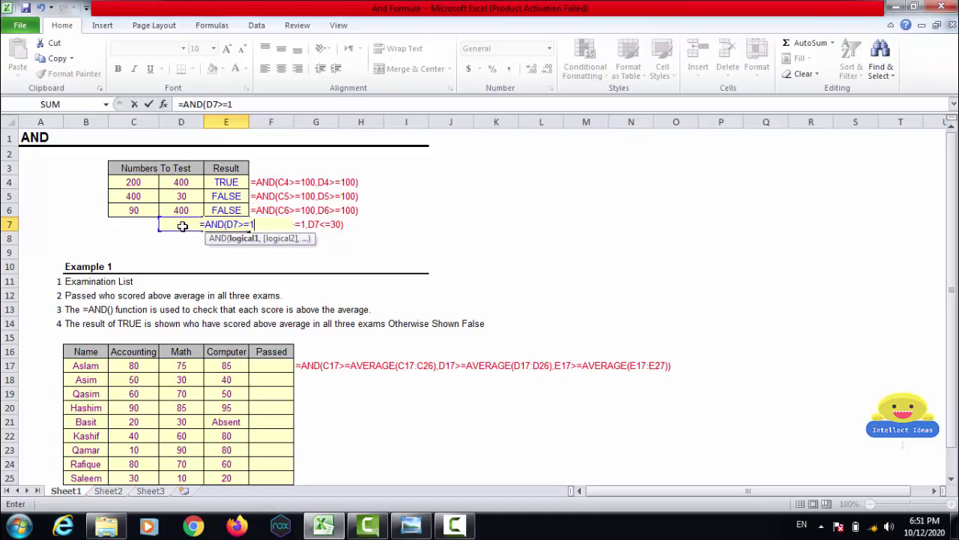
text(,)
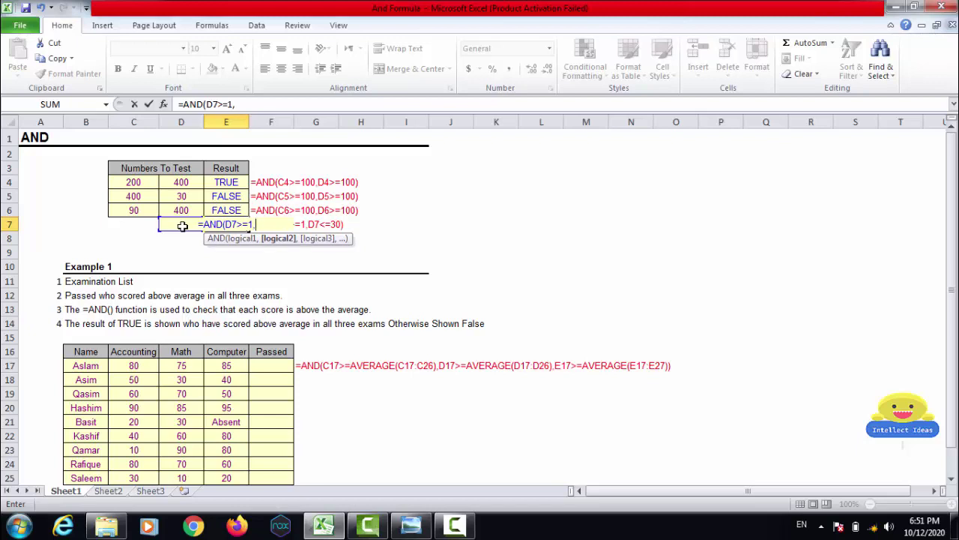
text(d)
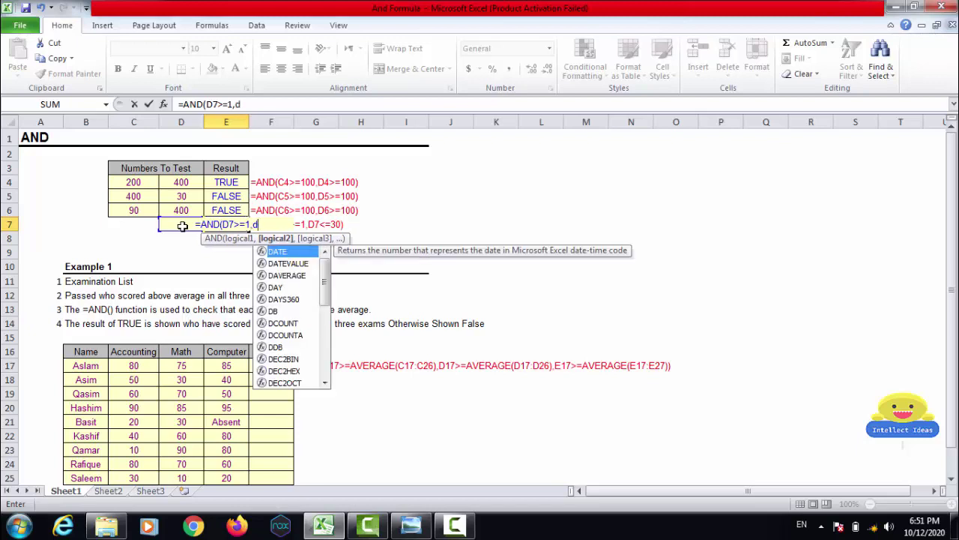
text(7)
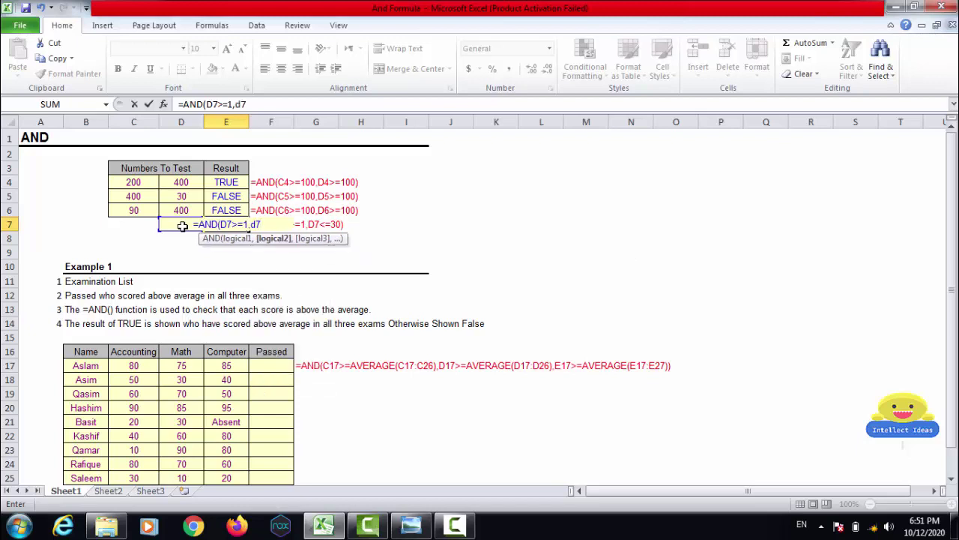
text(<)
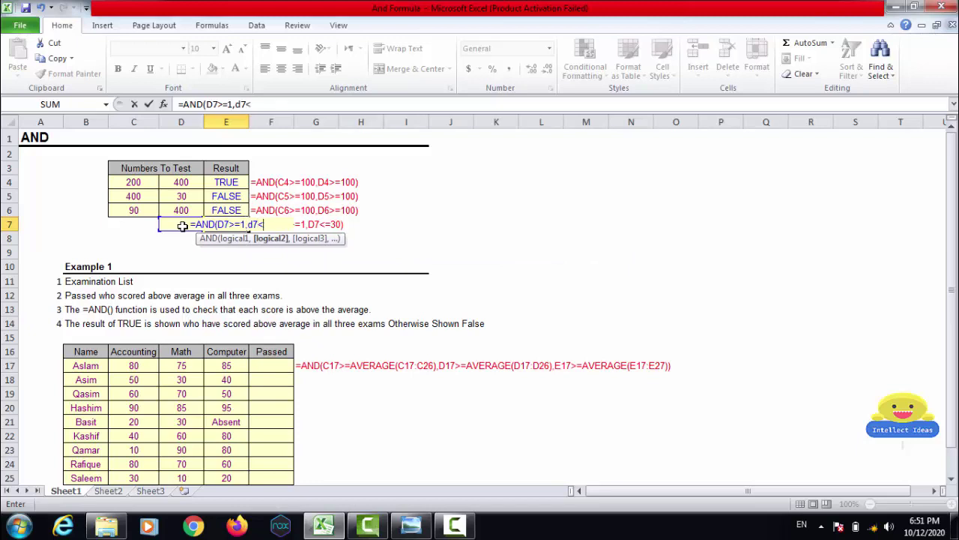
text(=)
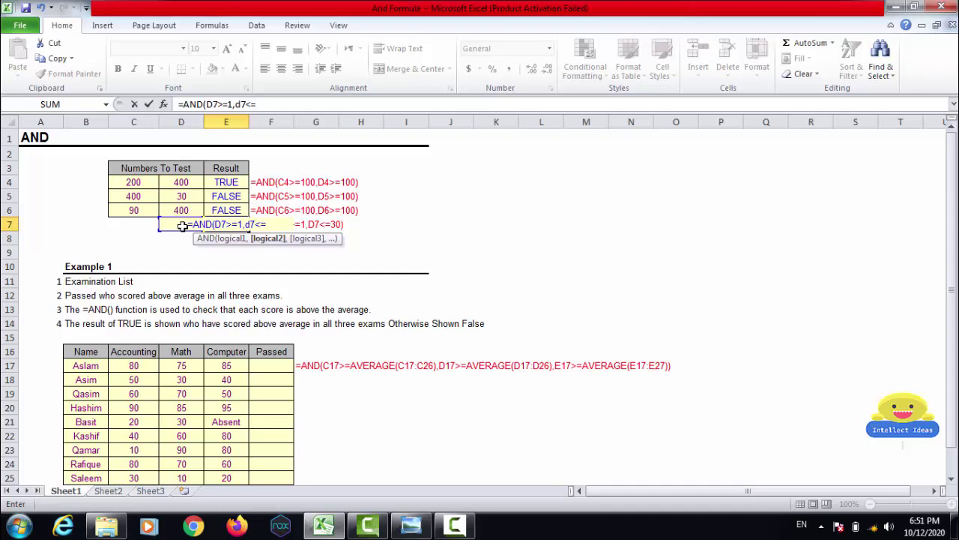
text(30))
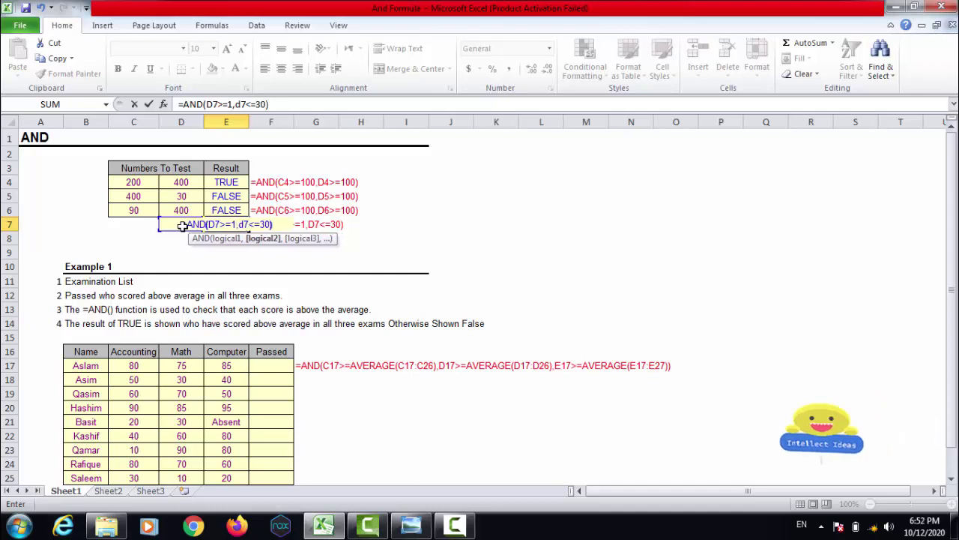
key(Return)
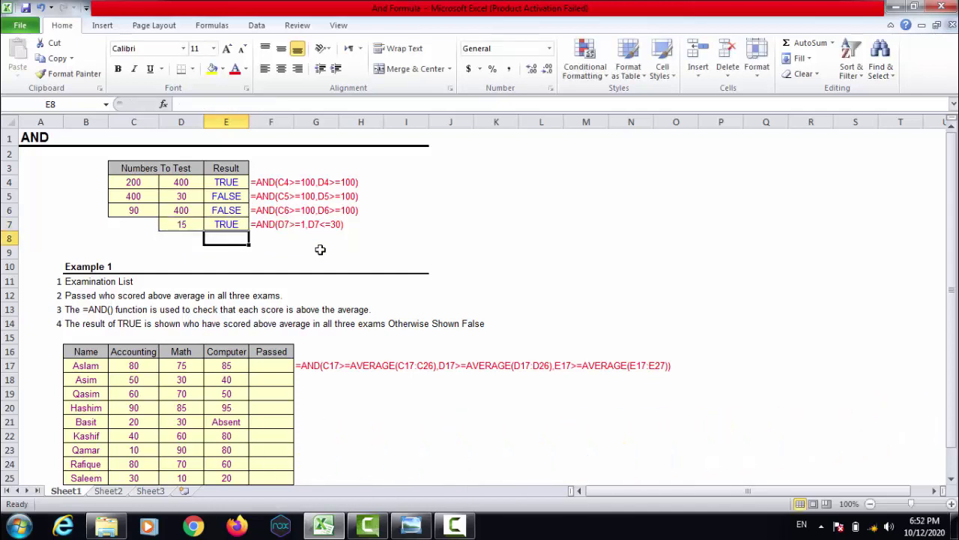
key(Up)
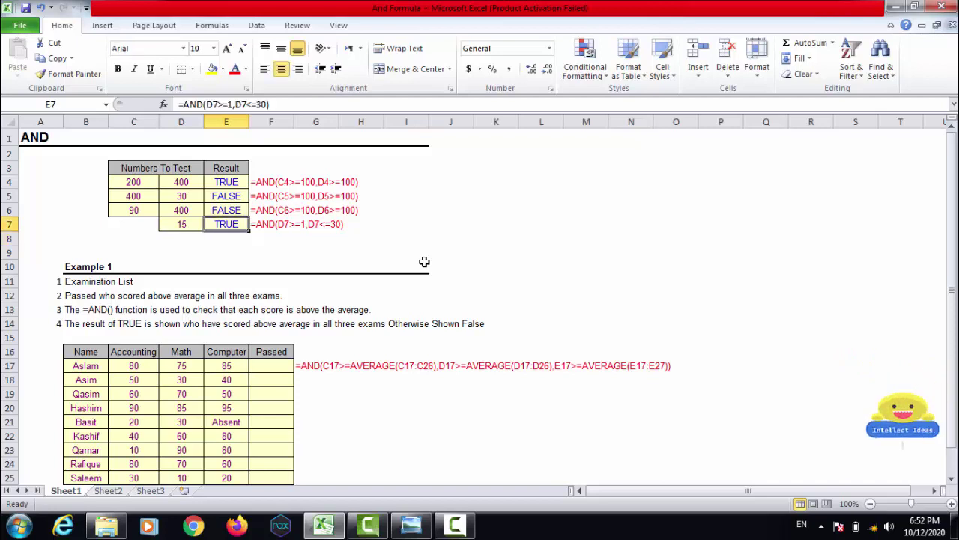
- Inspect D7's value 15 and the AND formula in E7
key(Left)
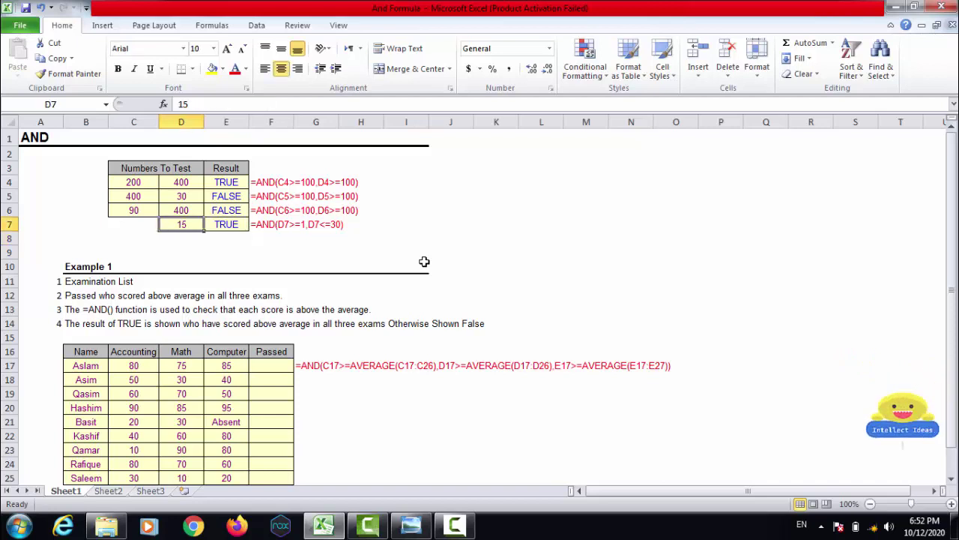
key(Right)
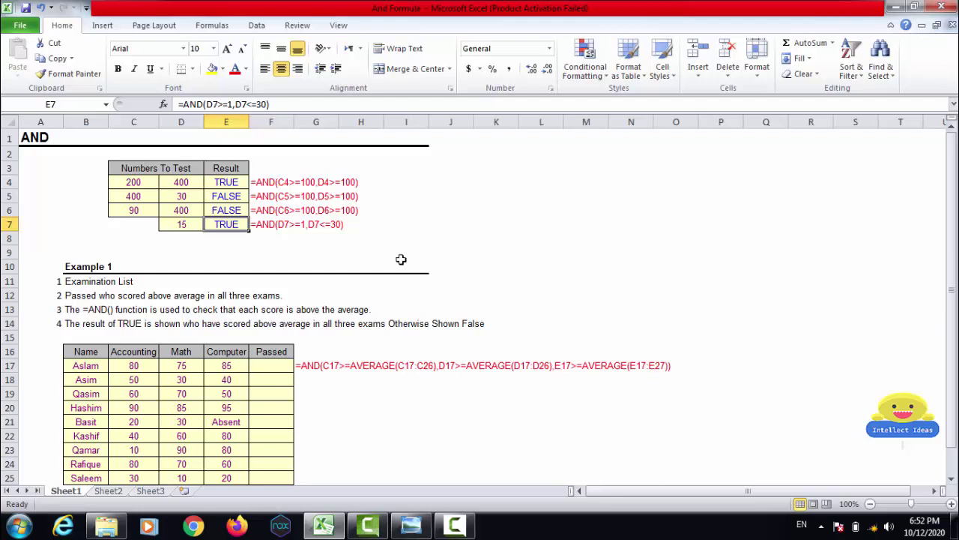
click(186, 228)
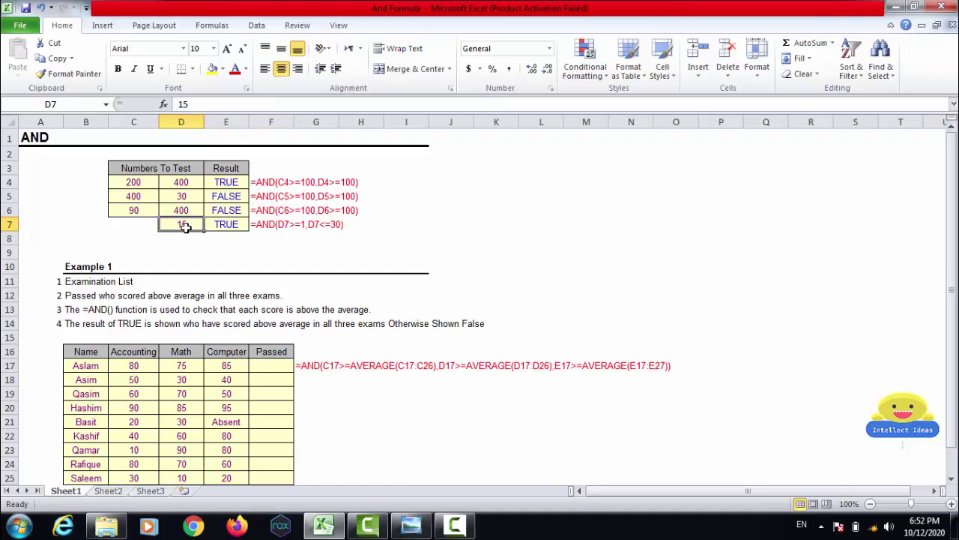
click(216, 223)
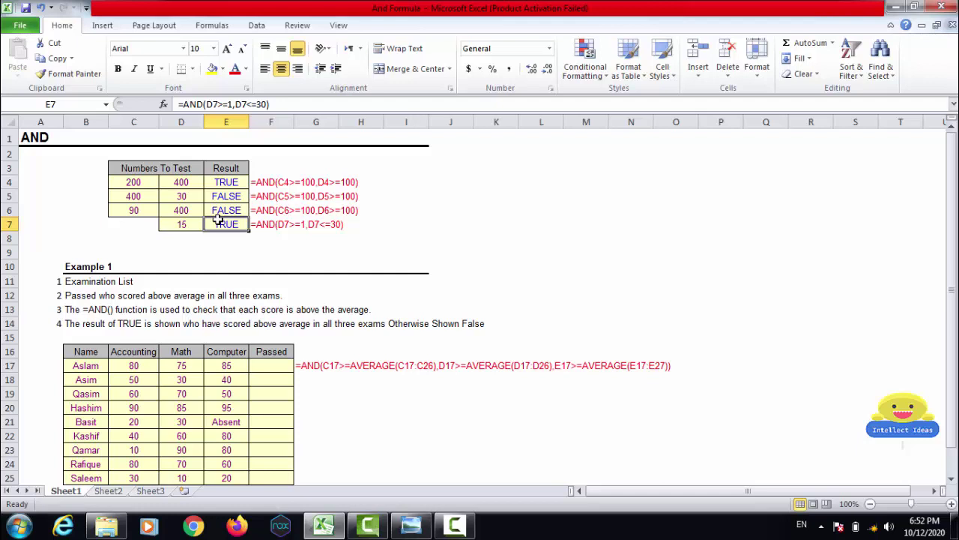
click(188, 225)
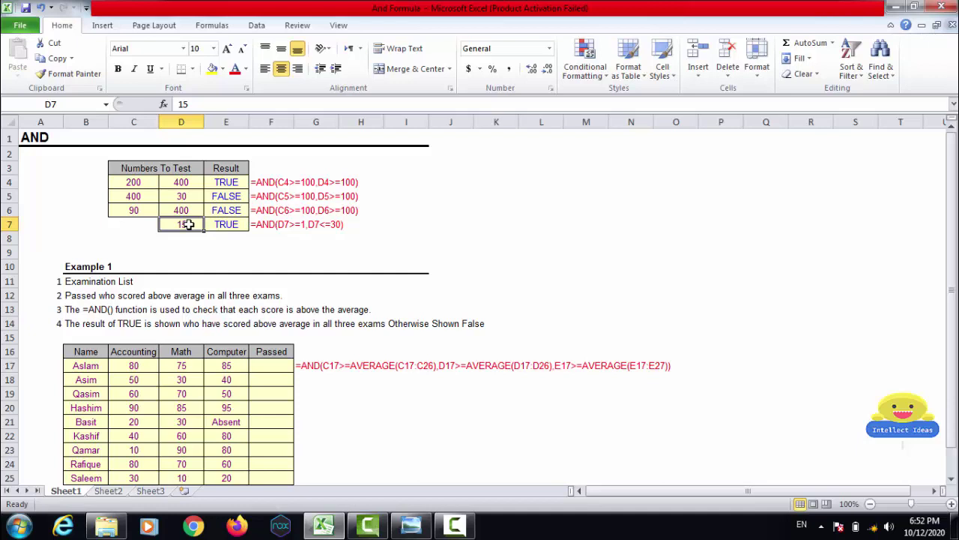
key(Right)
- Change D7 to 31 so E7 now shows FALSE
click(188, 225)
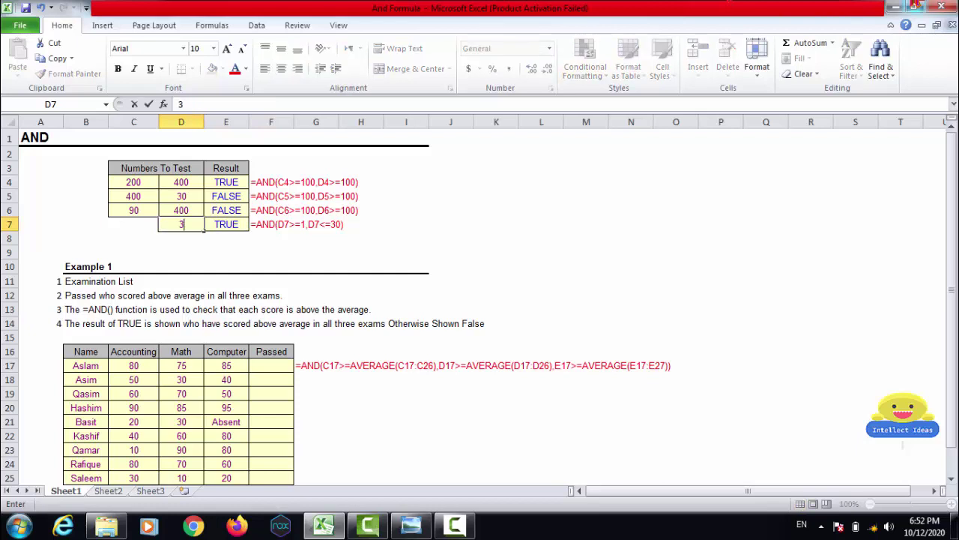
text(31)
key(Return)
key(Up)
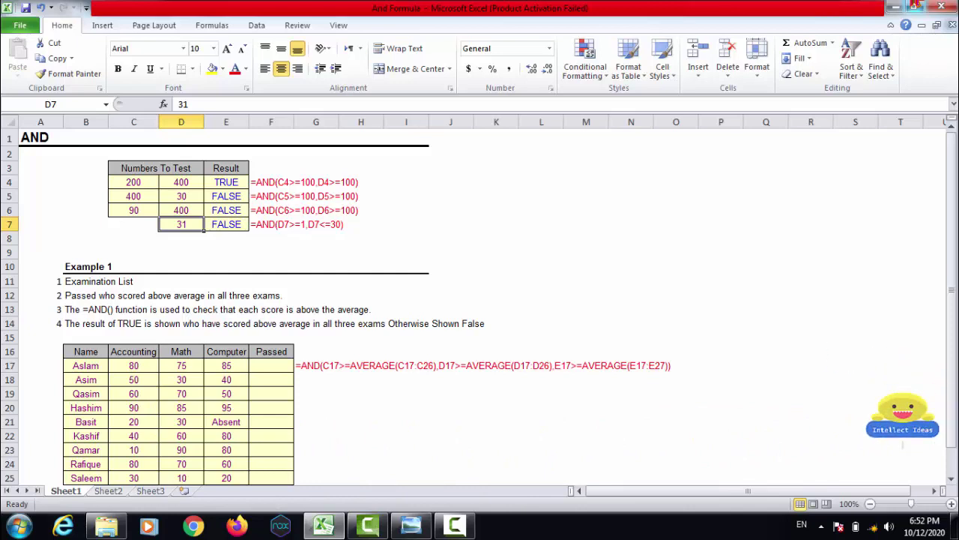
click(225, 224)
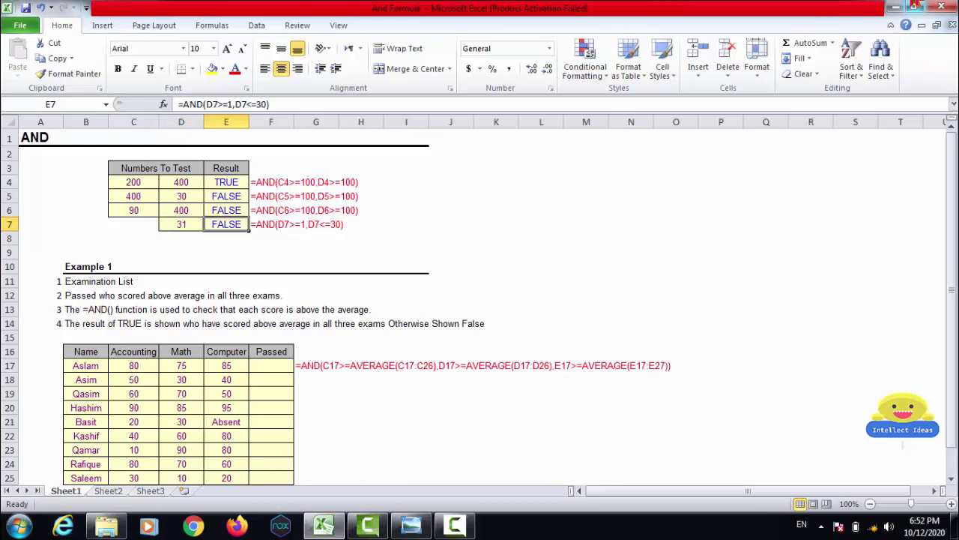
- Raise the upper limit in E7's AND formula by editing its last digit
key(F2)
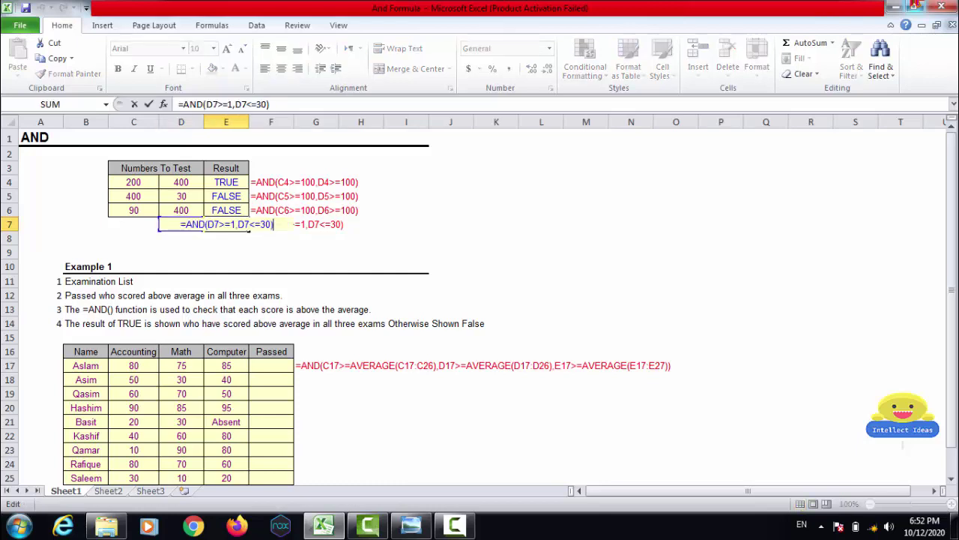
key(Return)
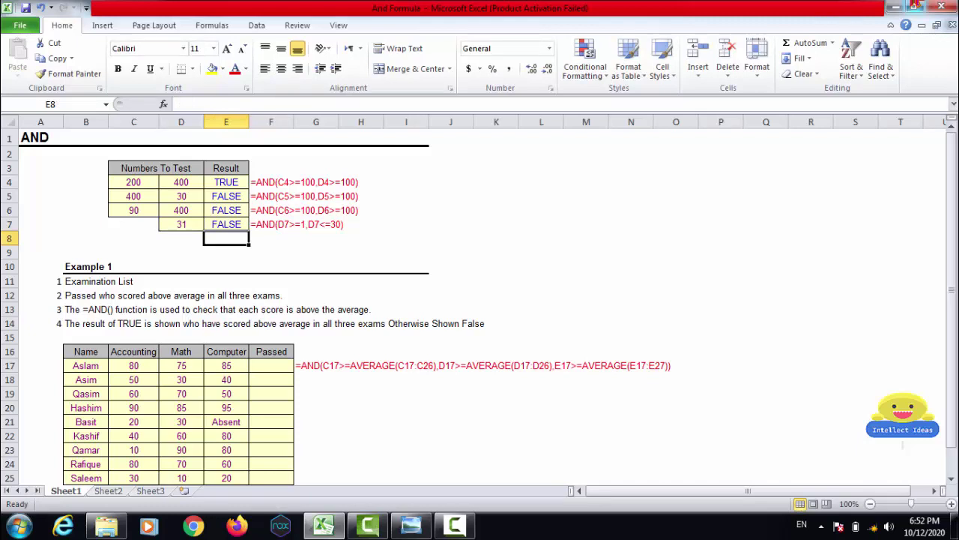
key(Up)
key(F2)
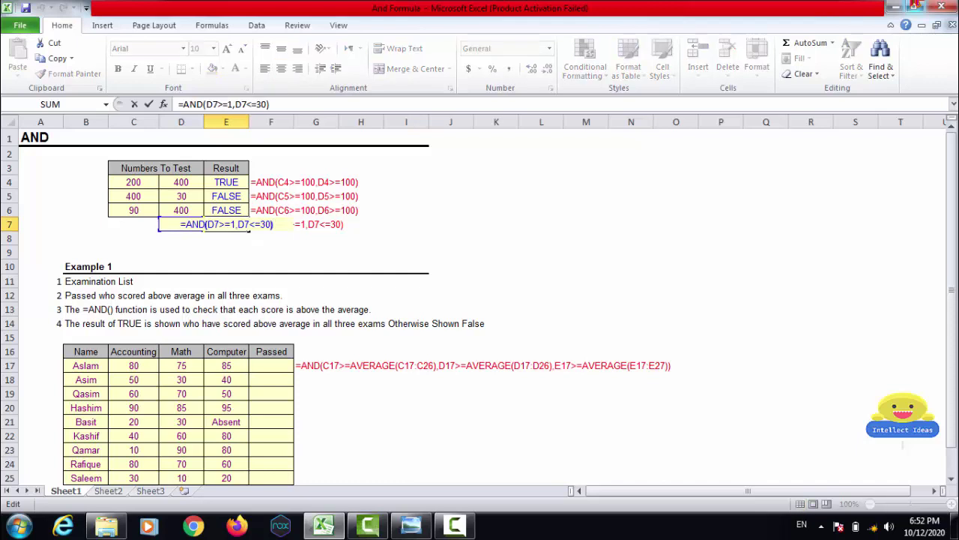
key(Left)
key(BackSpace)
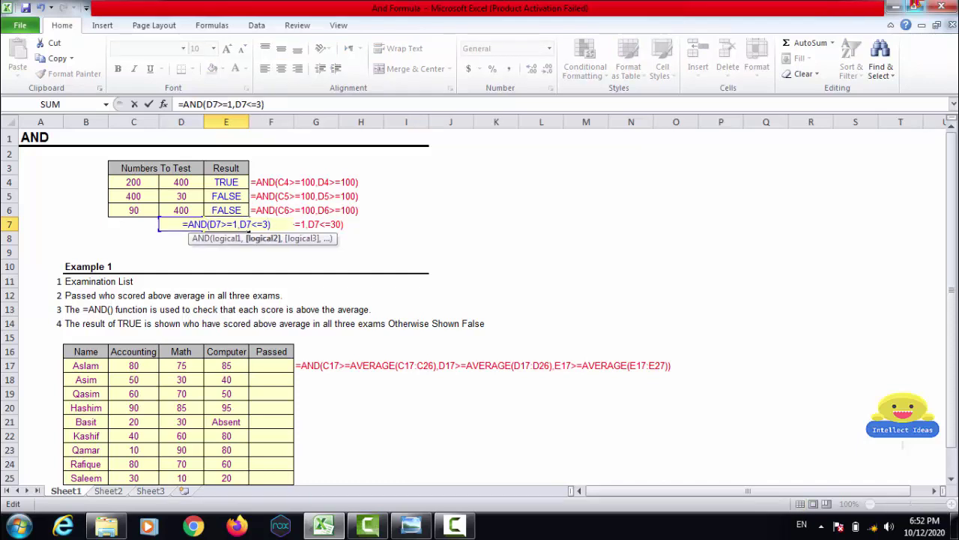
text(1)
key(Return)
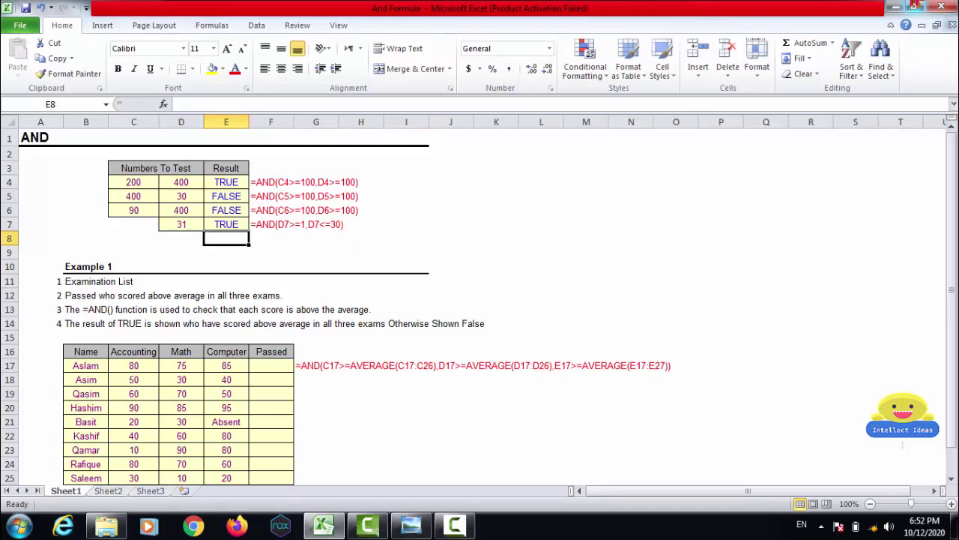
- Rewrite E7 as =AND(D7>=1,D7>=30) and confirm it returns TRUE for 31
key(Up)
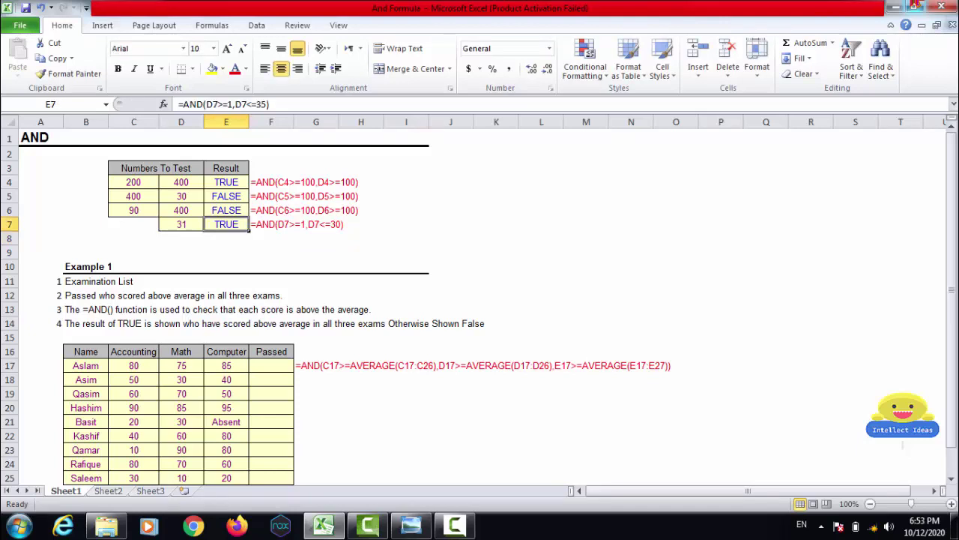
key(F2)
key(Left)
key(Left)
key(Left)
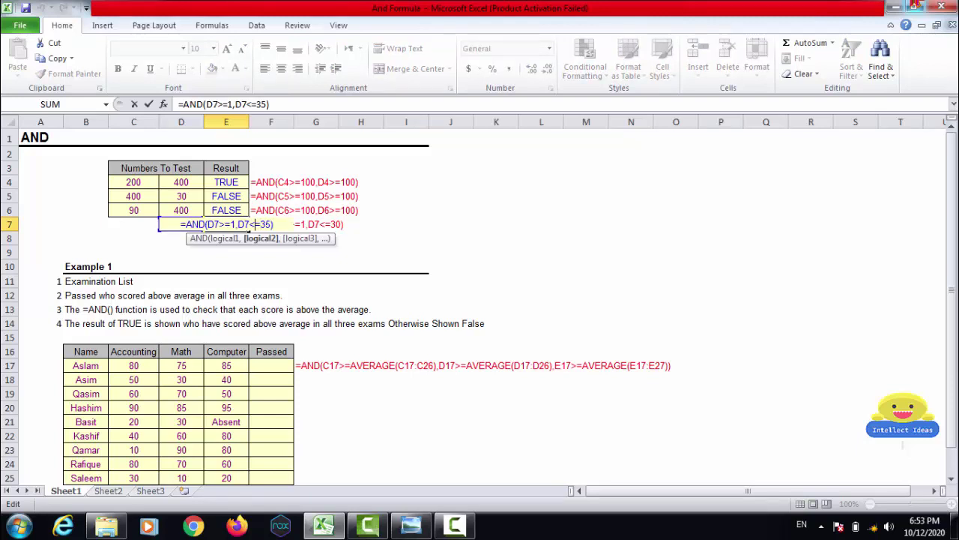
key(BackSpace)
key(BackSpace)
text(>=)
key(Delete)
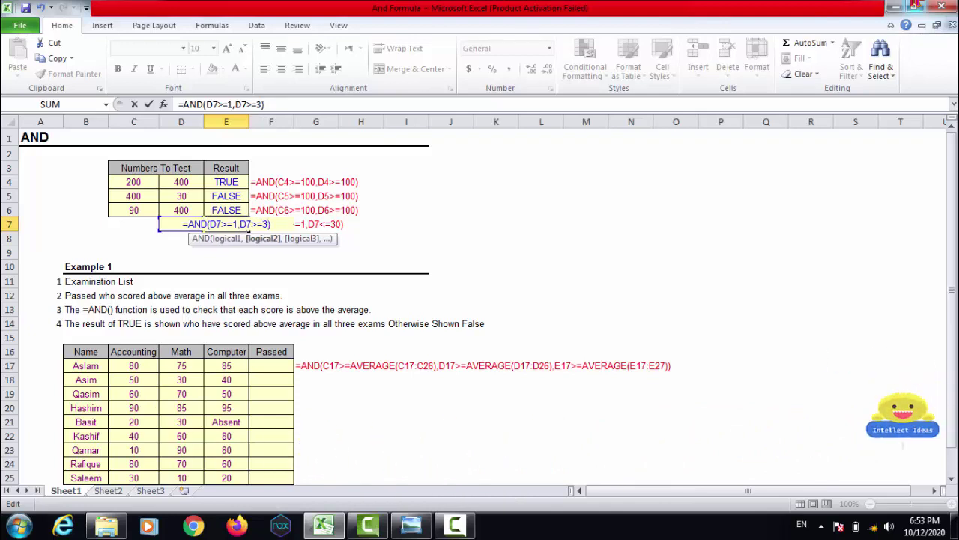
text(0)
key(Return)
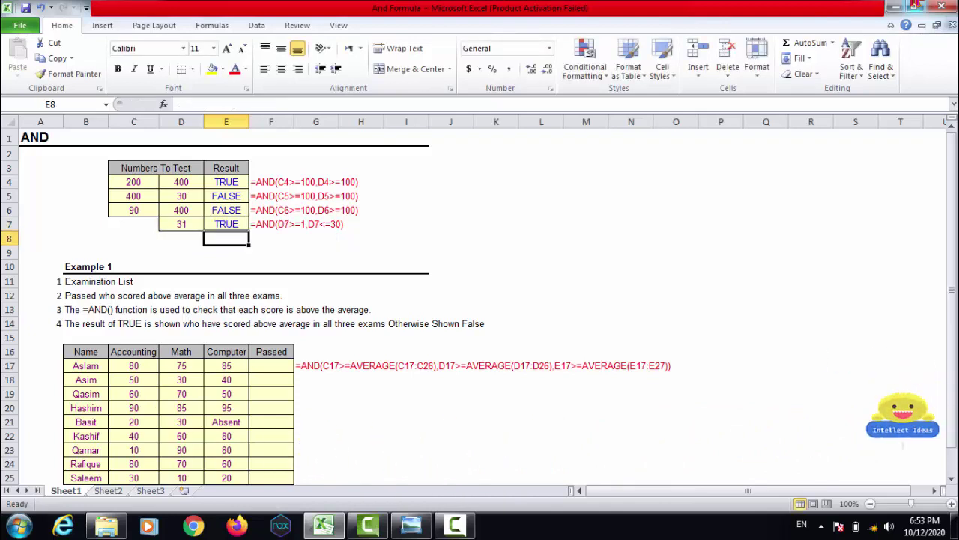
key(Up)
key(Left)
key(Right)
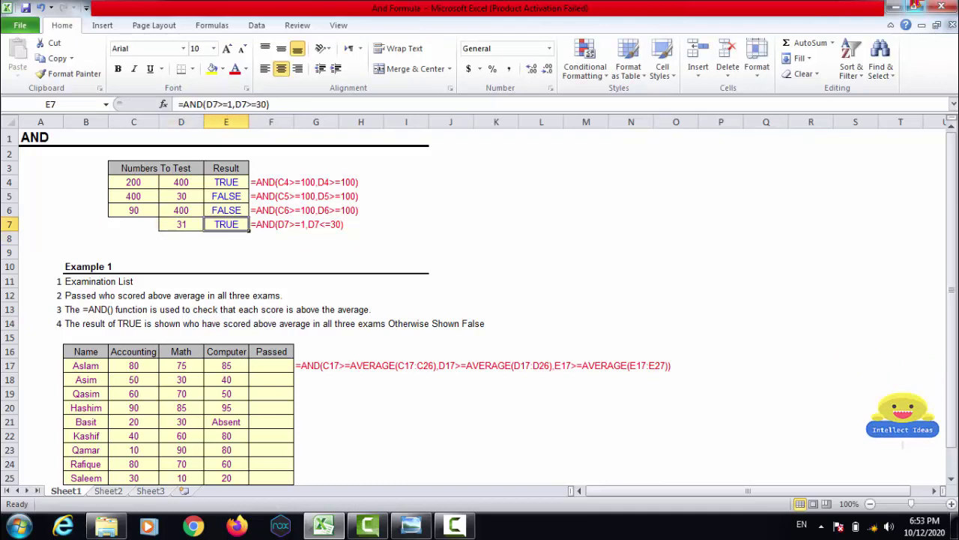
key(Up)
- Raise E4's second threshold from 100 to 200, making it D4>=200
key(Up)
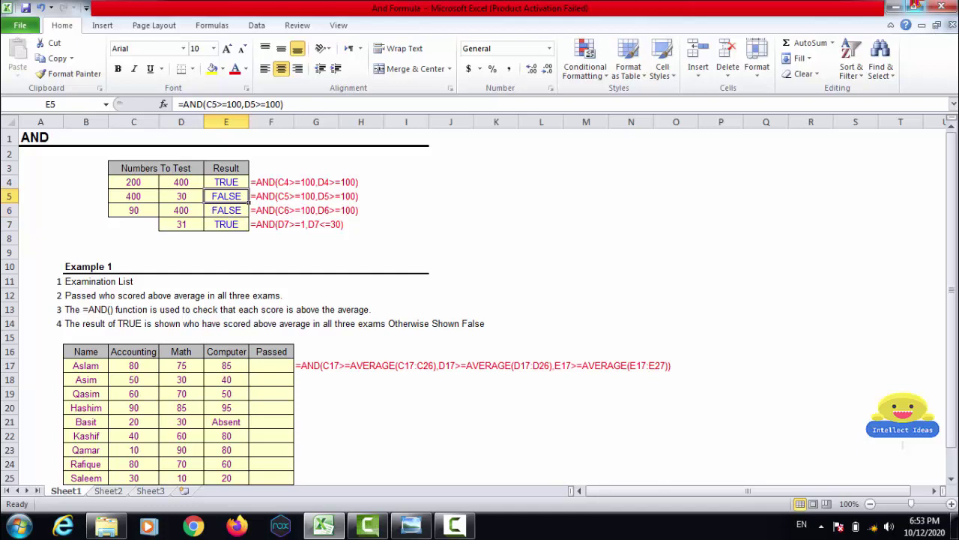
key(Up)
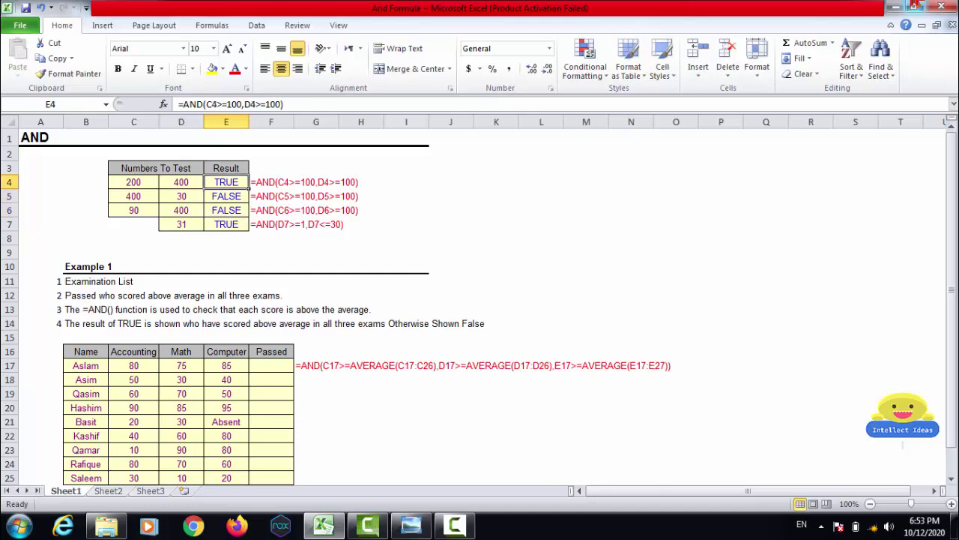
key(F2)
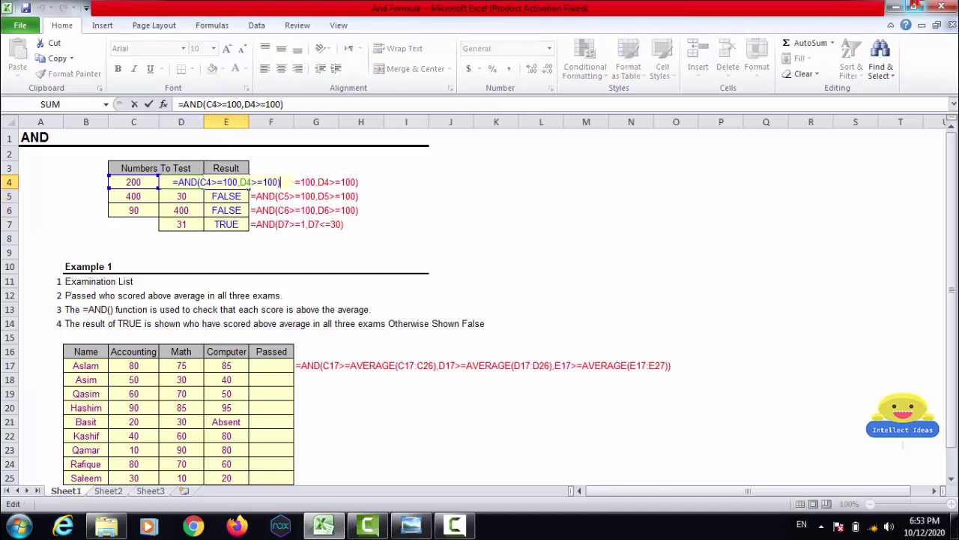
click(262, 182)
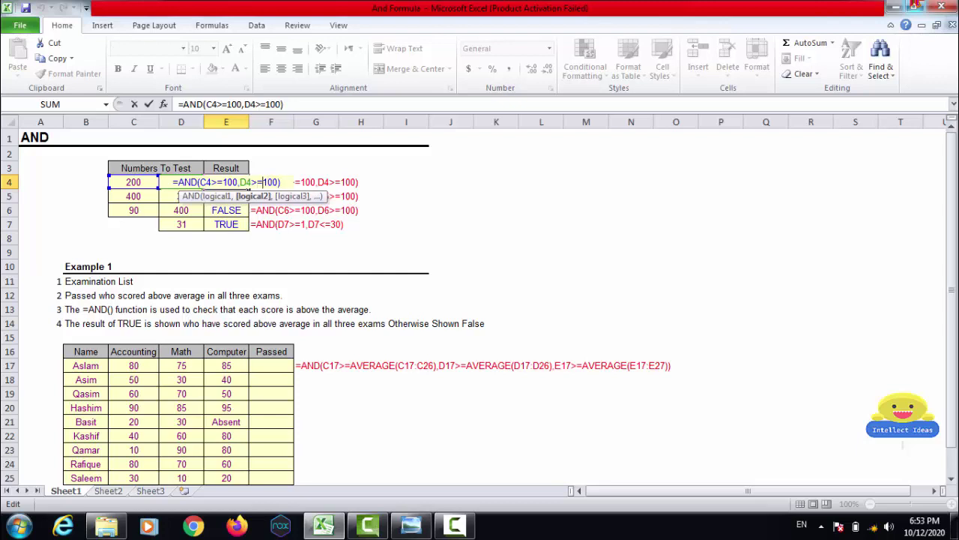
key(Delete)
text(2)
key(Return)
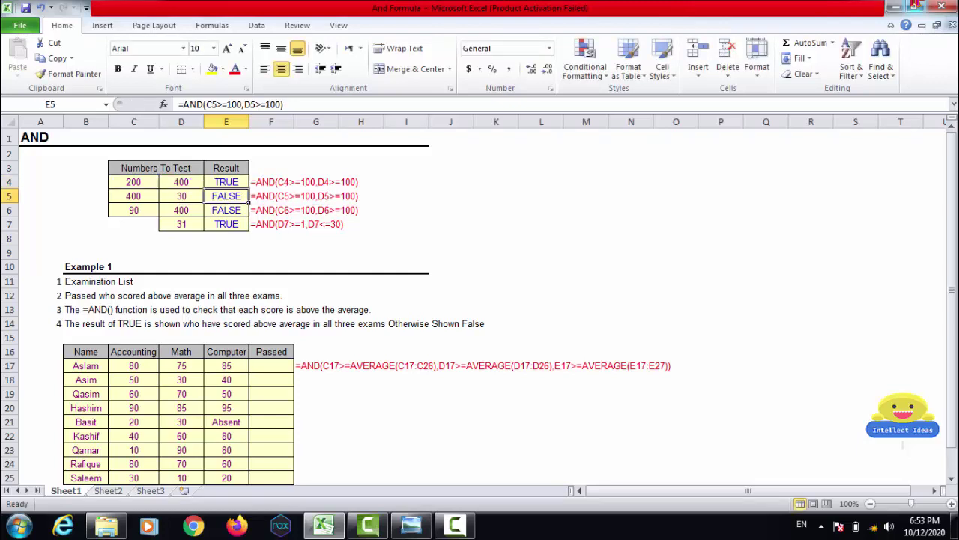
- Check D4's value of 400, then try a 500 threshold in E4's formula
click(226, 183)
click(181, 182)
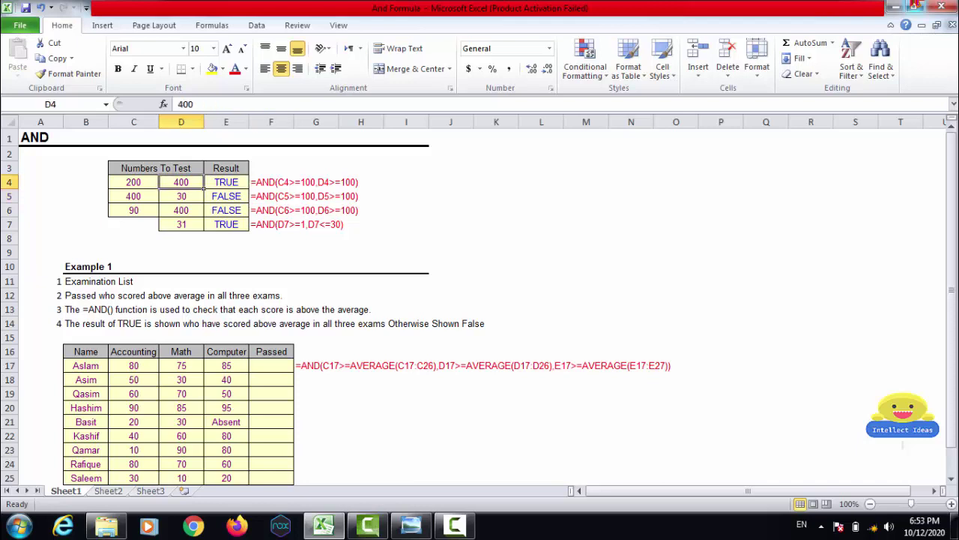
click(225, 182)
key(F2)
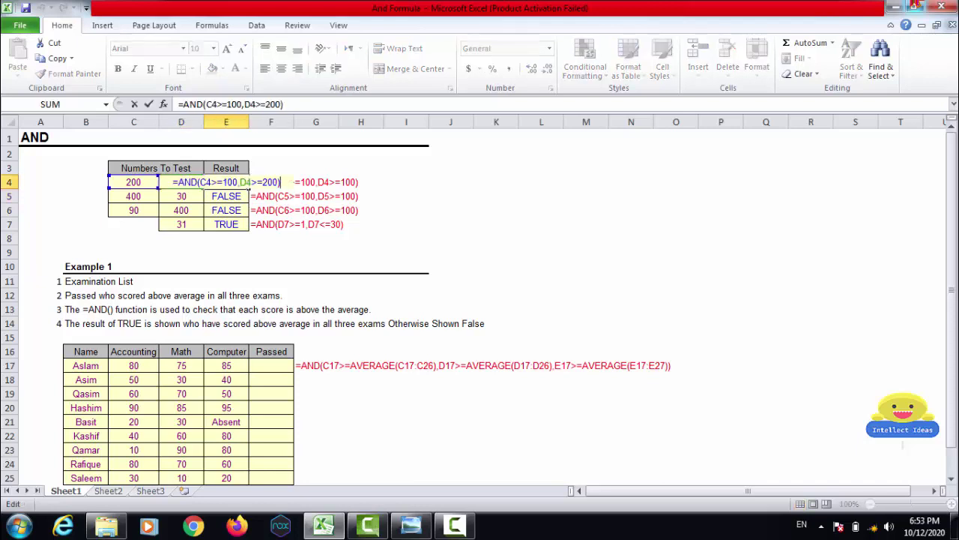
key(Left)
key(Left)
key(Left)
key(BackSpace)
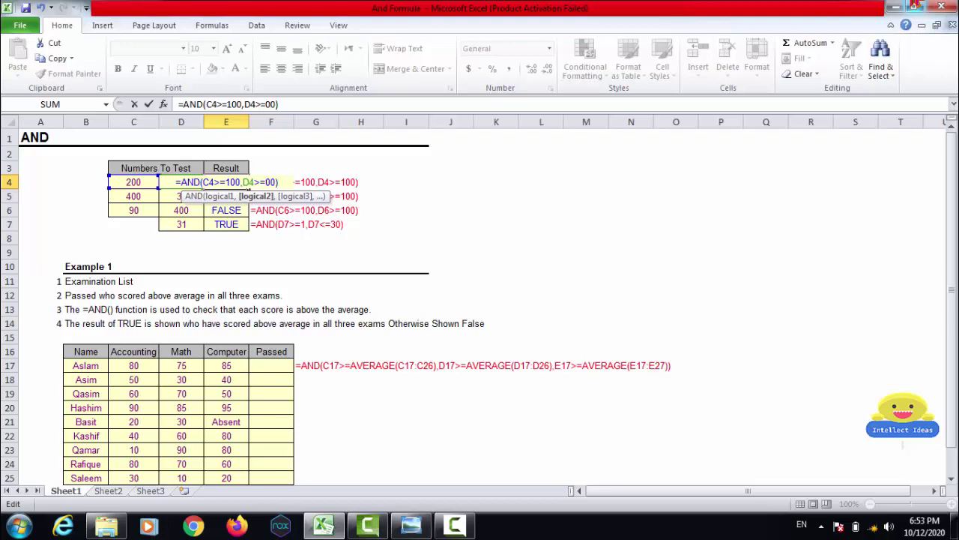
text(5)
key(Return)
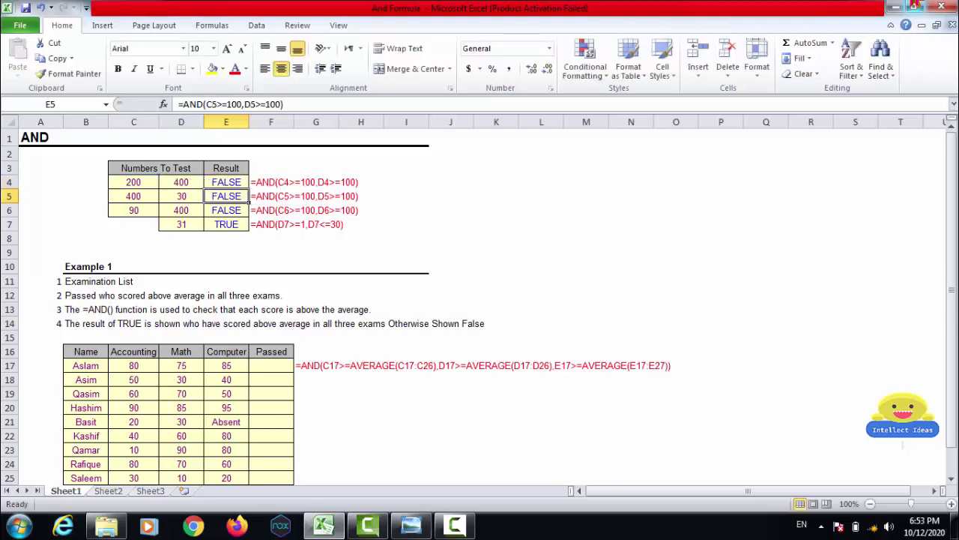
- Review C4 and D4, then set E4's threshold to 399 so it returns TRUE
key(Up)
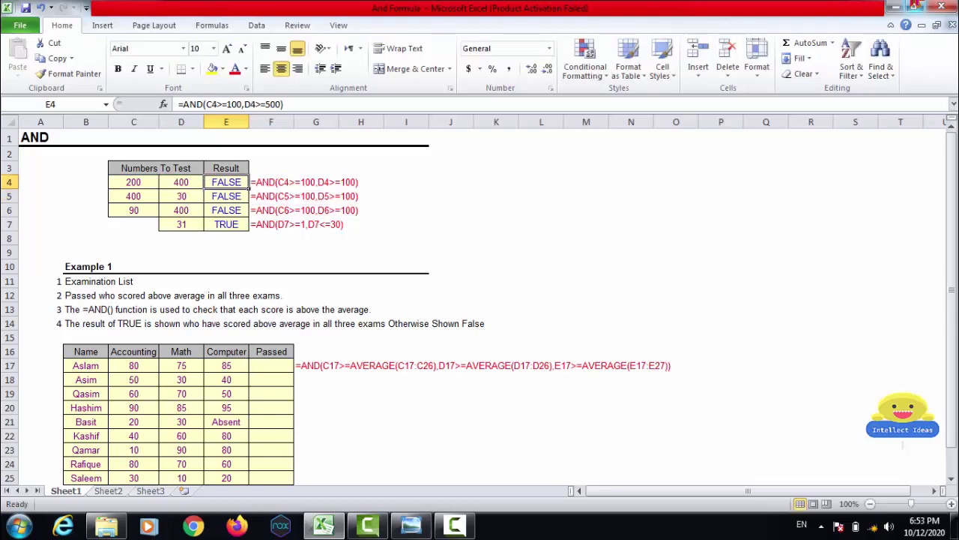
key(Left)
key(Left)
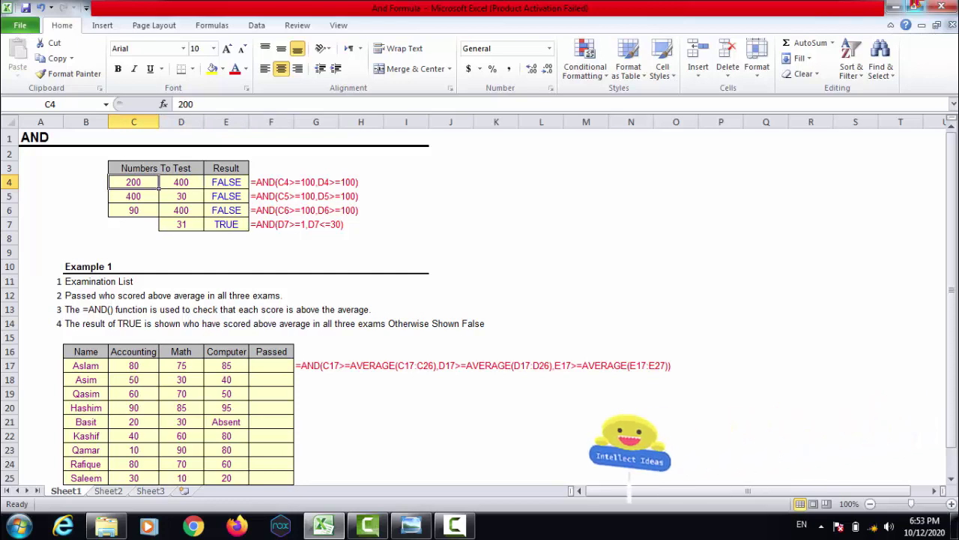
click(181, 183)
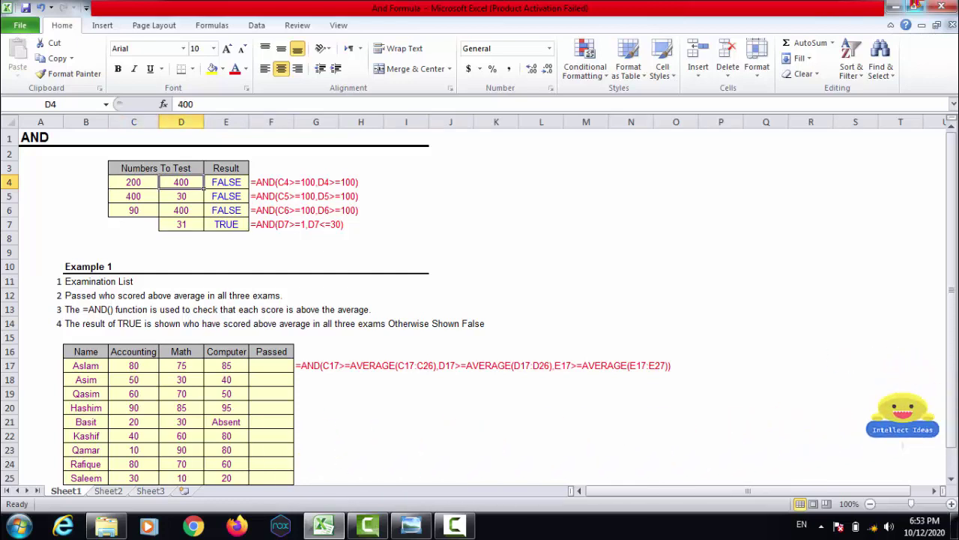
click(226, 182)
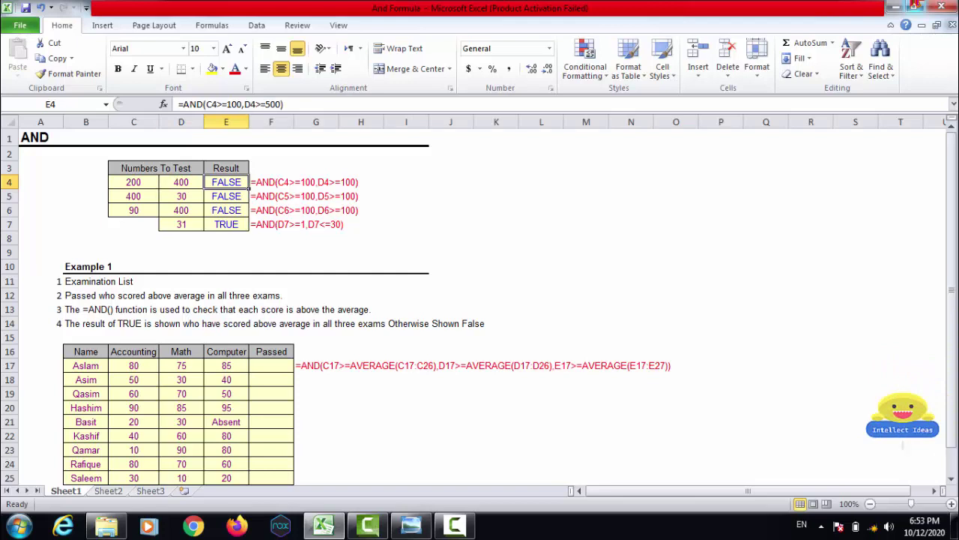
key(F2)
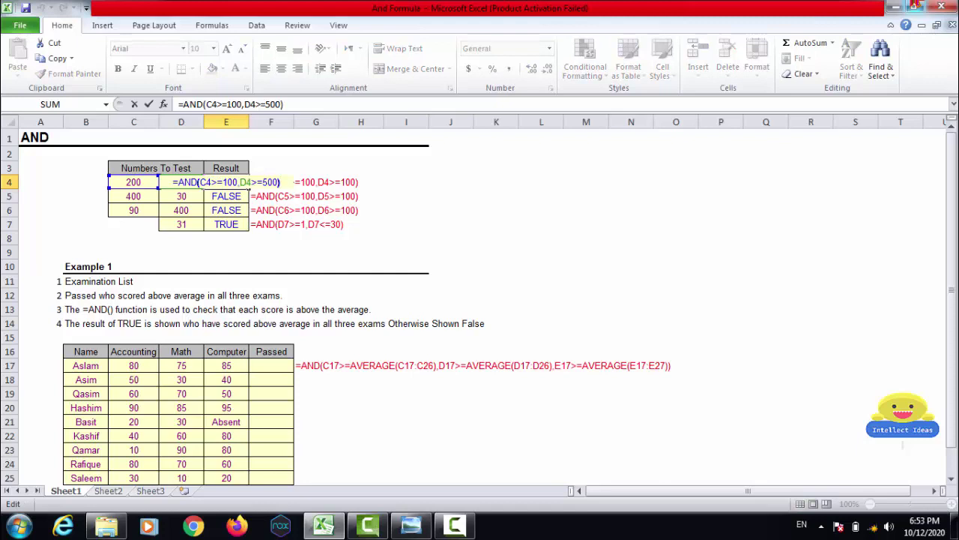
key(Left)
key(BackSpace)
key(BackSpace)
key(BackSpace)
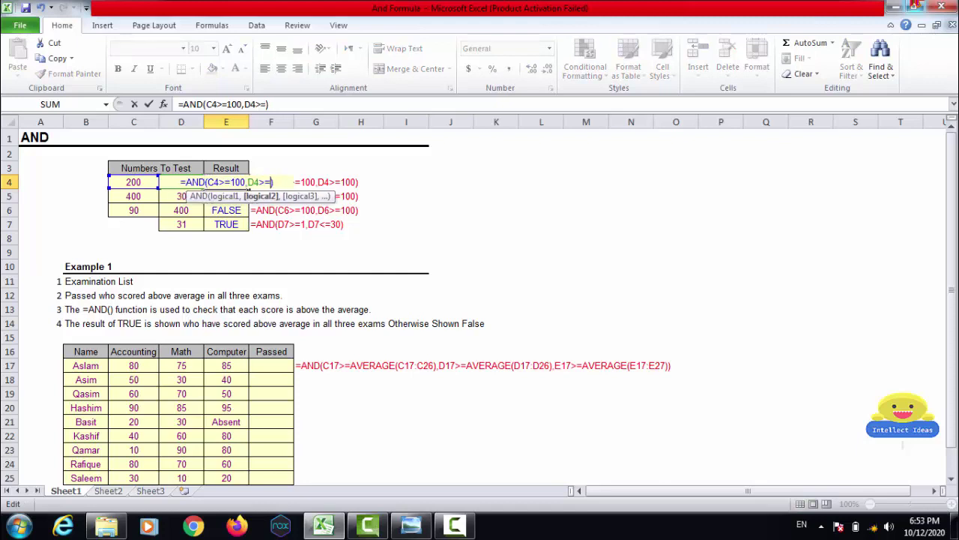
text(399)
key(Return)
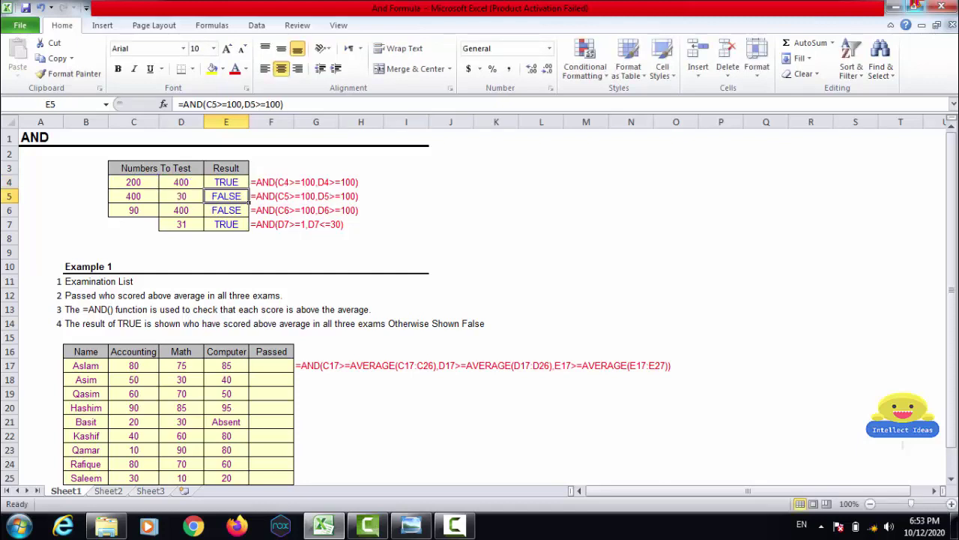
click(226, 182)
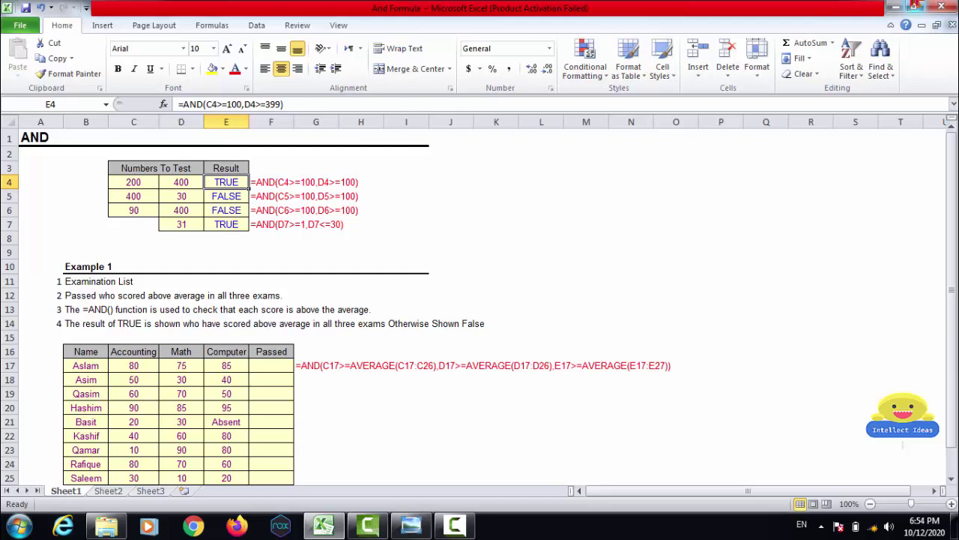
key(Down)
key(Down)
key(Down)
key(Down)
key(Down)
key(Down)
key(Down)
key(Down)
key(Down)
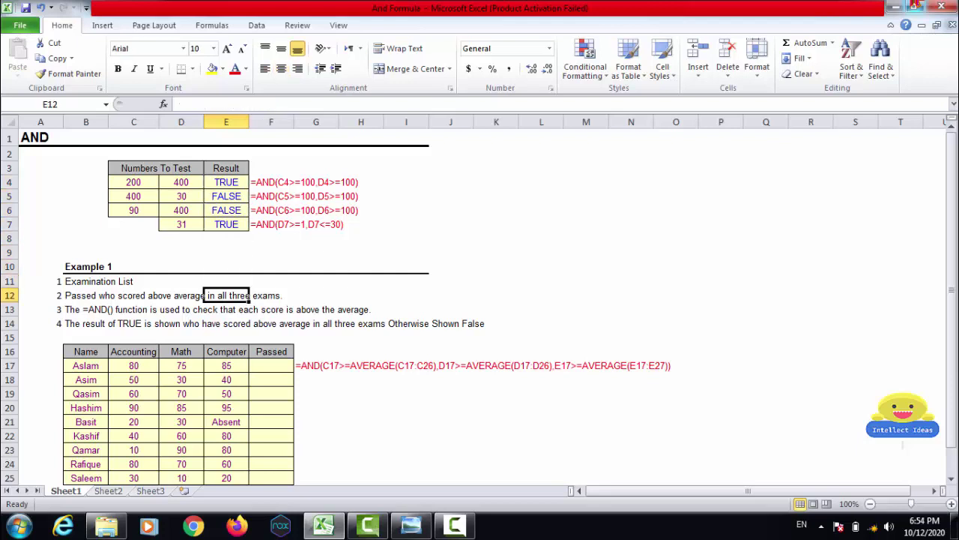
key(Down)
key(Down)
key(Down)
key(Down)
key(Down)
key(Down)
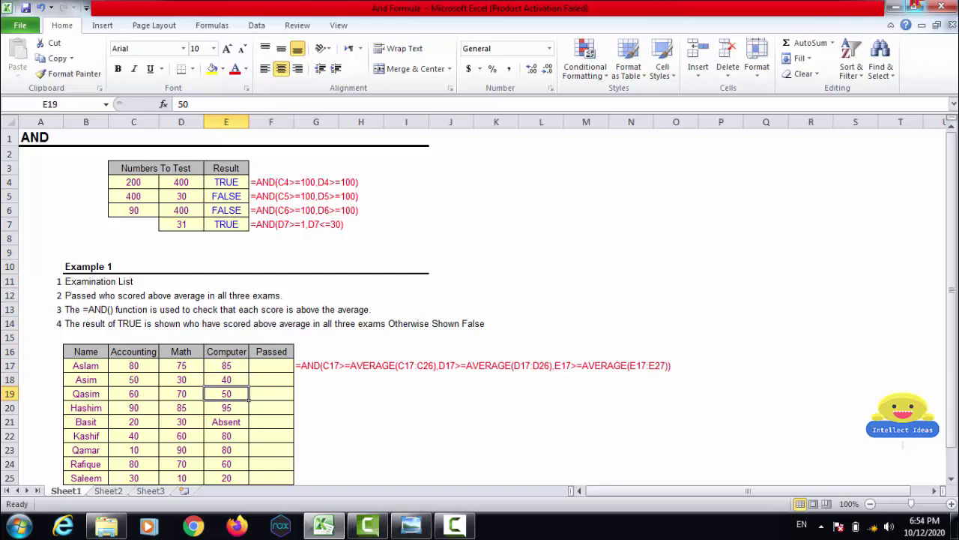
key(Down)
key(Down)
key(Down)
key(Left)
key(Left)
key(Left)
key(Up)
key(Up)
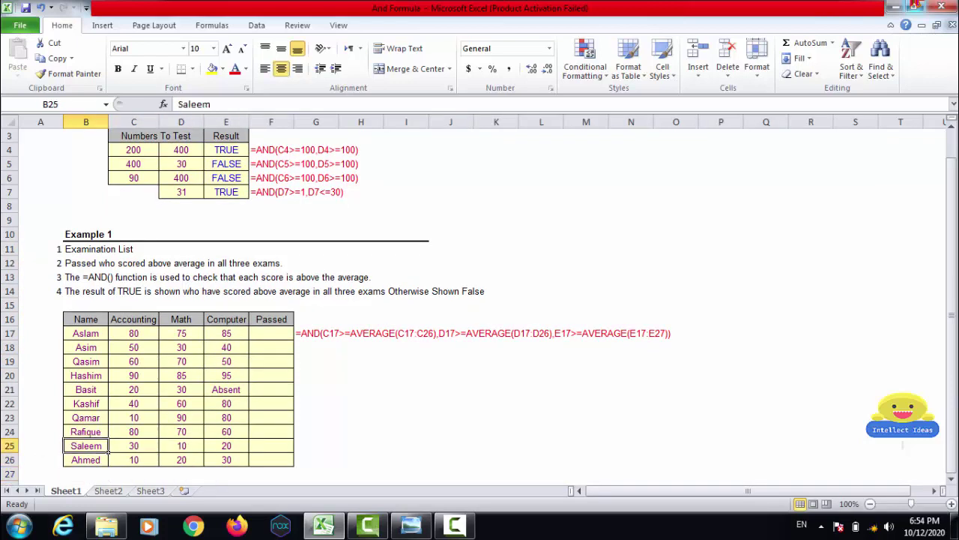
key(Up)
key(Up)
key(Up)
key(Up)
key(Up)
key(Up)
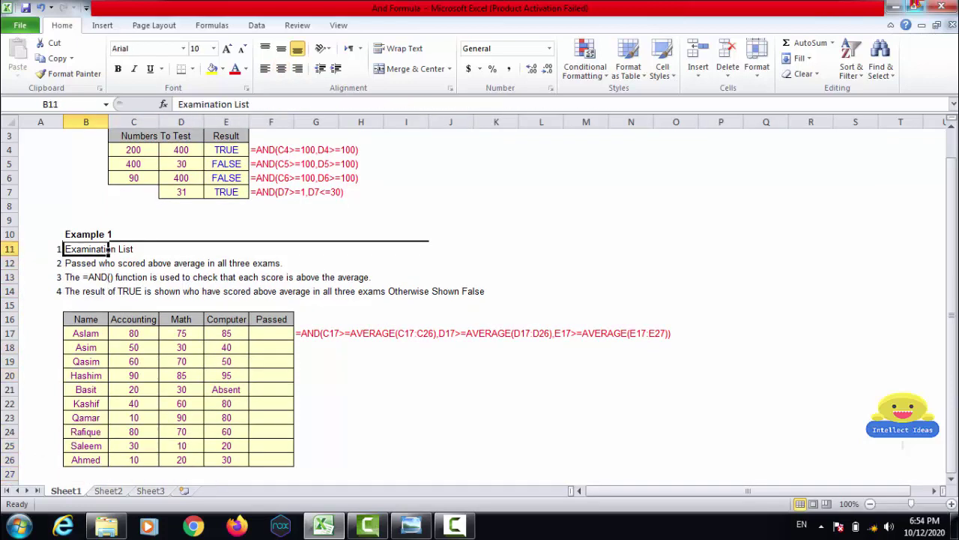
key(Down)
key(Down)
key(Down)
key(Down)
key(Up)
key(Up)
key(Up)
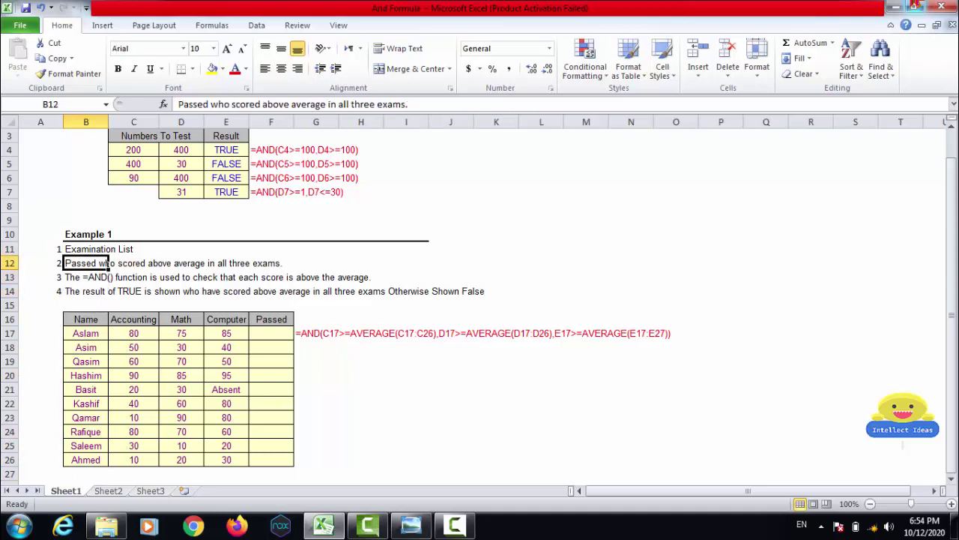
key(Up)
key(Down)
key(Down)
key(Down)
key(Down)
key(Down)
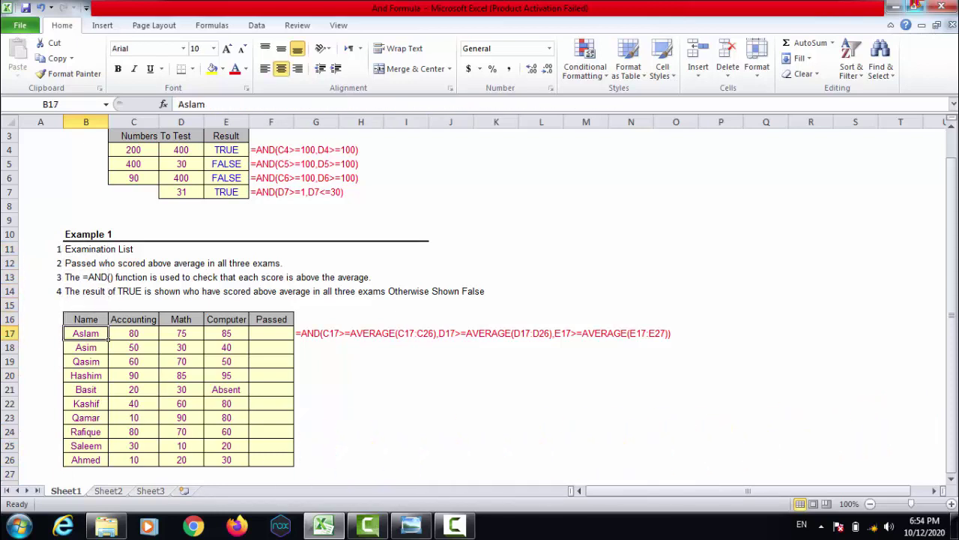
key(Up)
key(Up)
key(Up)
key(Up)
key(Up)
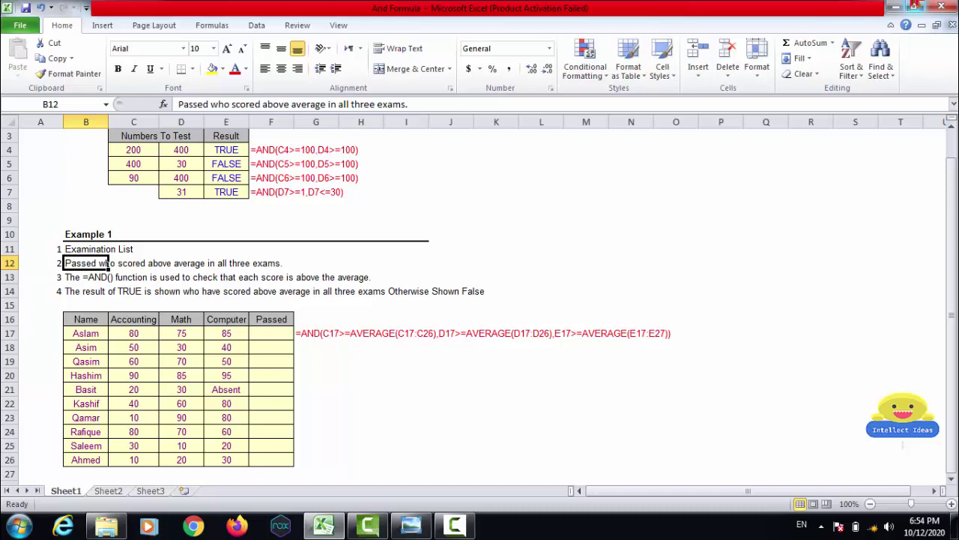
key(Down)
key(Down)
key(Down)
key(Down)
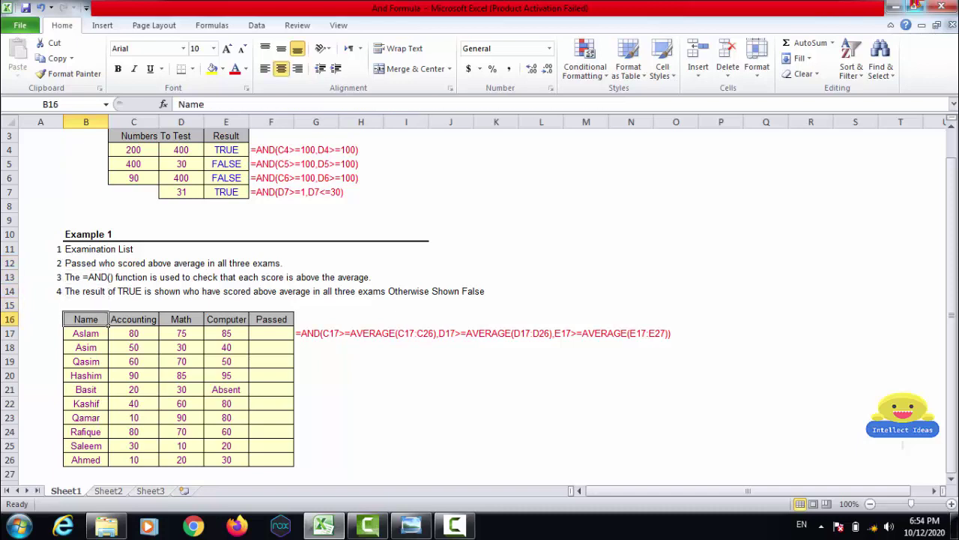
key(Right)
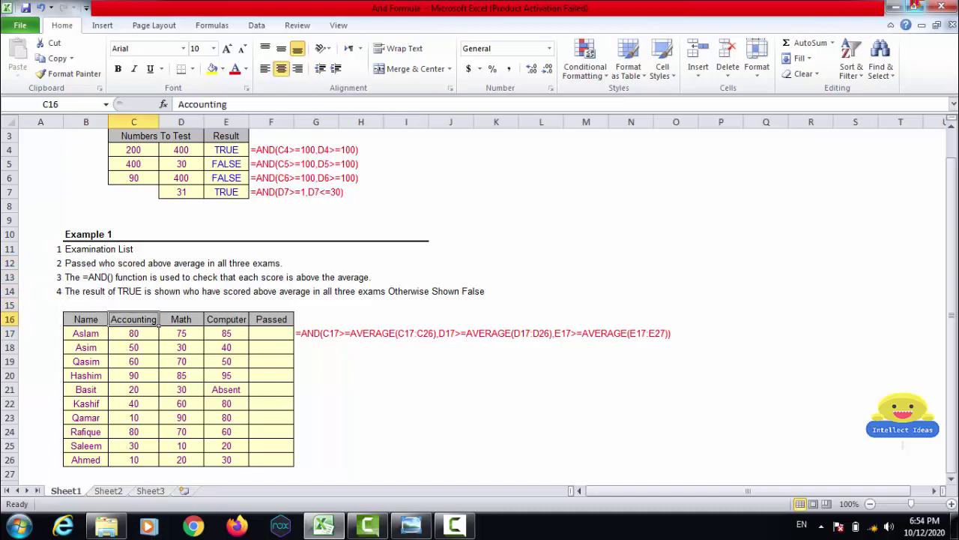
key(Down)
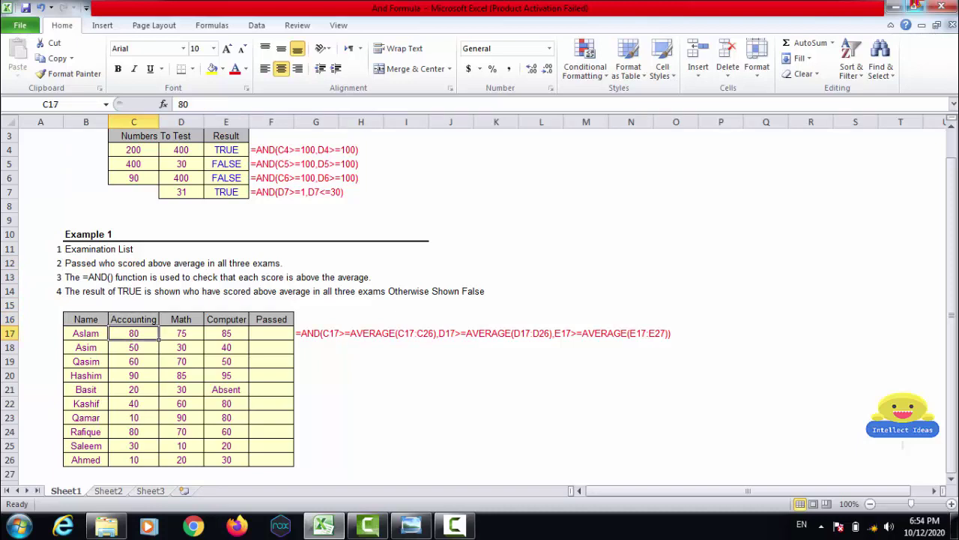
key(shift+Down)
key(shift+Down)
key(shift+Down)
key(shift+Down)
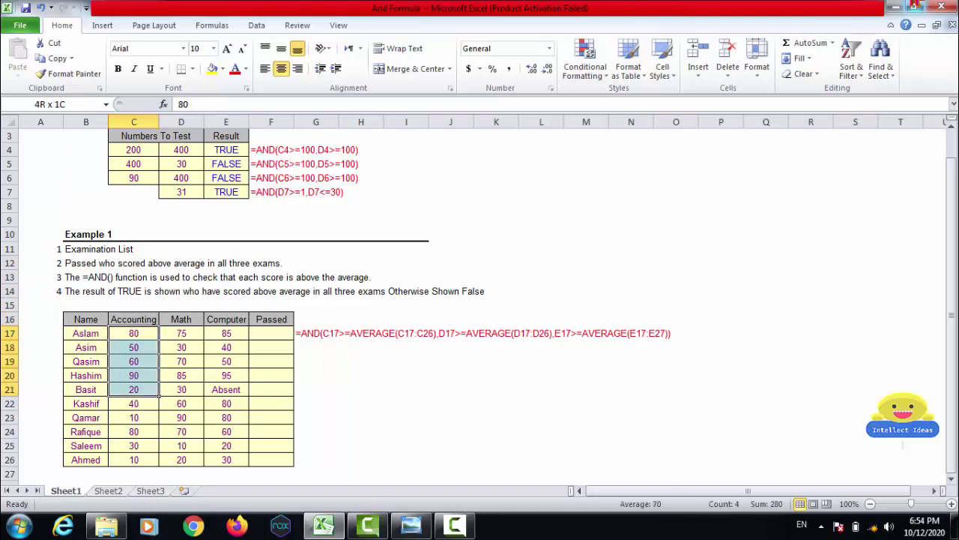
key(shift+Down)
key(shift+Down)
key(shift+Down)
key(shift+Down)
key(shift+Down)
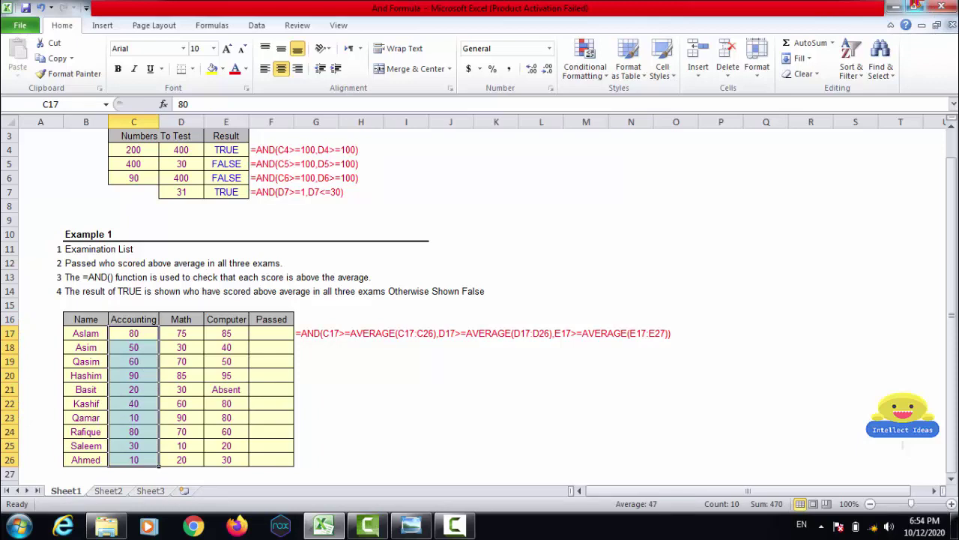
click(181, 332)
click(225, 333)
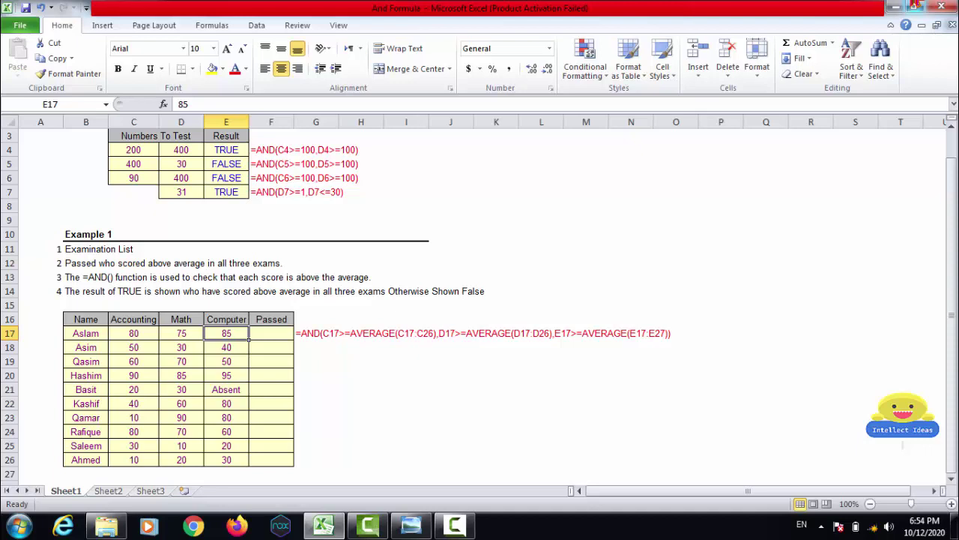
key(Left)
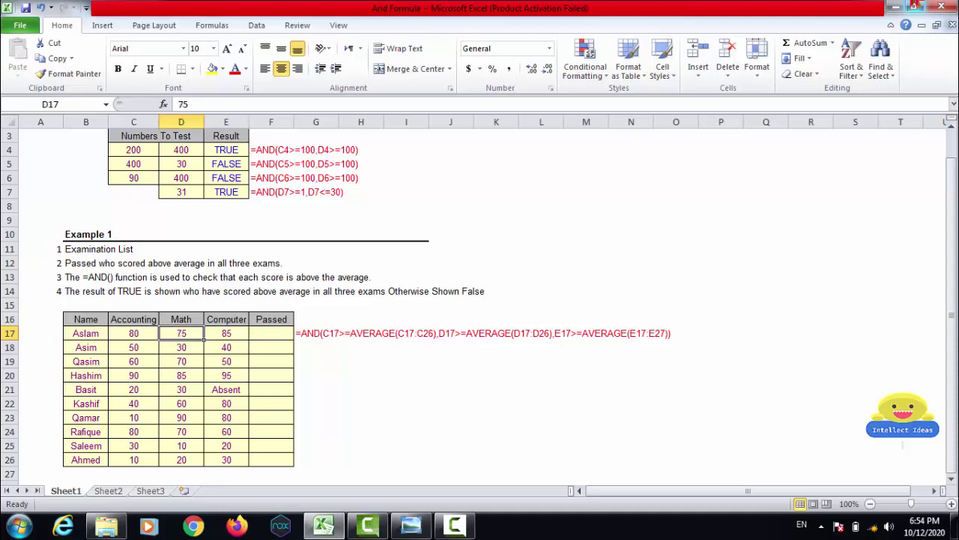
key(Left)
key(Left)
key(Up)
key(Up)
key(Up)
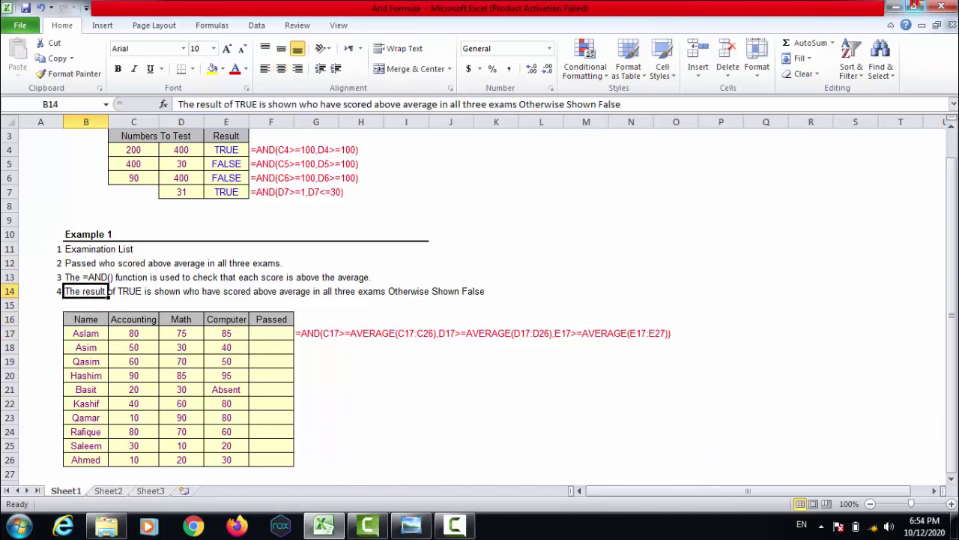
key(Right)
key(Right)
key(Right)
key(Right)
key(Right)
key(Right)
key(Right)
key(Right)
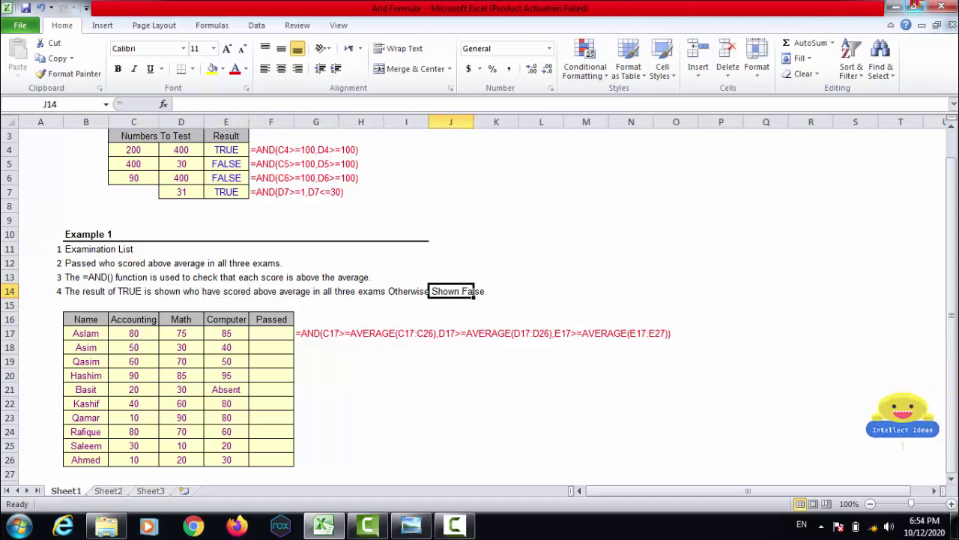
key(Left)
key(Left)
key(Left)
key(Left)
key(Left)
key(Left)
key(Left)
key(Left)
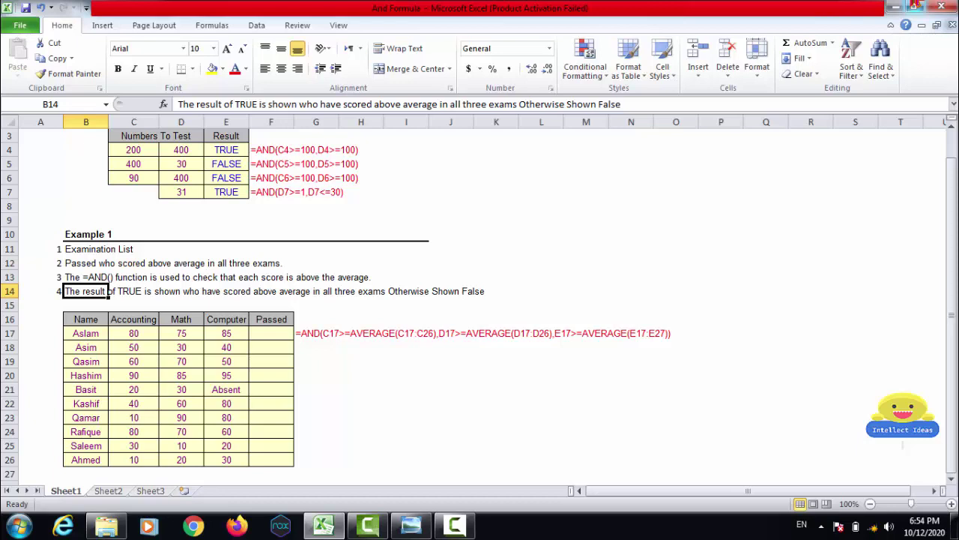
key(Down)
key(Down)
key(Down)
key(Down)
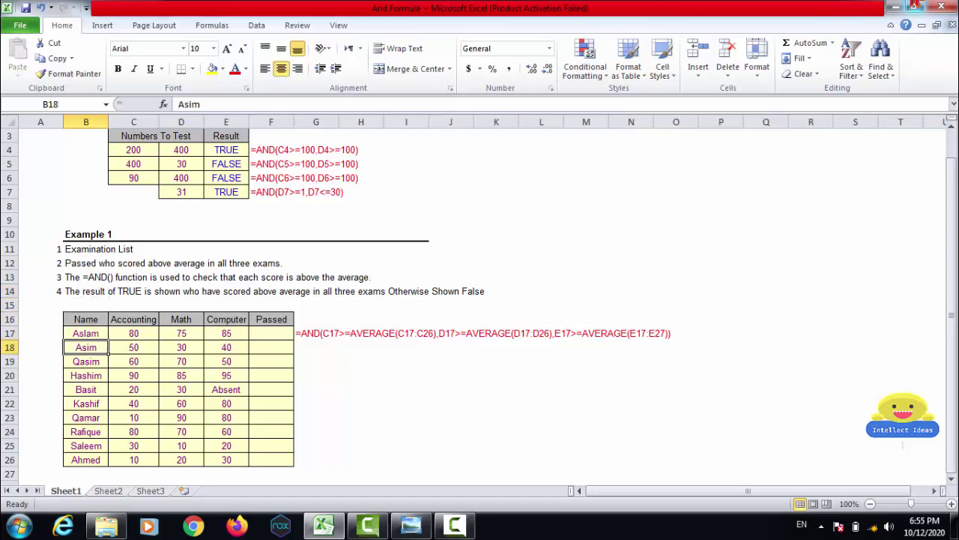
key(Up)
key(Up)
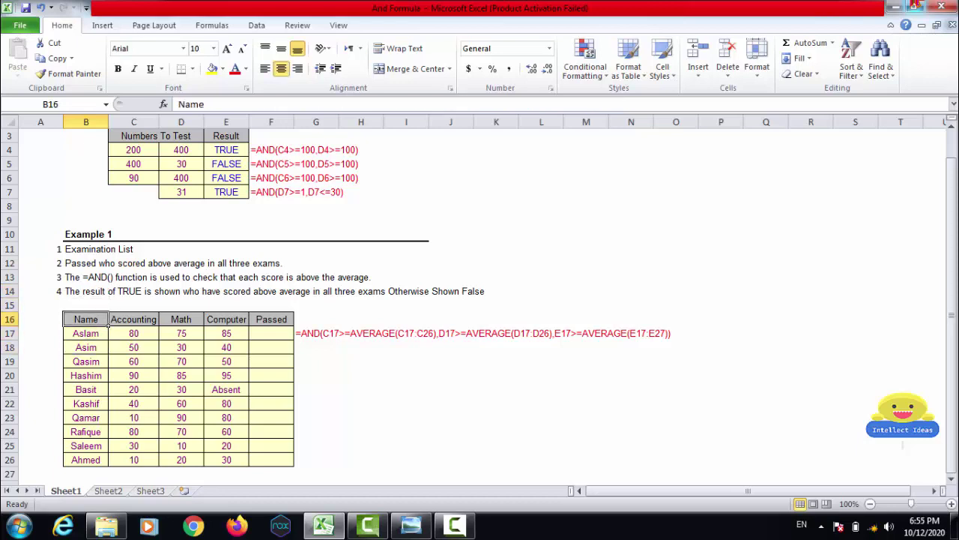
key(Right)
key(Left)
key(Down)
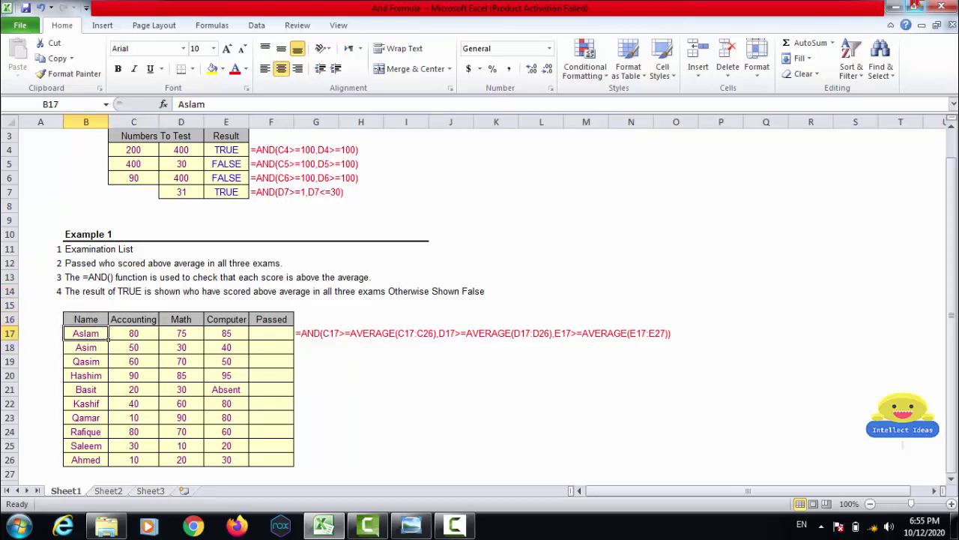
key(Down)
key(Down)
key(Down)
key(Up)
key(Up)
key(Up)
key(Up)
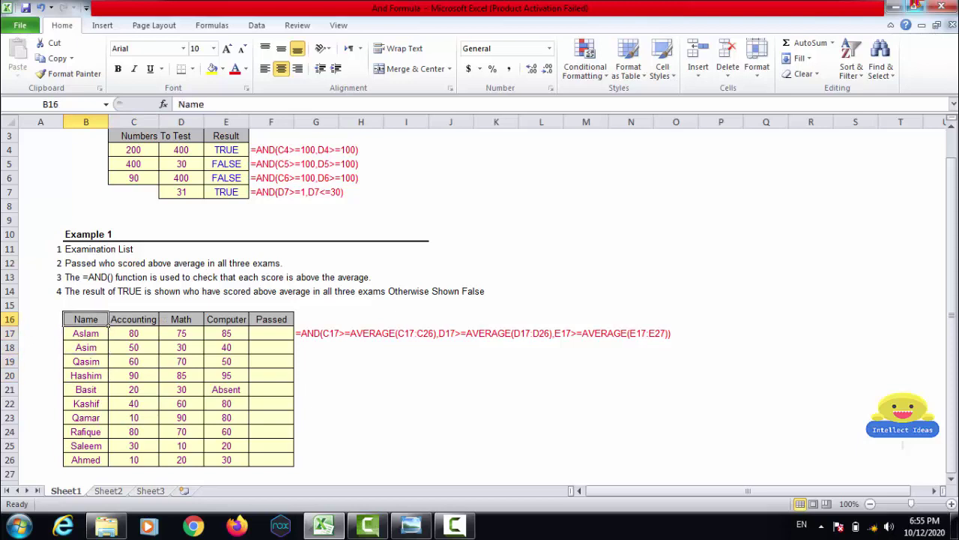
key(Right)
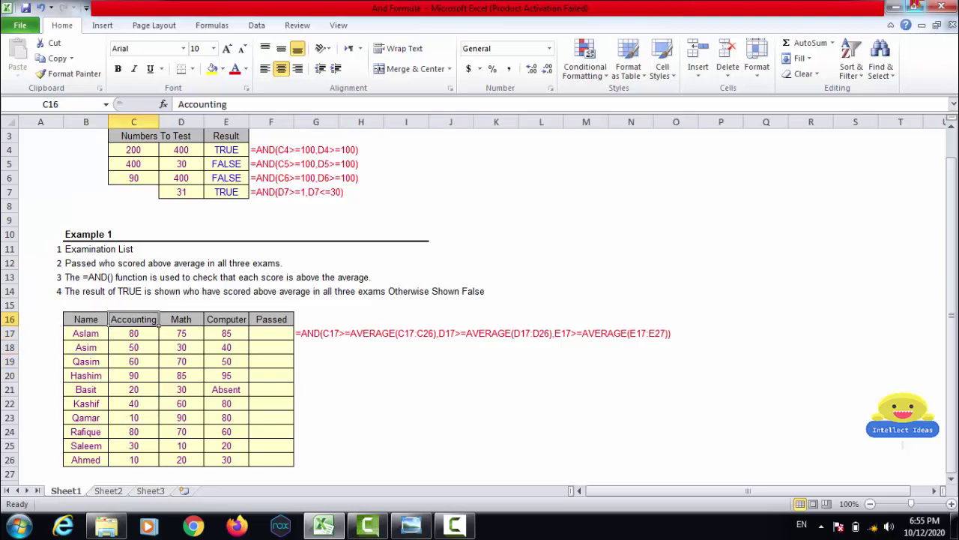
key(Down)
key(Down)
key(Down)
key(Down)
key(Down)
key(Down)
key(Down)
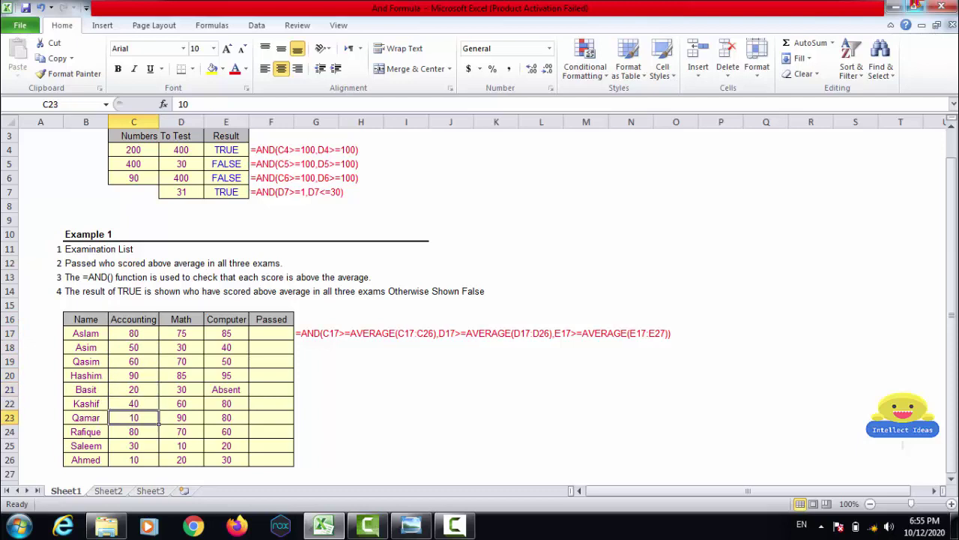
key(Down)
key(Right)
key(Right)
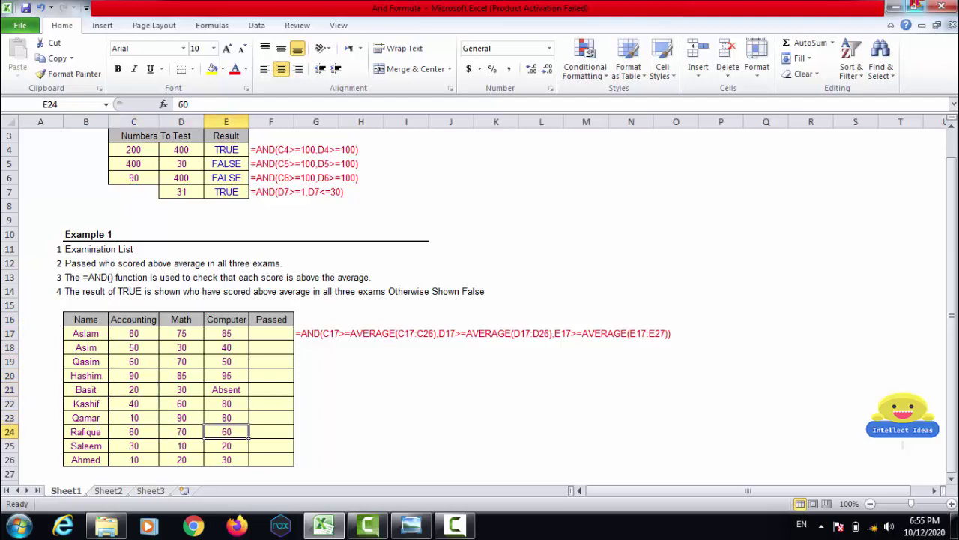
key(Right)
key(Up)
key(Up)
key(Up)
key(Up)
key(Up)
key(Up)
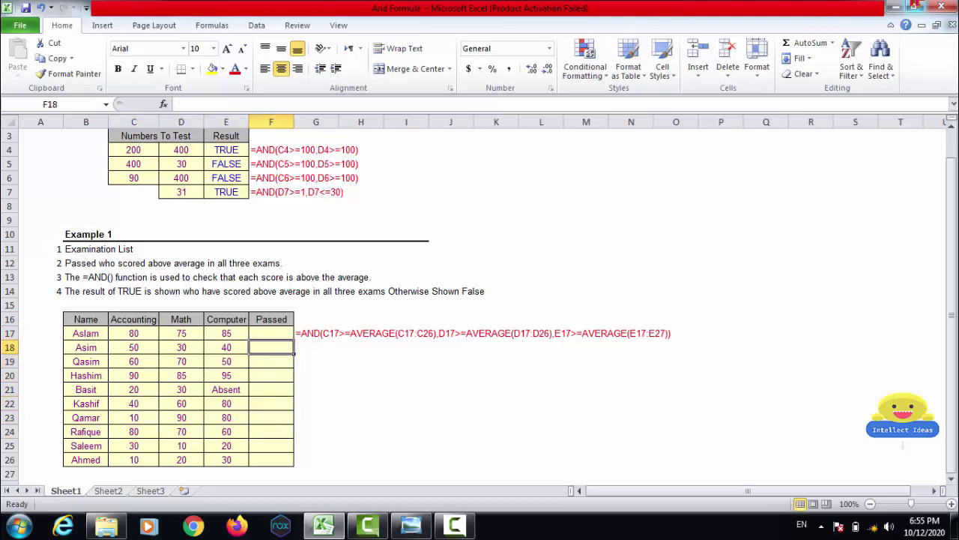
key(Up)
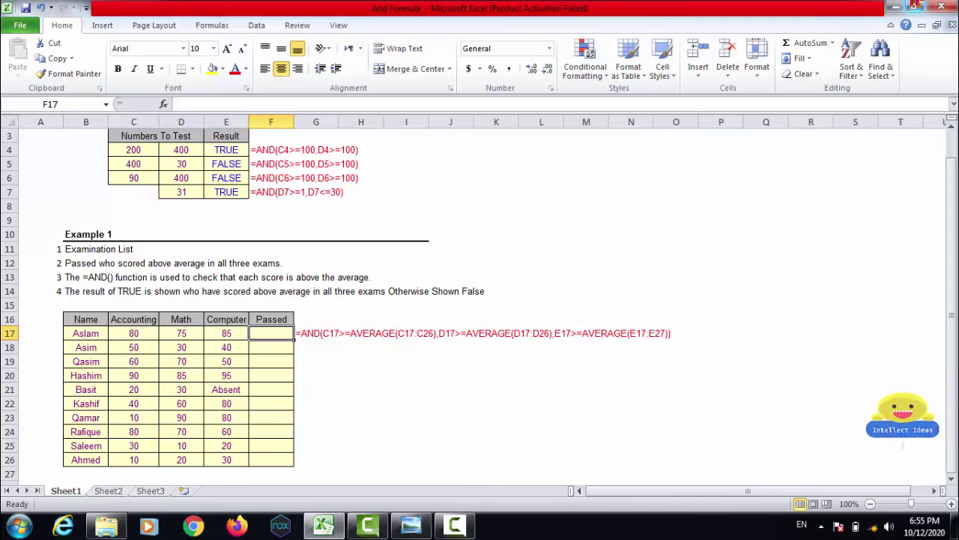
- Type =AND(C17>=AVERAGE(C17:C26), into F17 for Aslam's Accounting score
text(=)
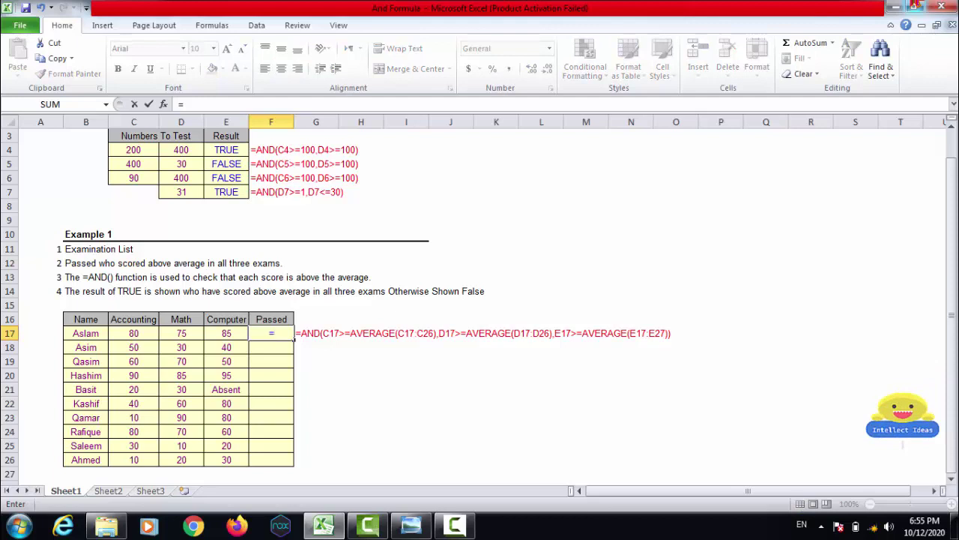
text(and)
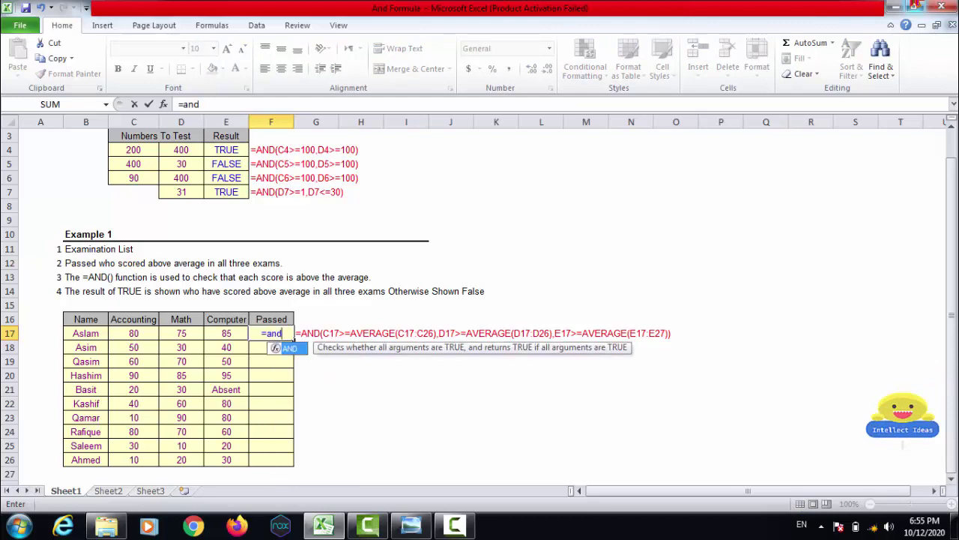
key(Tab)
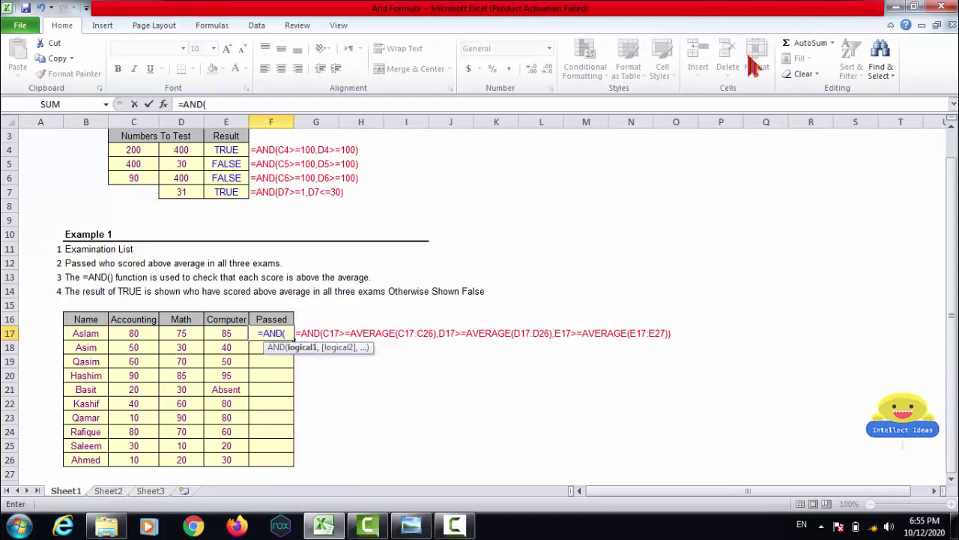
click(141, 333)
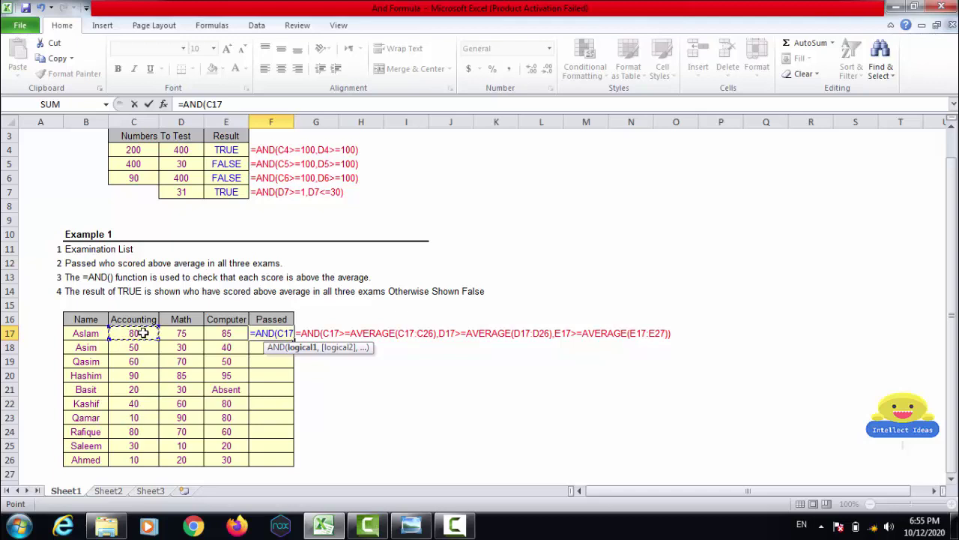
text(>)
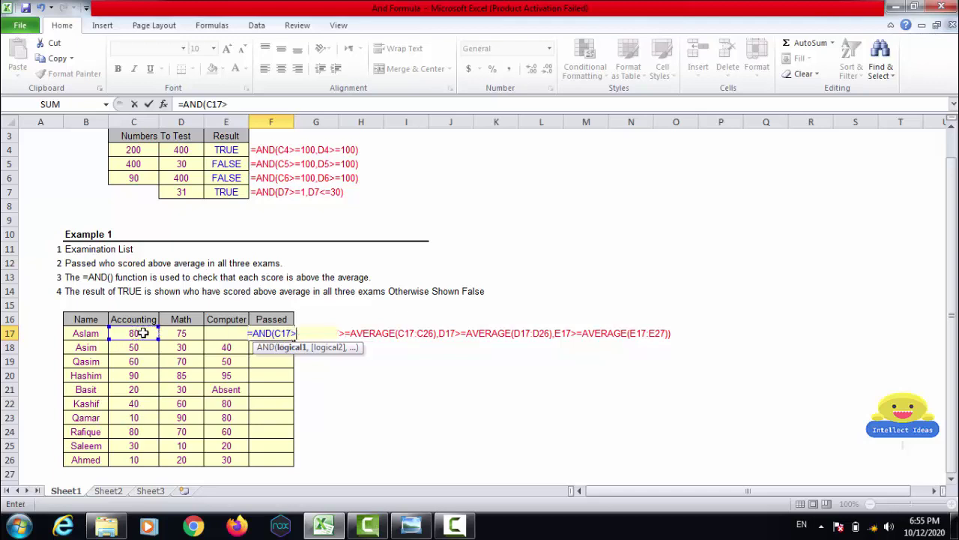
text(=)
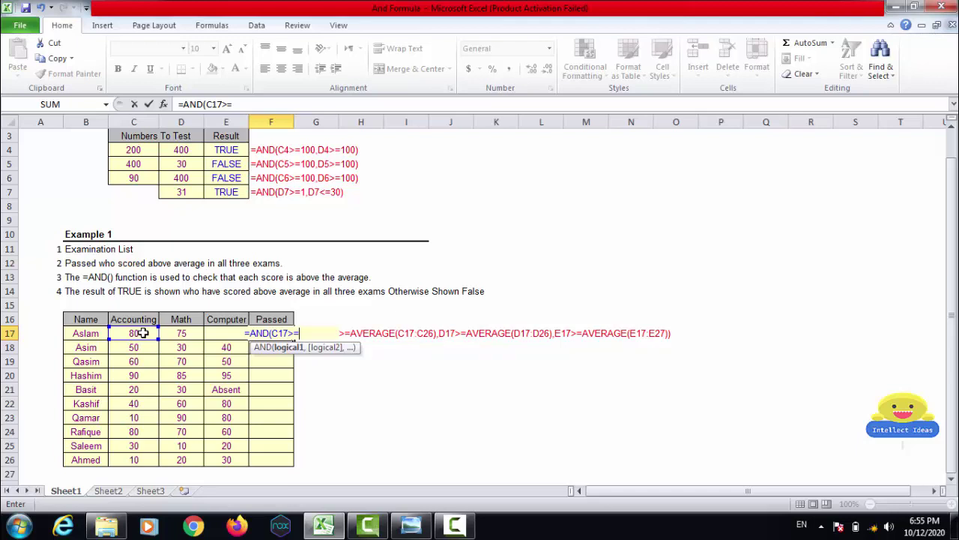
text(av)
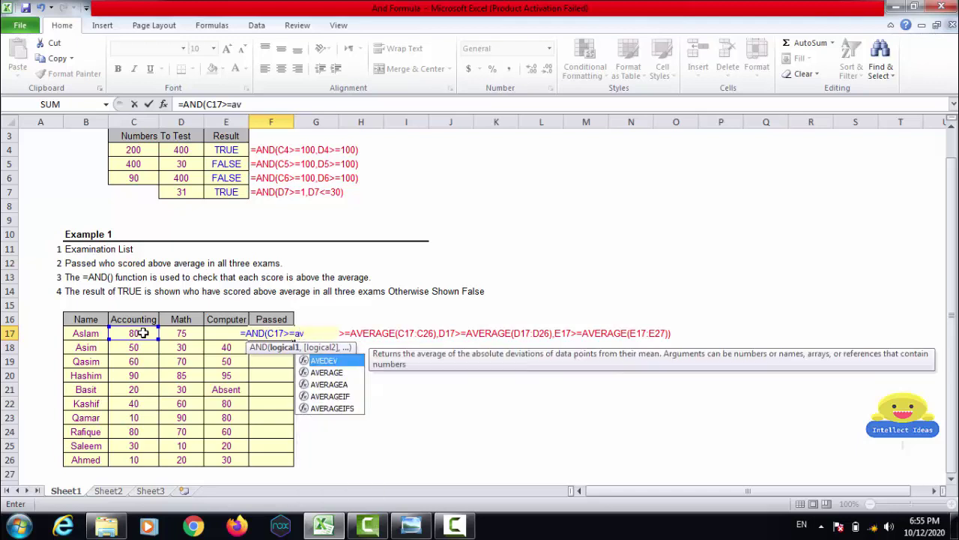
text(era)
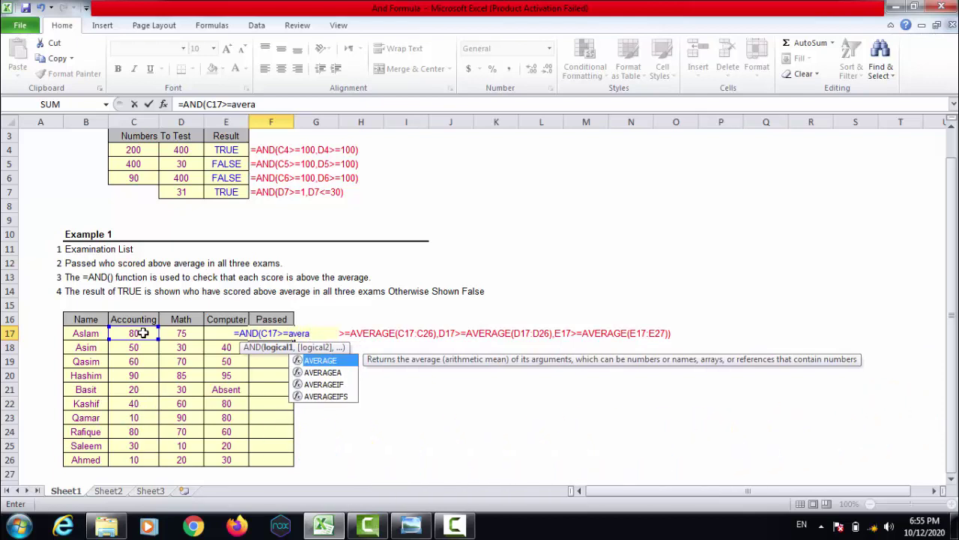
key(Tab)
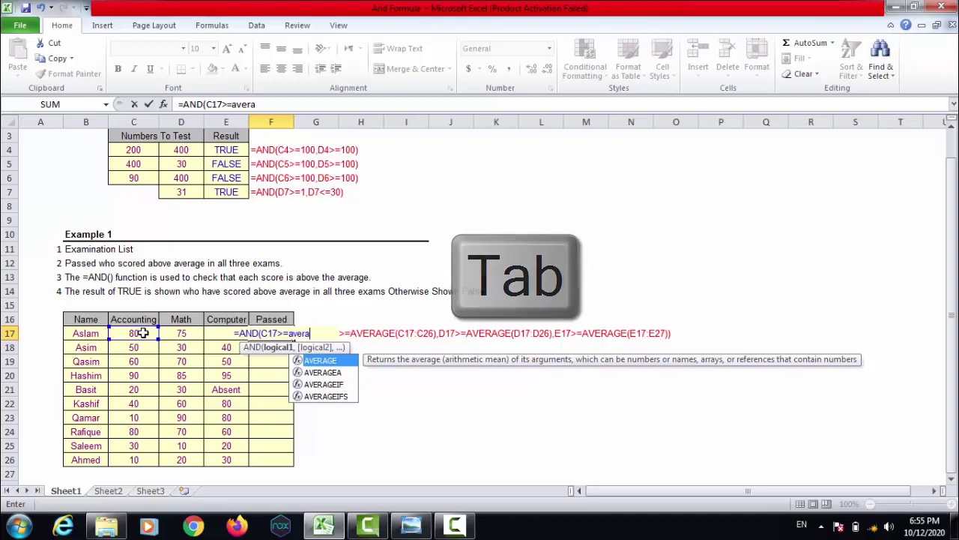
key(Tab)
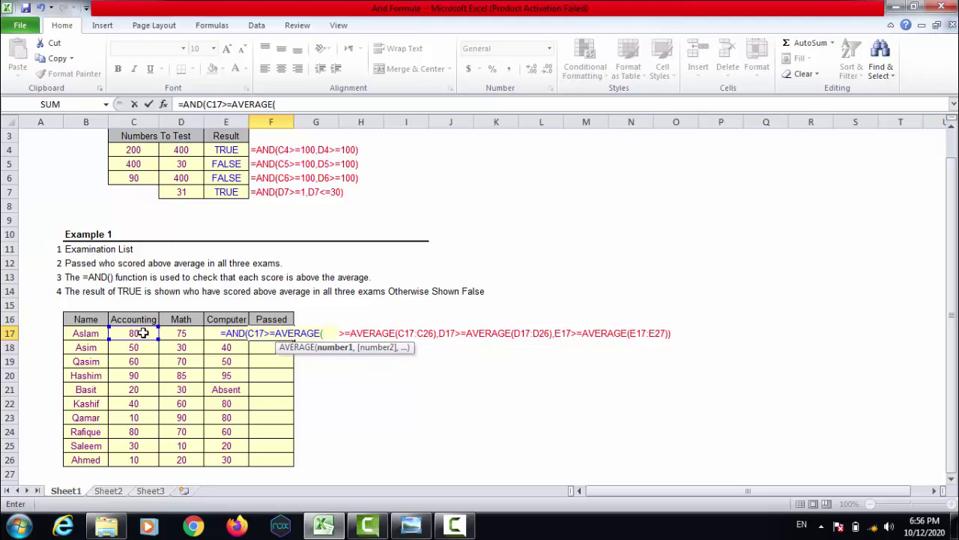
click(142, 333)
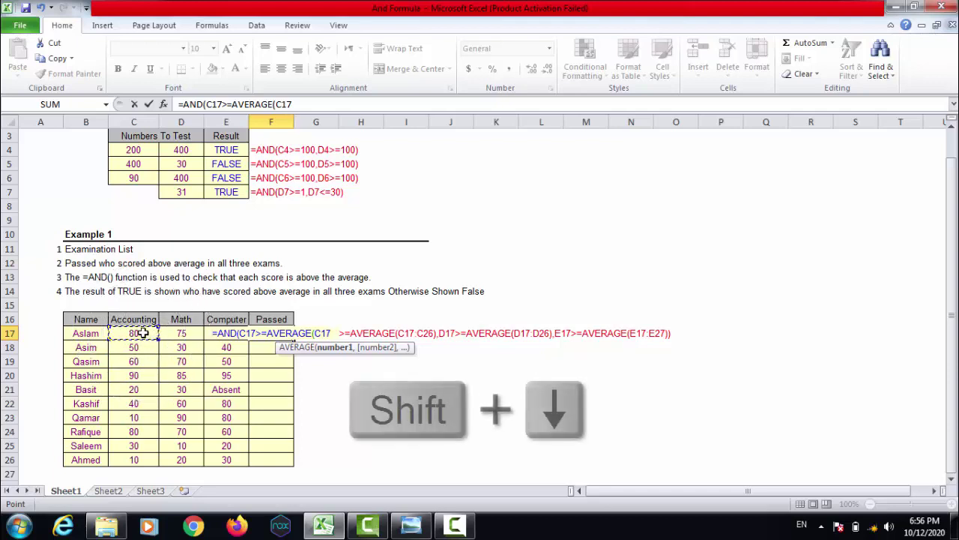
key(shift+Down)
key(shift+Down)
key(shift+Down)
key(shift+Down)
key(shift+Down)
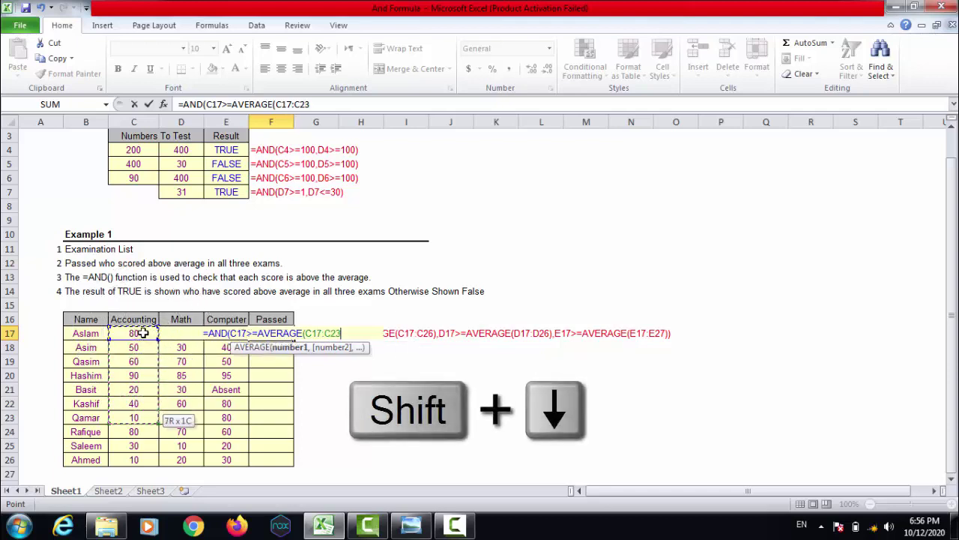
key(shift+Down)
key(shift+Down)
key(shift+Down)
key(shift+Down)
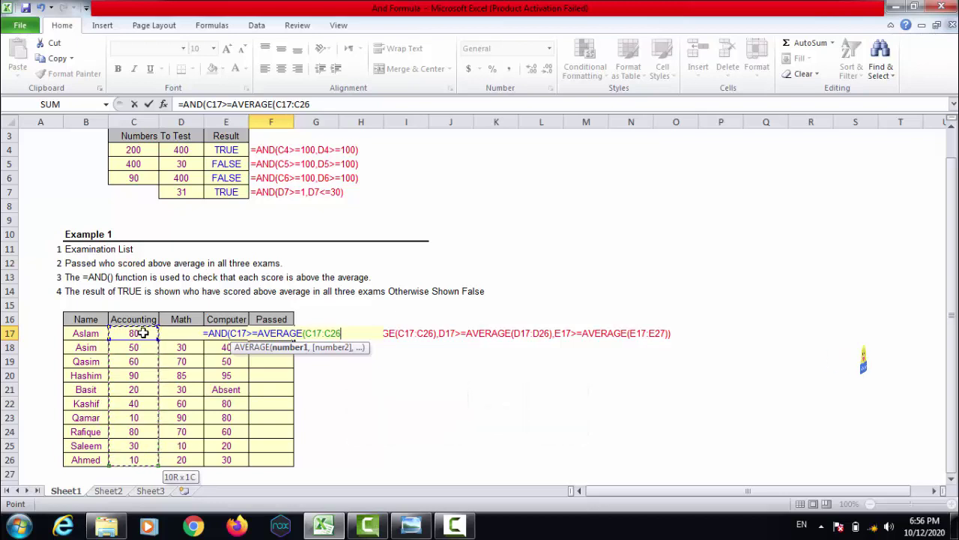
text())
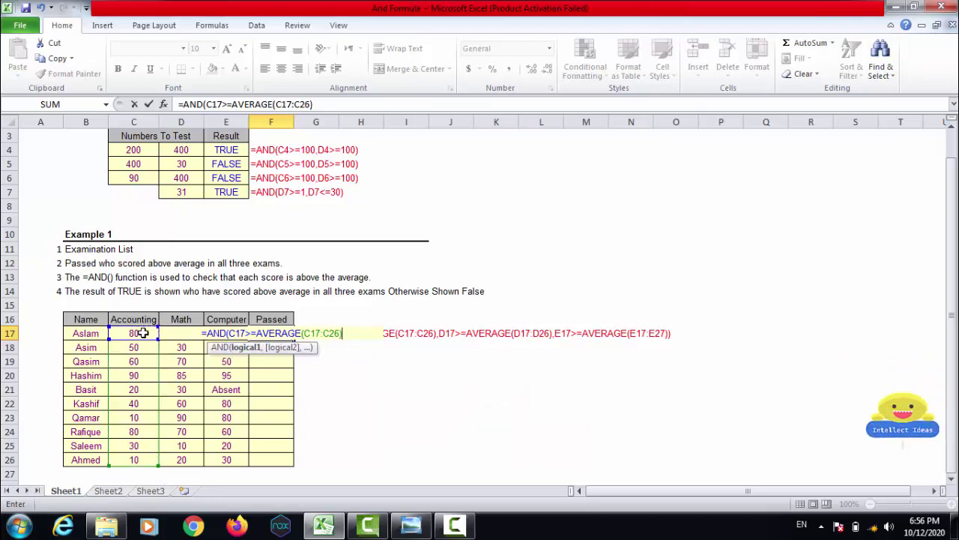
text(,)
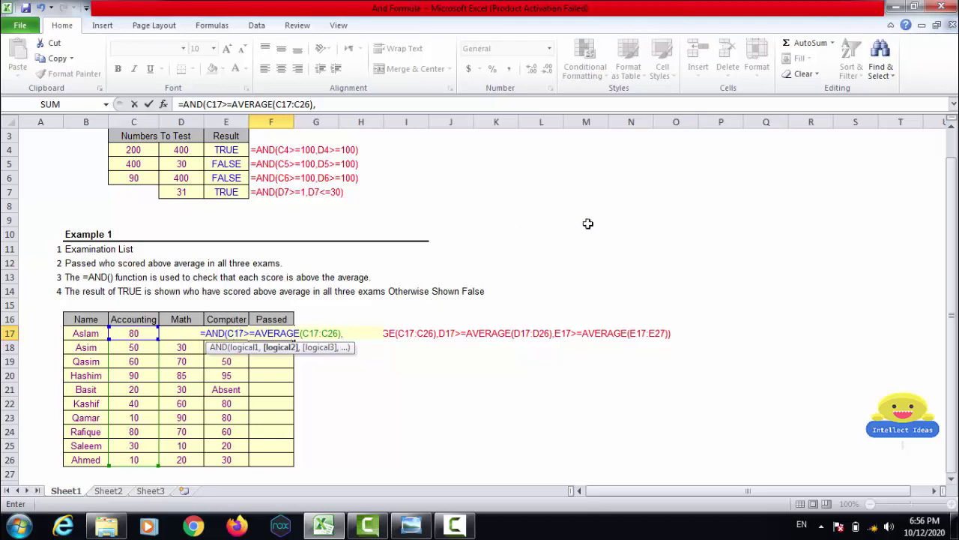
- Append the Math test d17>=AVERAGE(d17:d26 to F17's formula
text(d17)
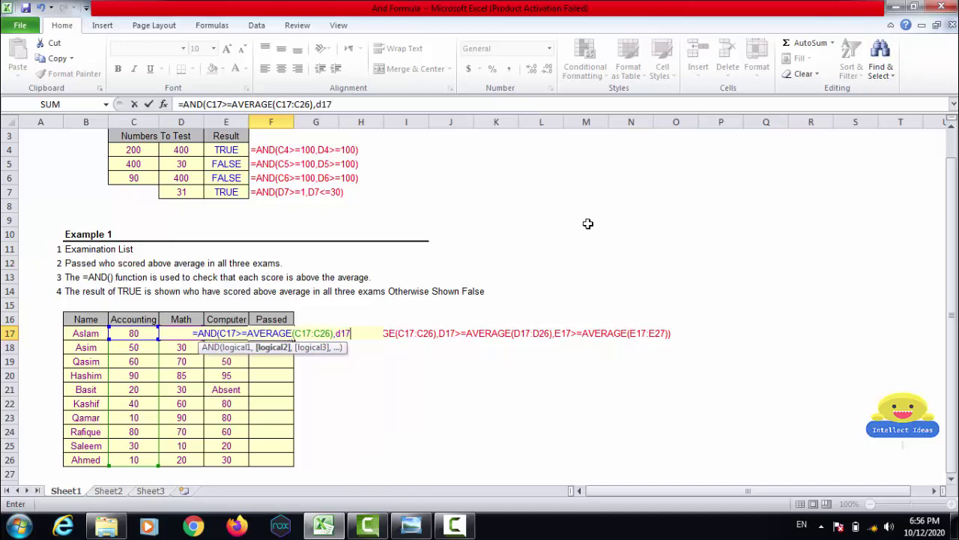
text(>=)
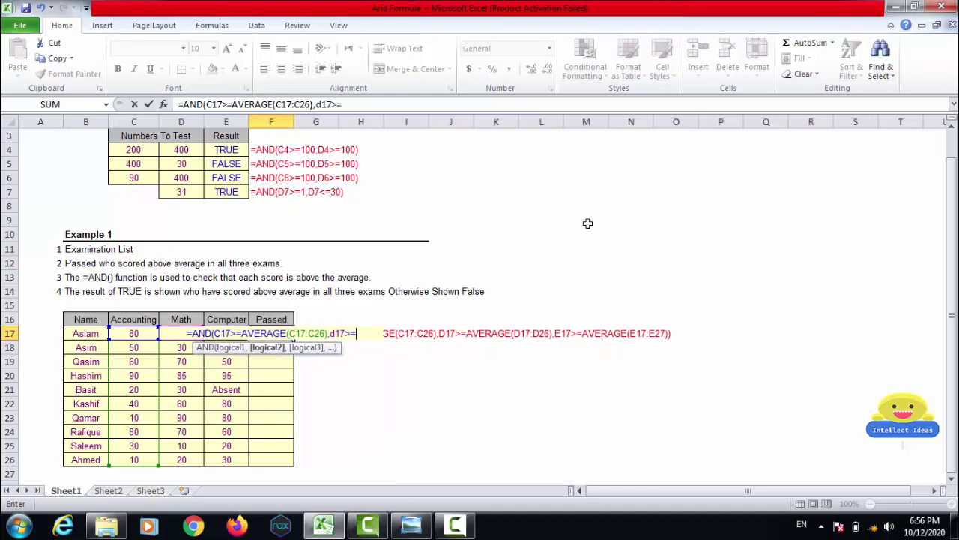
text(aver)
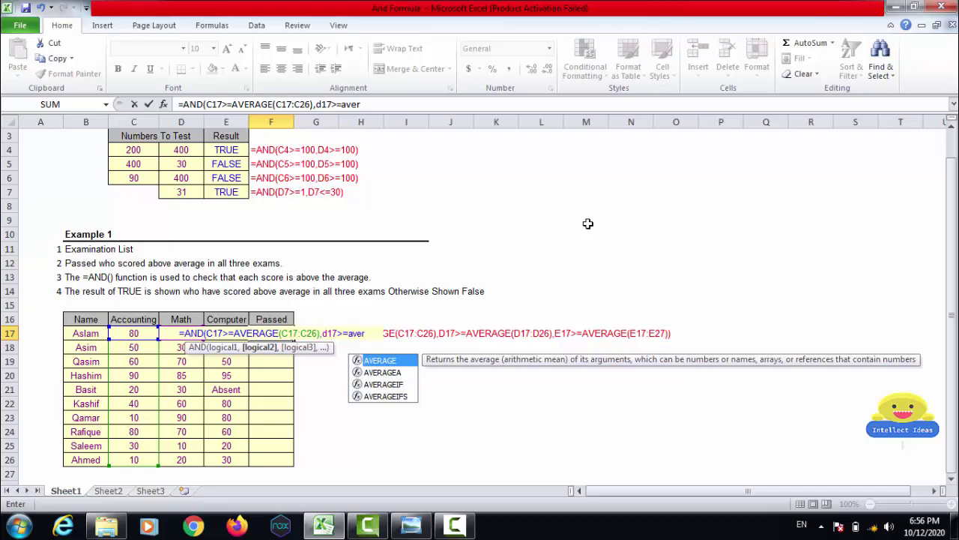
key(Tab)
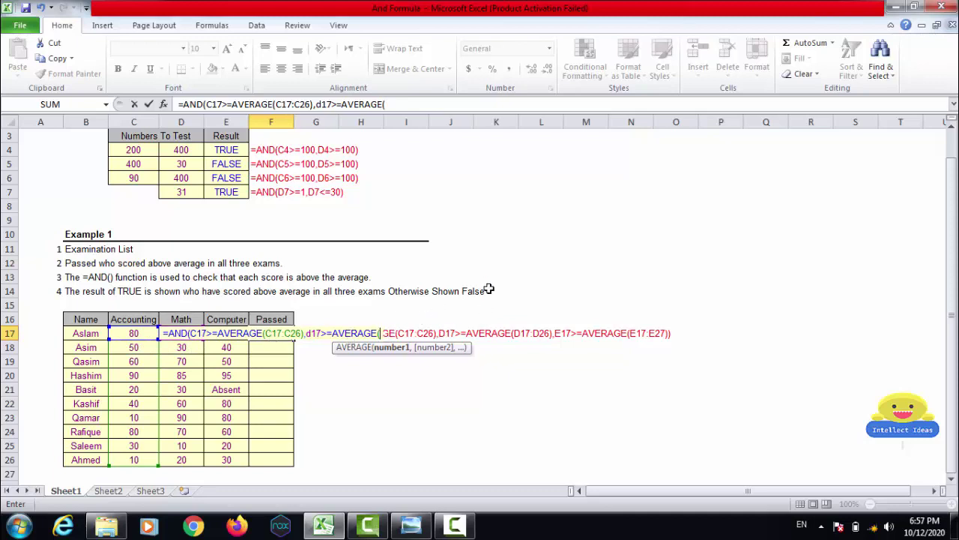
text(d)
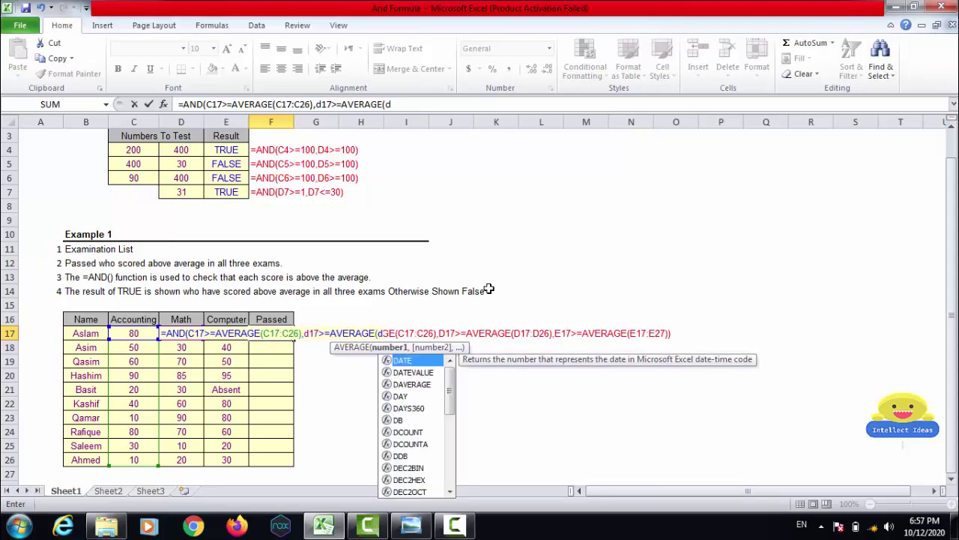
text(17)
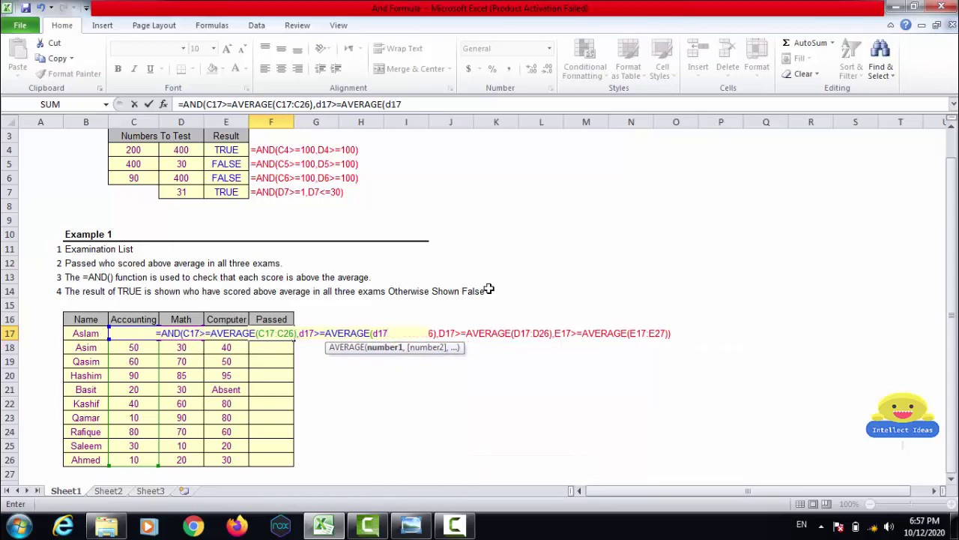
text(:)
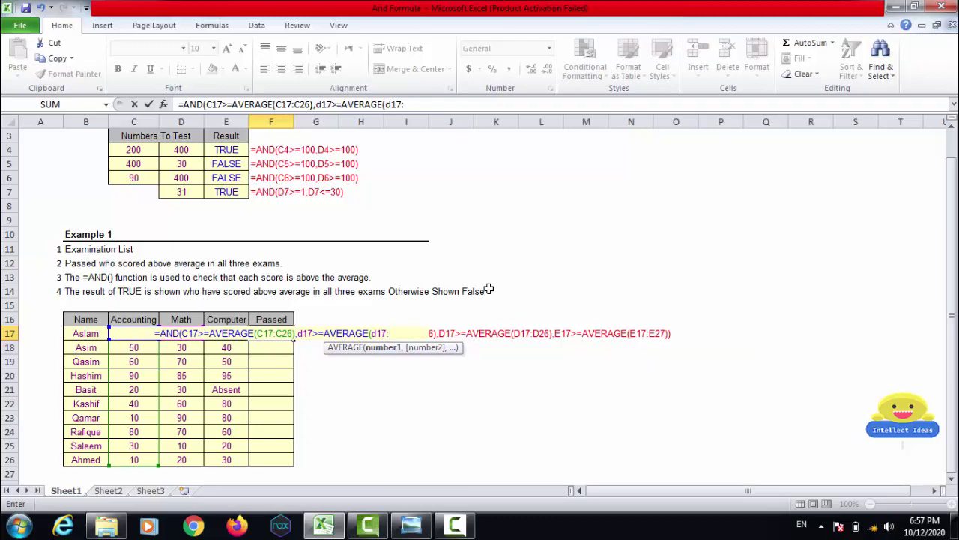
text(d2)
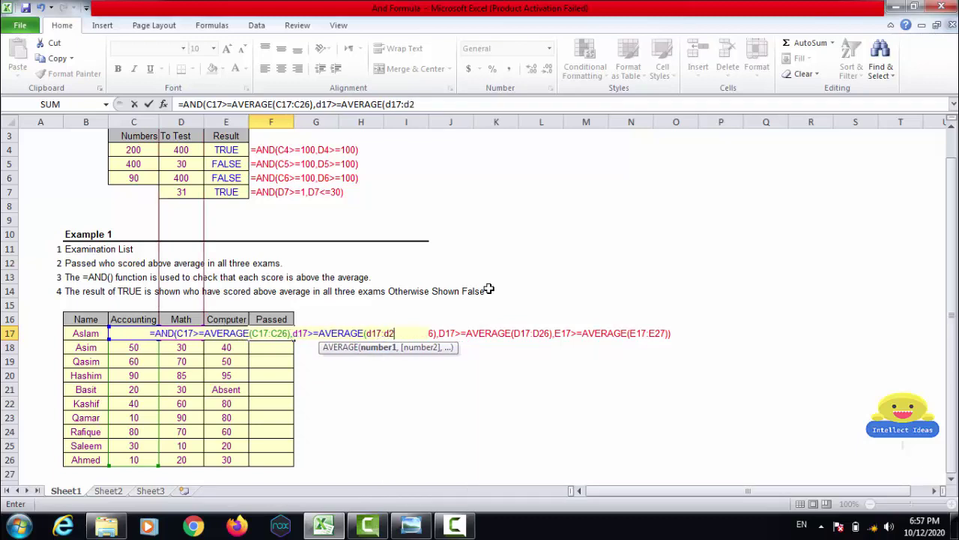
text(6)
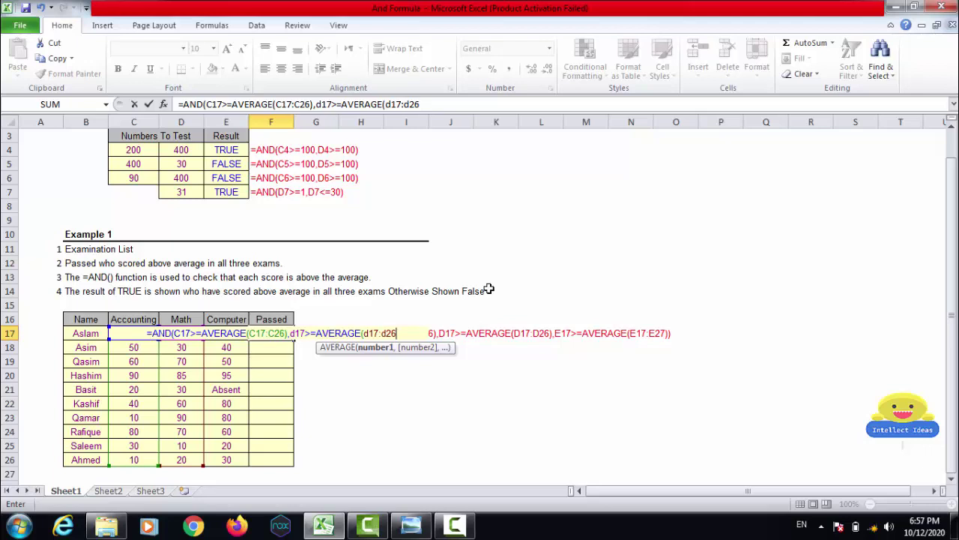
- Add the Computer test E17>=AVERAGE(E17:E27), close the AND, and enter it in F17
text(),)
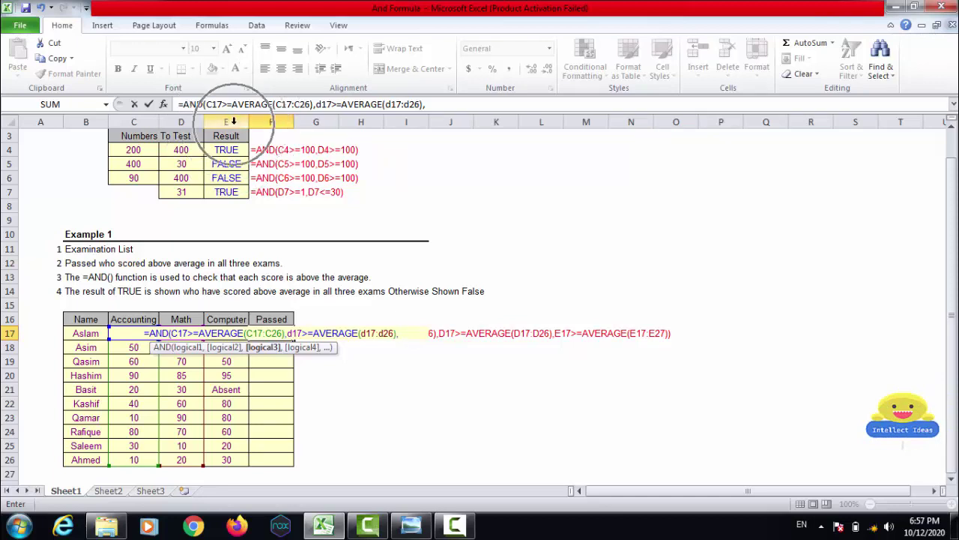
text(e)
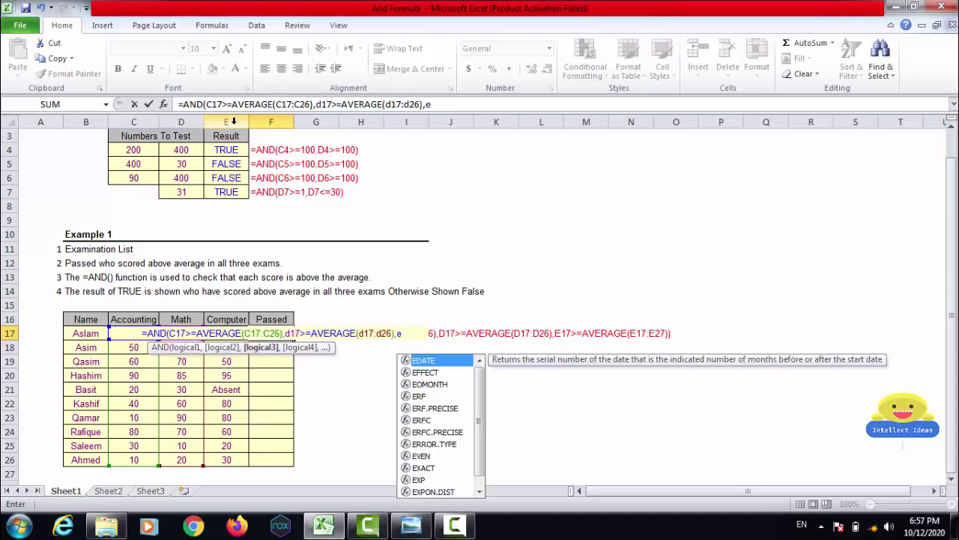
text(17)
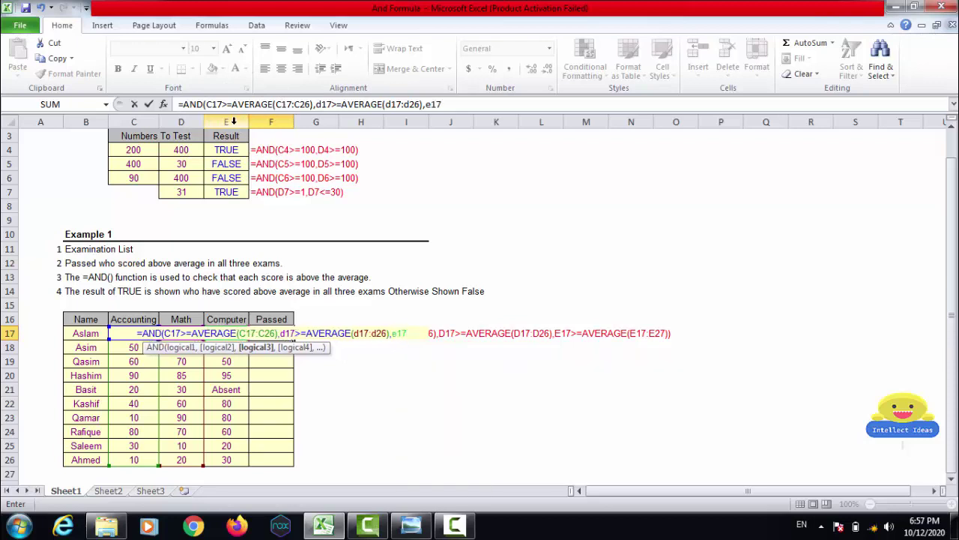
text(>=)
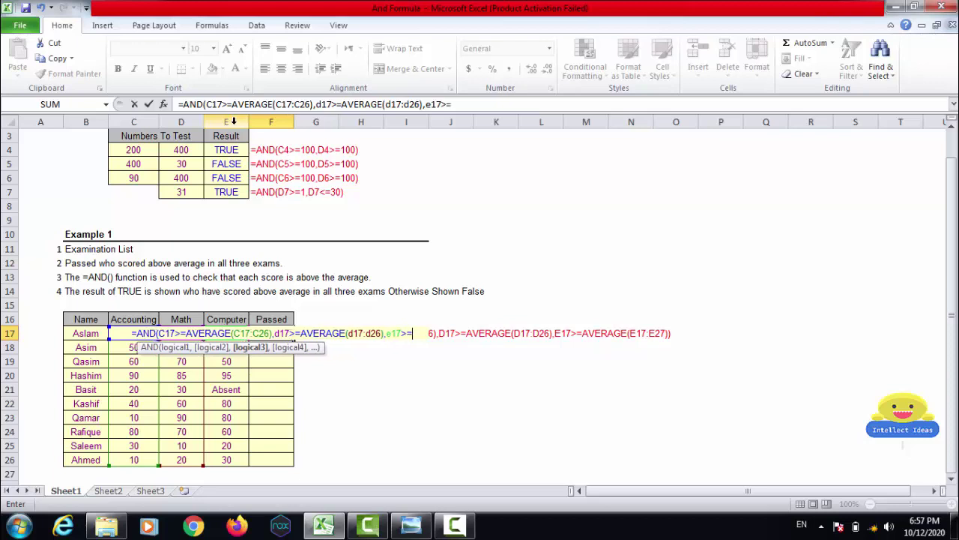
text(aver)
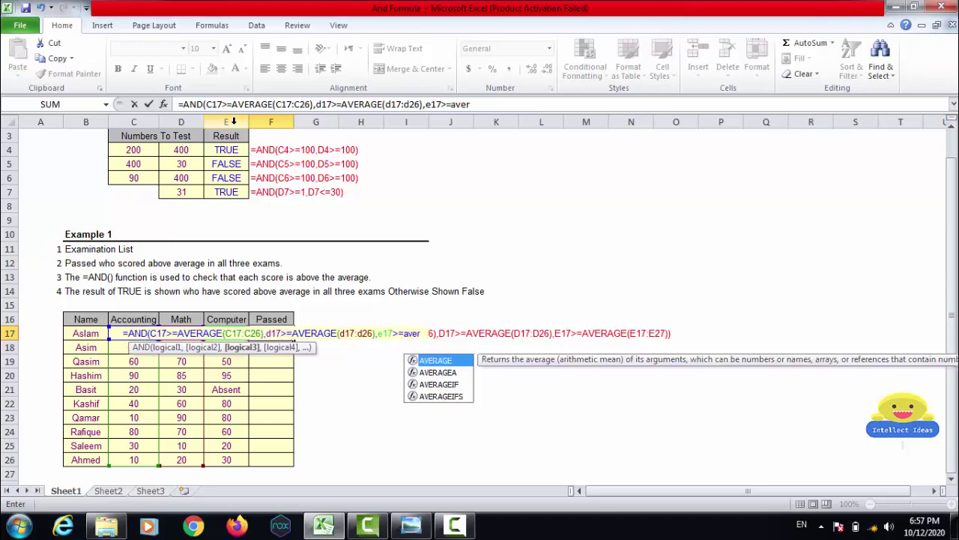
key(Tab)
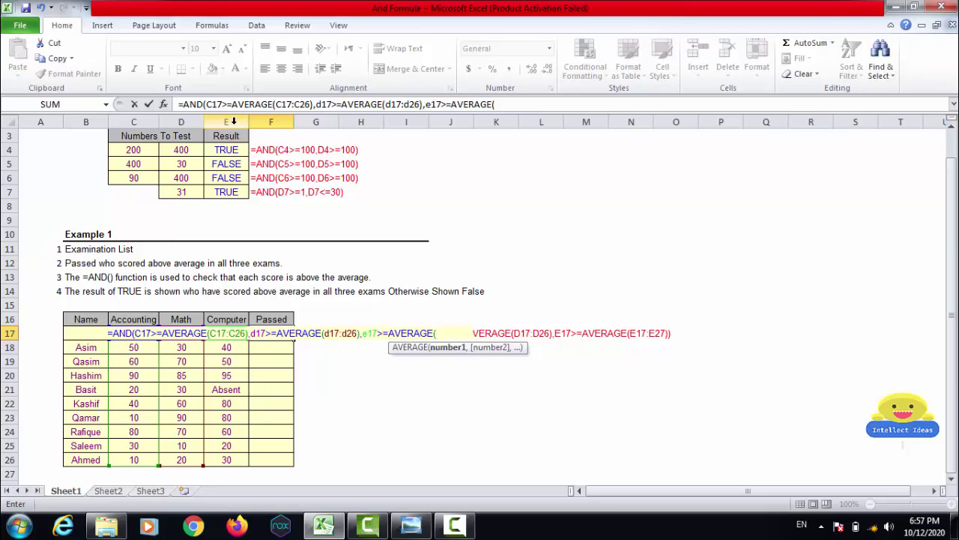
text(e17:)
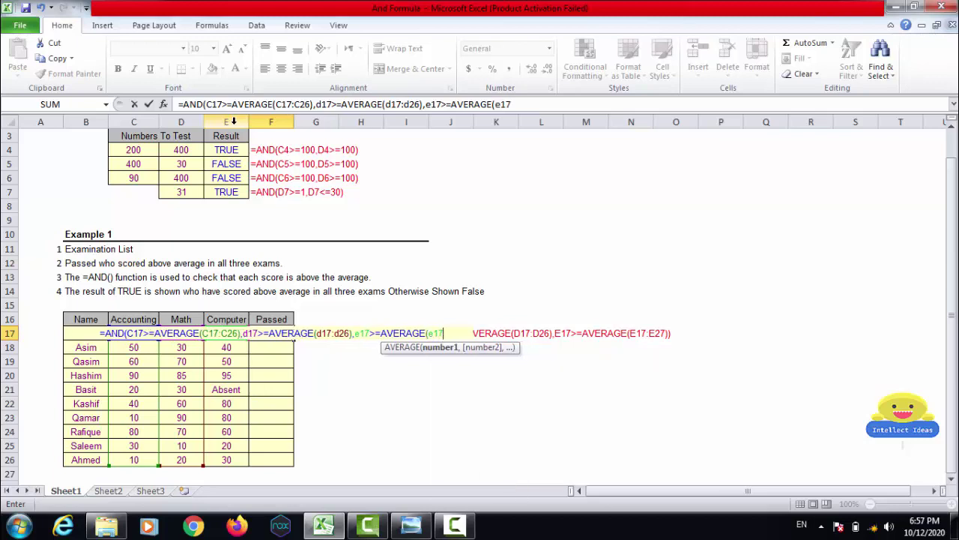
text(e)
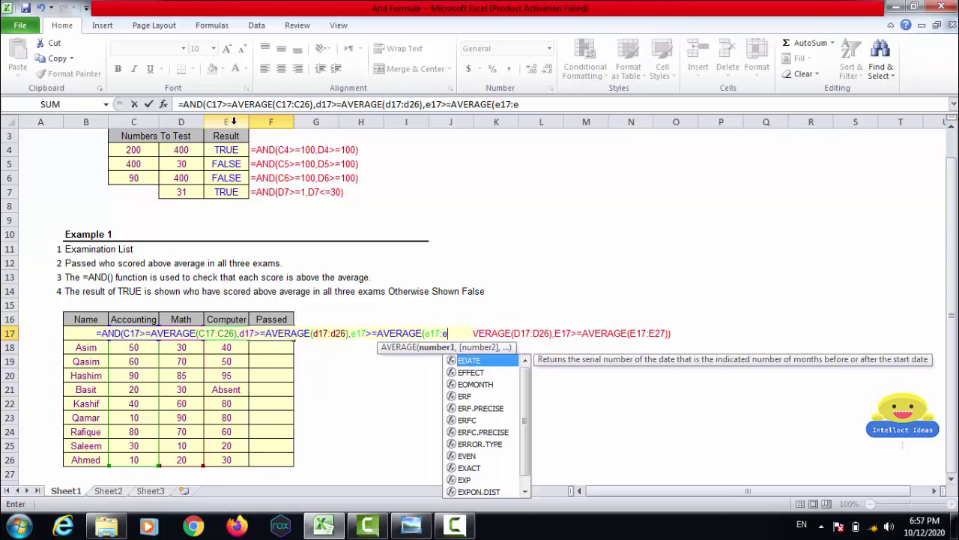
text(27)
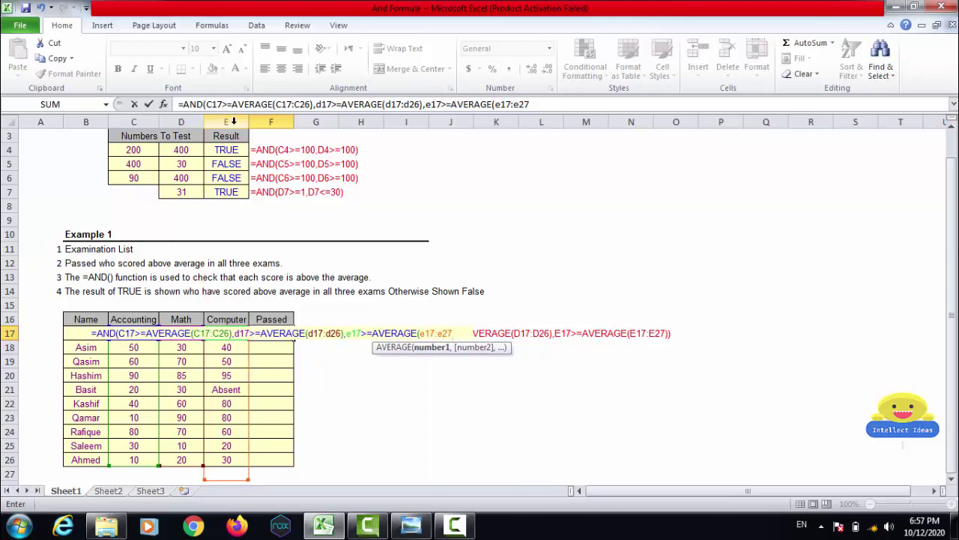
text())
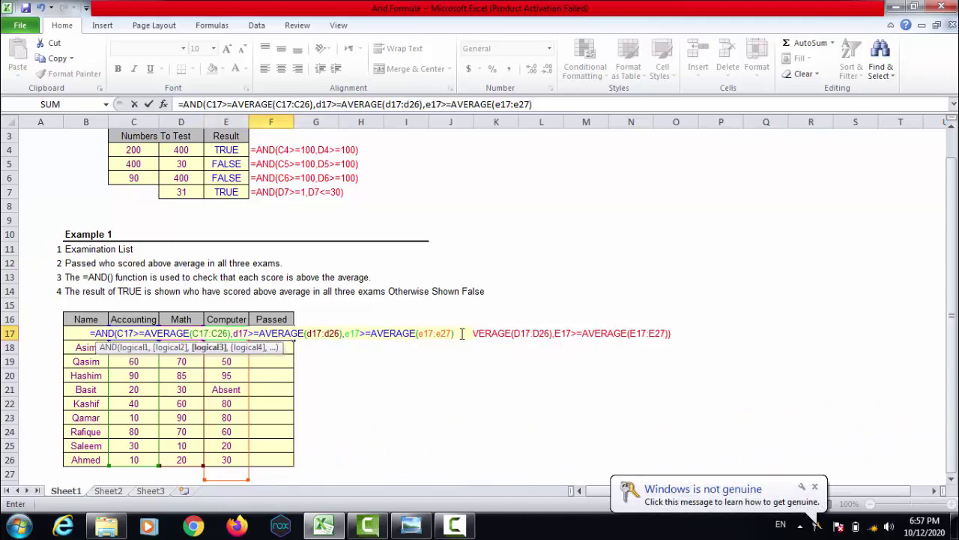
text())
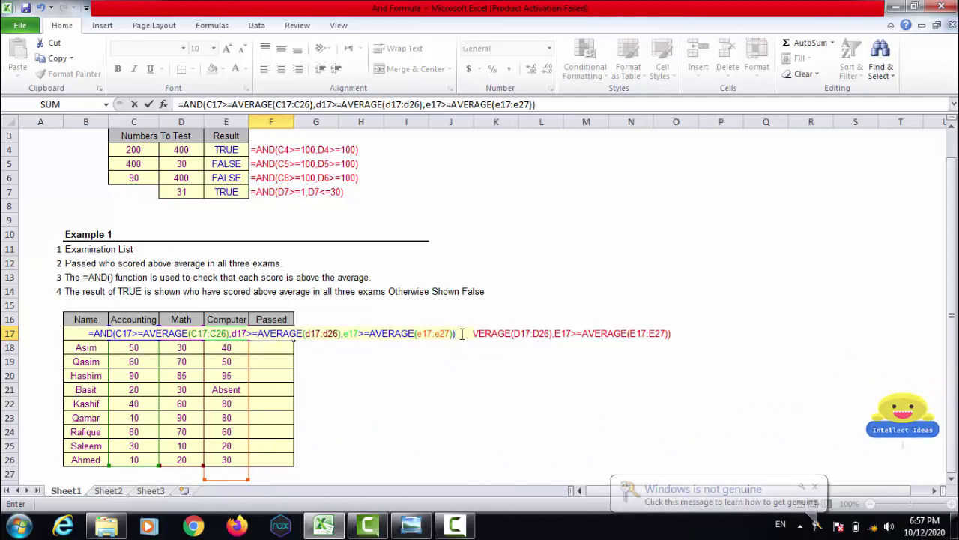
key(Return)
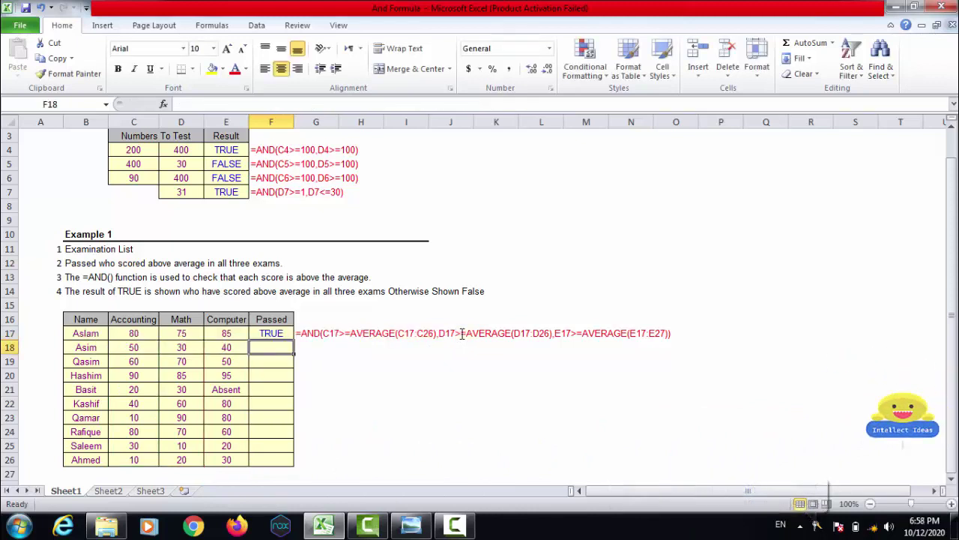
- Copy F17's Passed formula into F18 and open it to inspect the shifted ranges
key(Up)
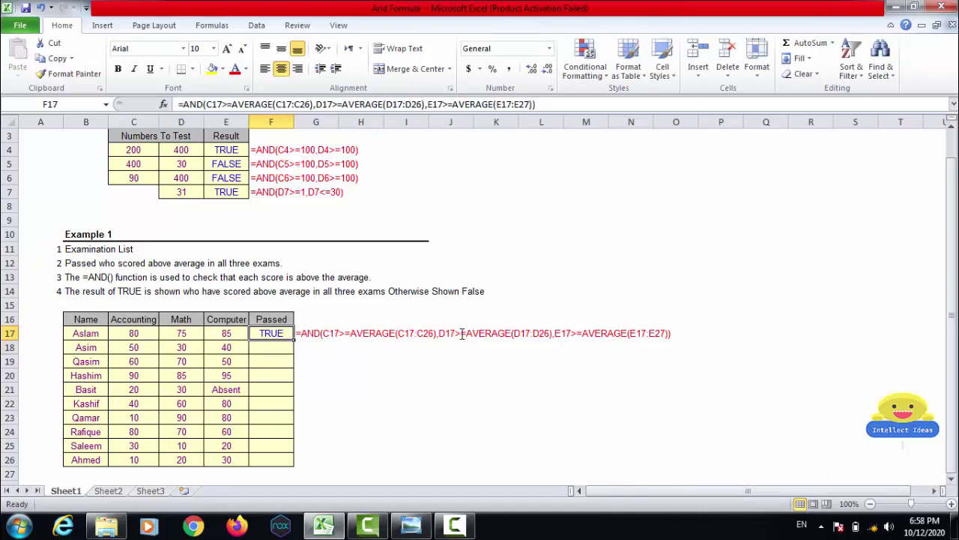
key(ctrl+c)
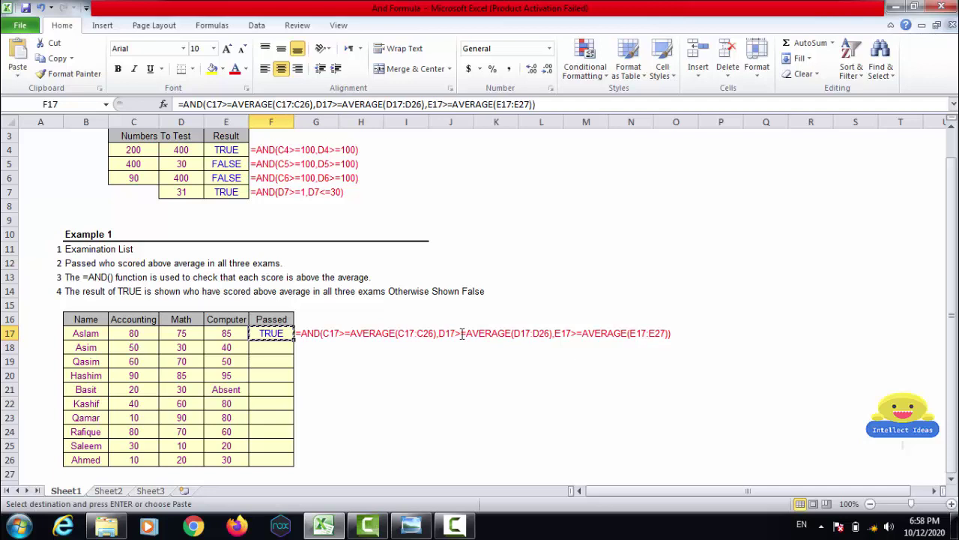
key(Down)
key(Return)
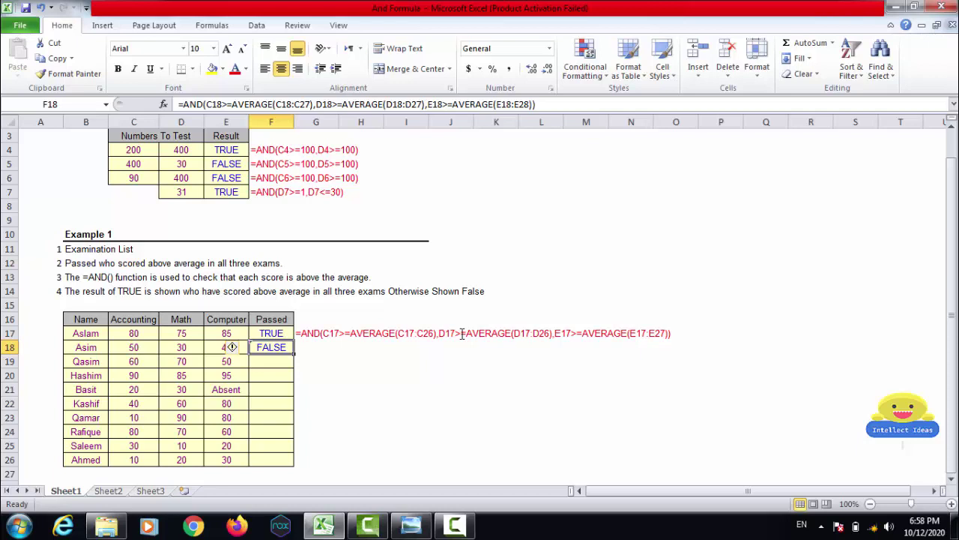
key(F2)
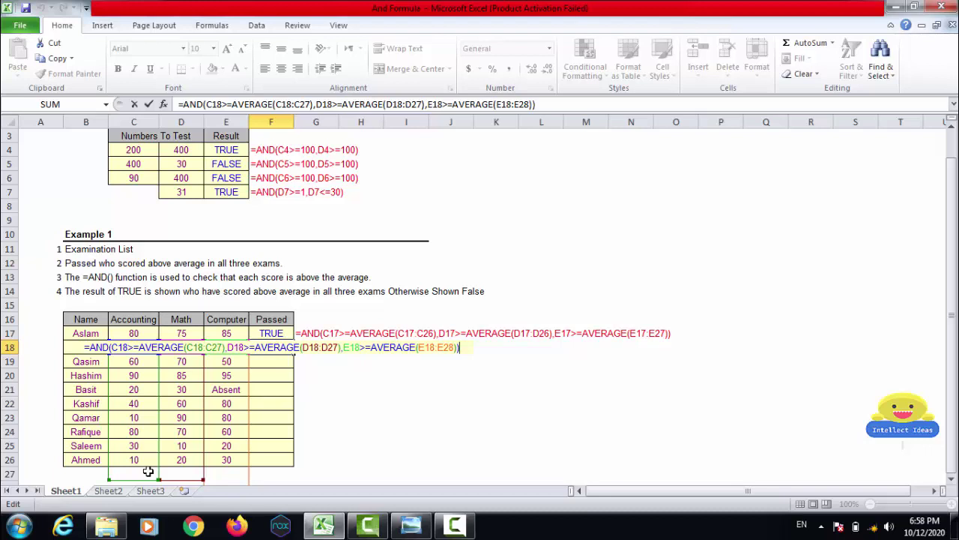
- Change F18's Accounting range to C17:C26, view the FALSE result, then clear F18
key(Left)
key(Left)
key(Left)
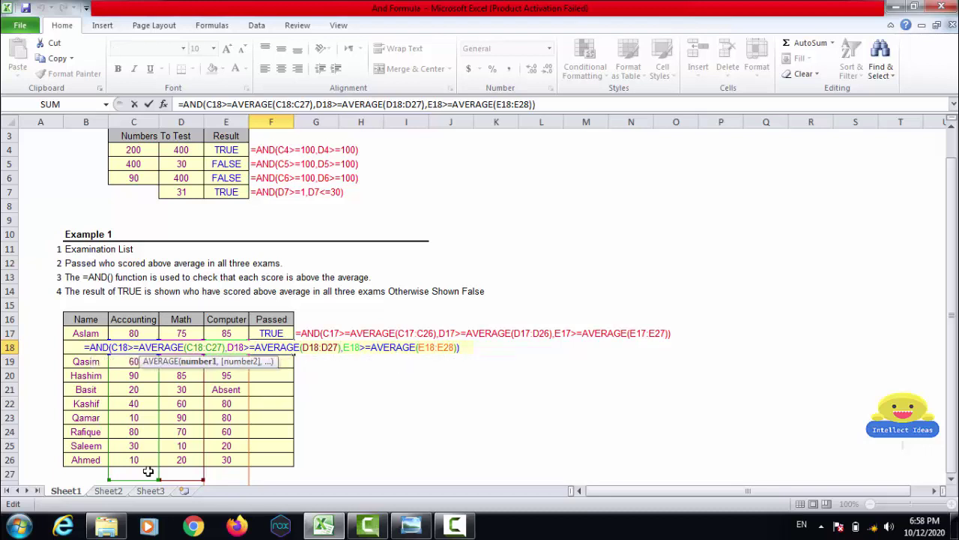
key(BackSpace)
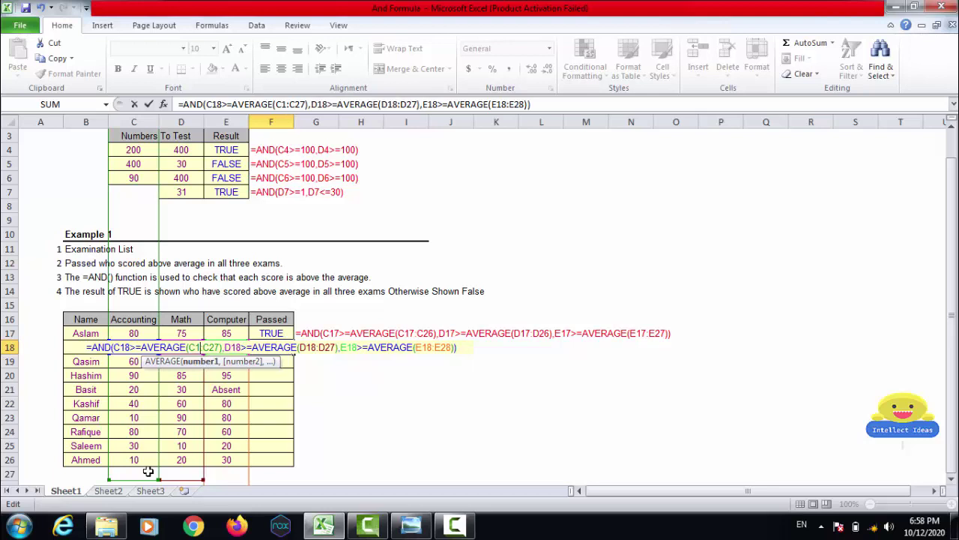
text(7)
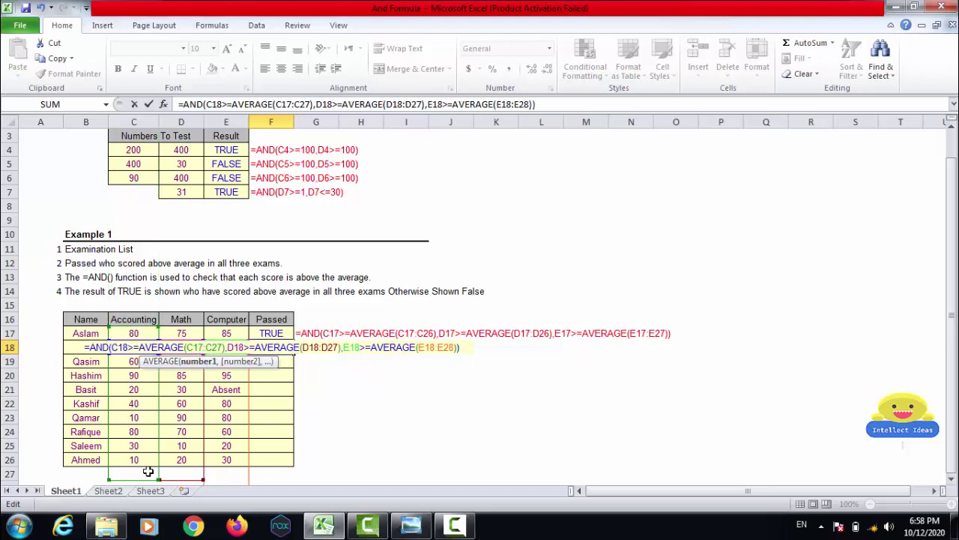
key(Right)
key(Right)
key(Right)
key(BackSpace)
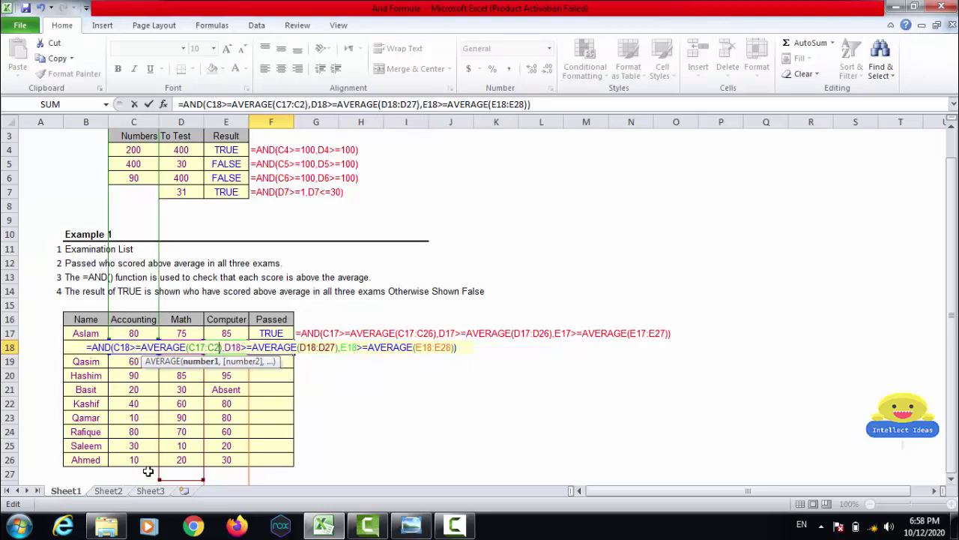
text(6)
key(Right)
key(Right)
key(Right)
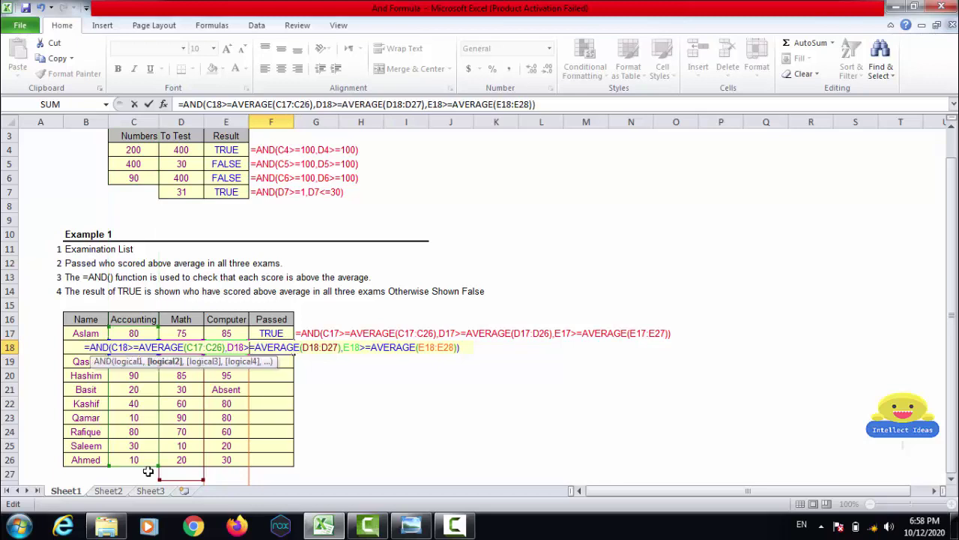
key(Left)
key(Left)
key(Left)
key(Left)
key(Left)
key(Left)
key(Left)
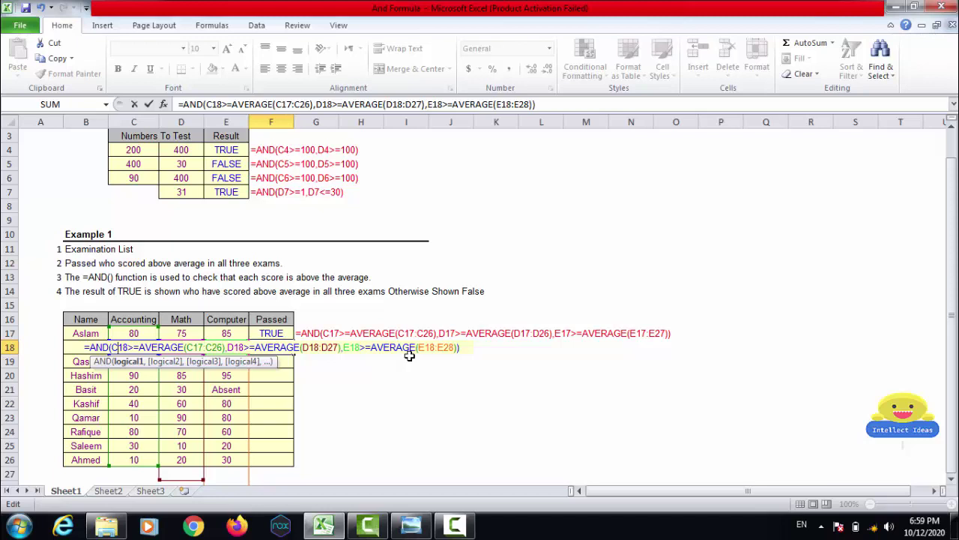
key(ctrl+Return)
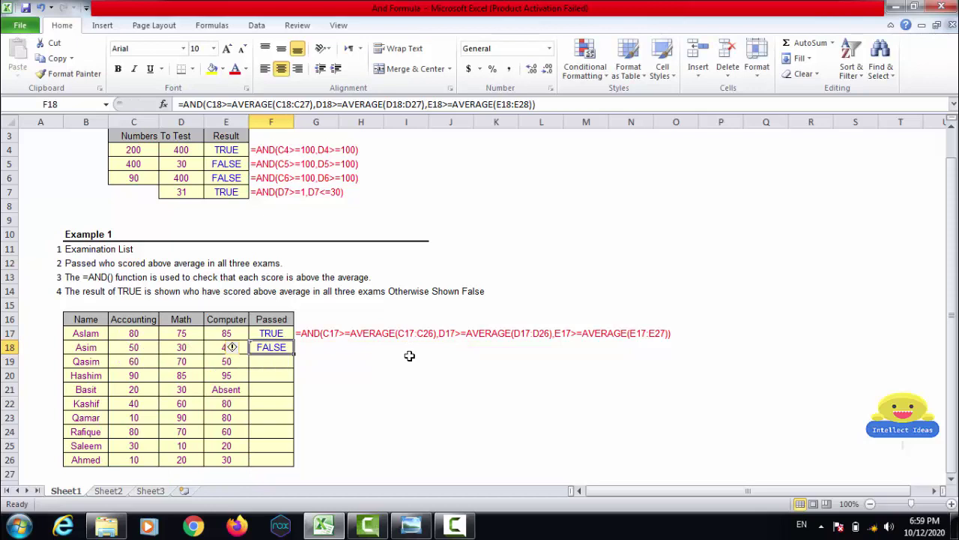
key(Delete)
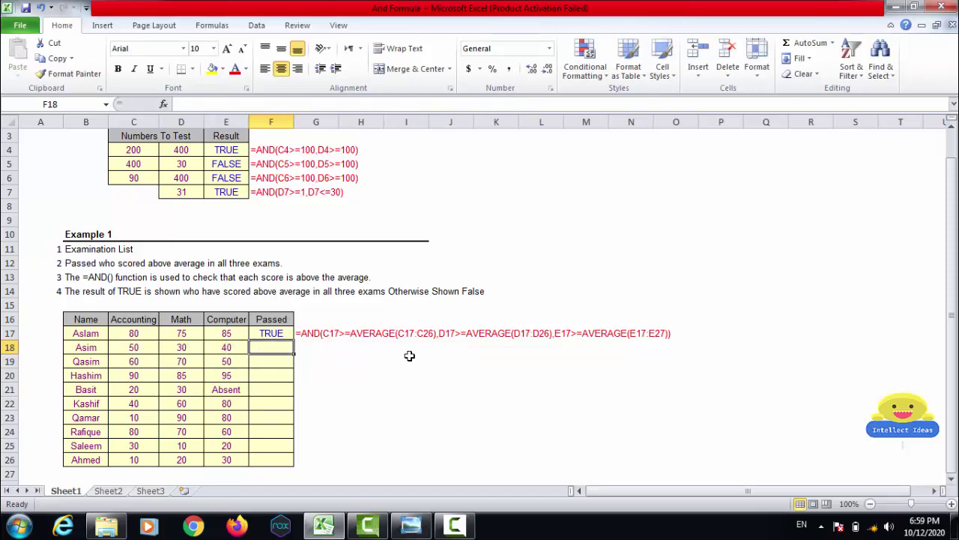
- Lock F17's Computer average range with F4 as $E$17:$E$27
key(Up)
key(F2)
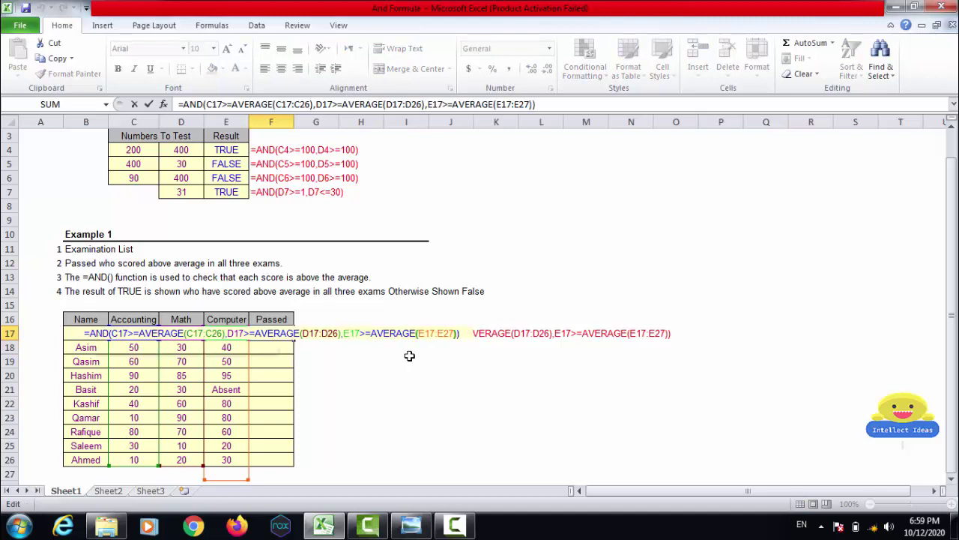
key(Left)
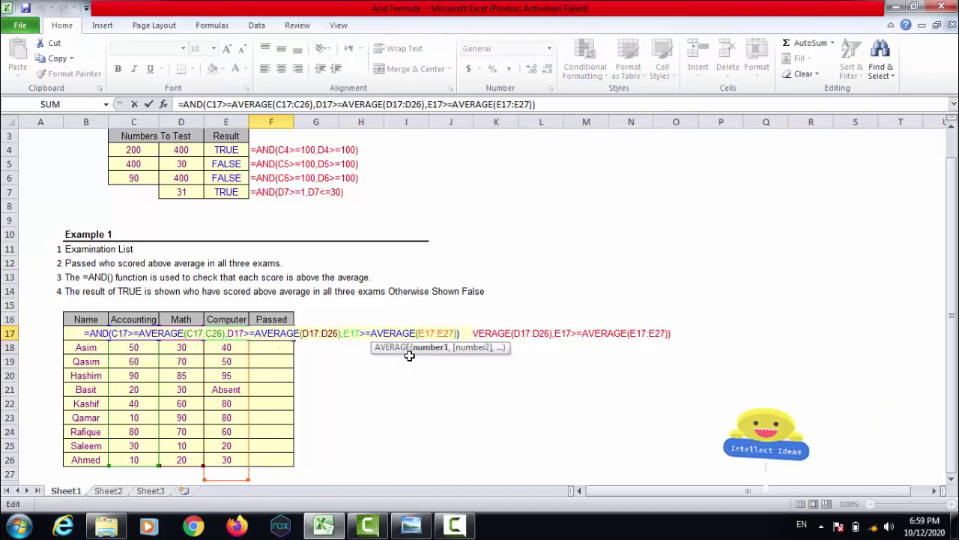
key(shift+Left)
key(shift+Left)
key(shift+Left)
key(Right)
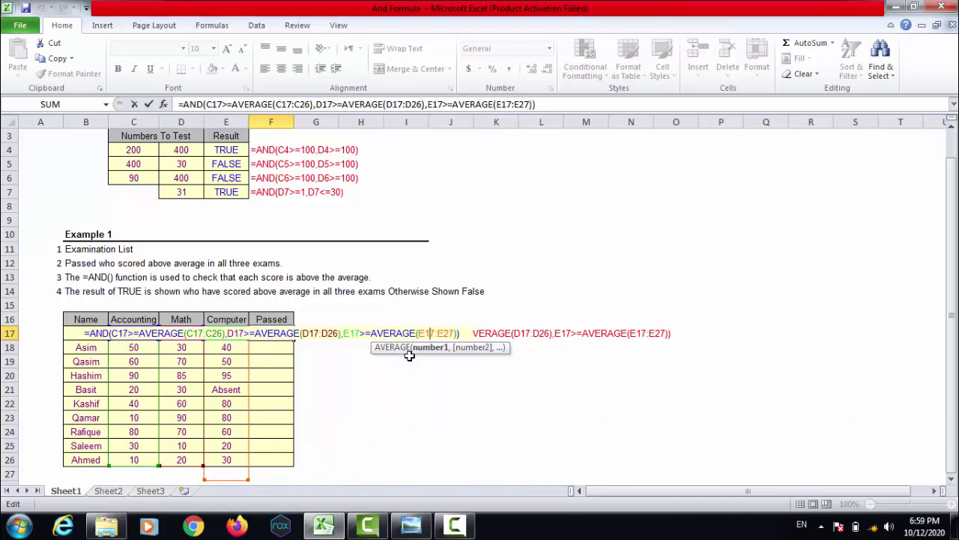
key(shift+Left)
key(shift+Left)
key(shift+Left)
key(shift+Left)
key(shift+Left)
key(shift+Left)
key(shift+Left)
key(F4)
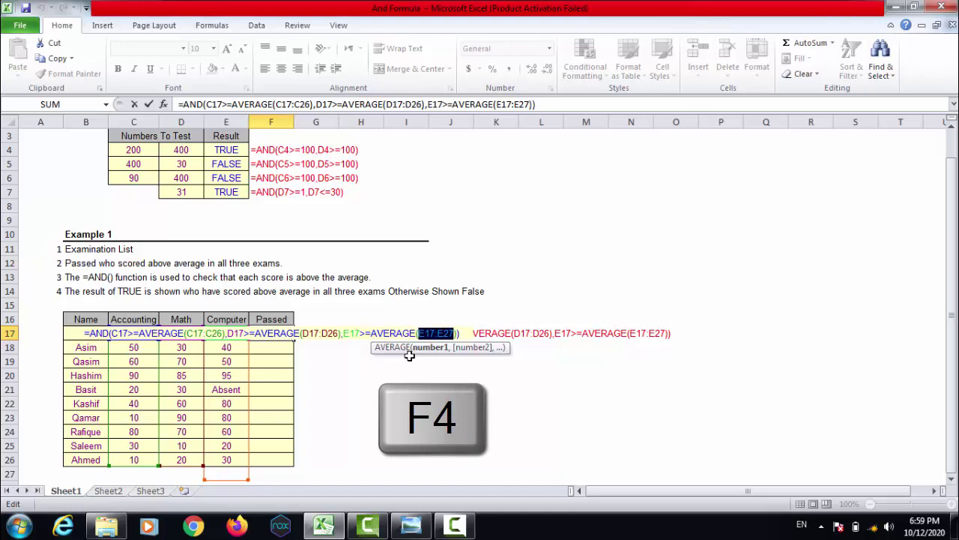
key(F4)
- Lock the Math and Accounting ranges as $D$17:$D$26 and $C$17:$C$26
key(Left)
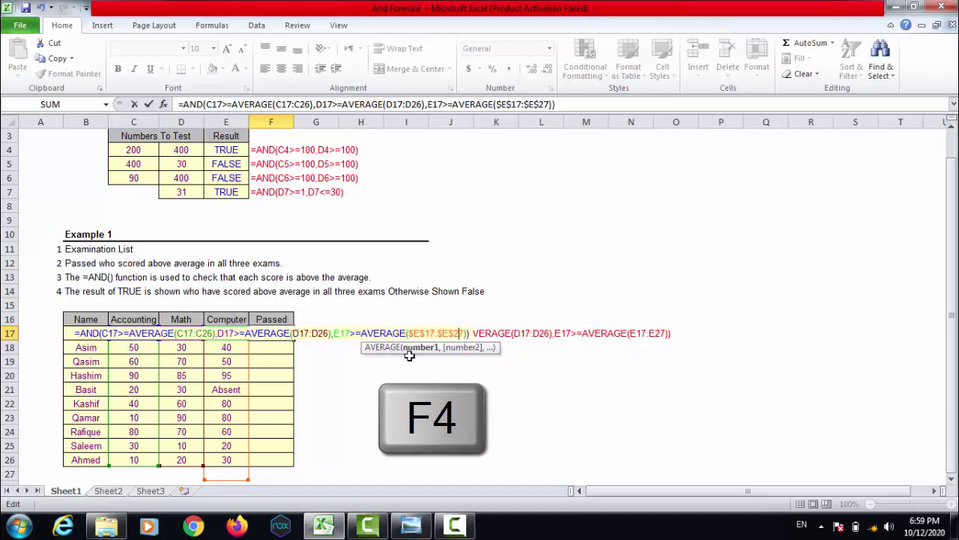
key(Left)
key(Left)
key(Left)
key(Left)
key(Left)
key(Left)
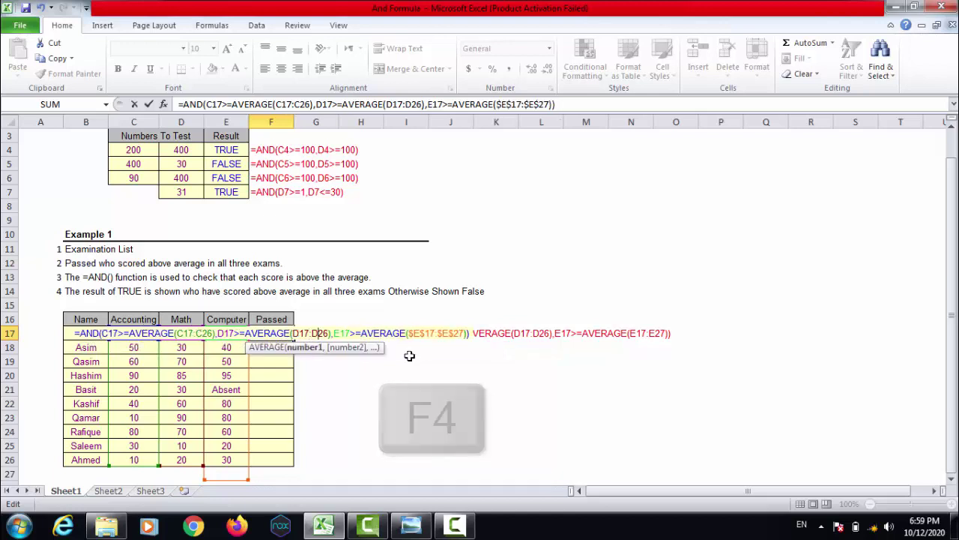
key(Right)
key(Right)
key(Right)
key(shift+Left)
key(shift+Left)
key(shift+Left)
key(shift+Left)
key(shift+Left)
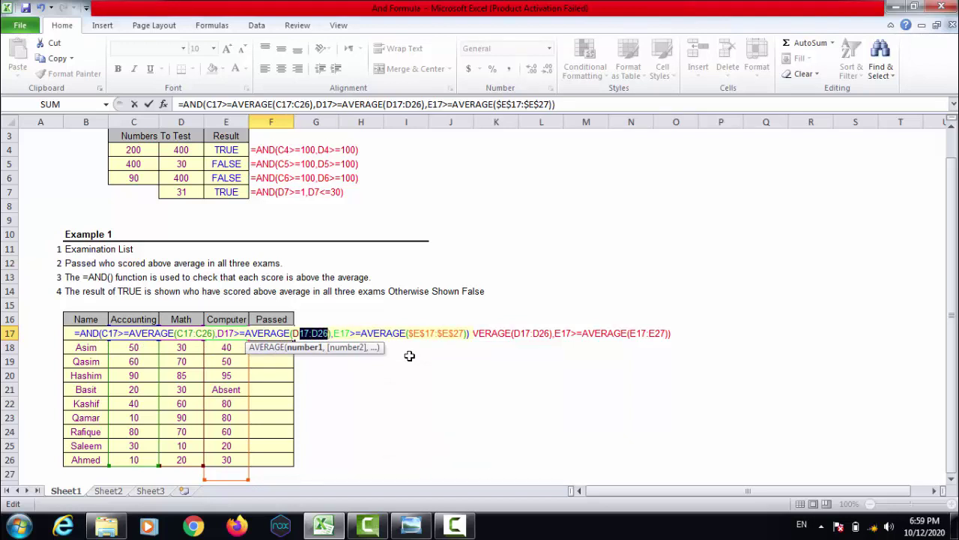
key(shift+Left)
key(shift+Left)
key(F4)
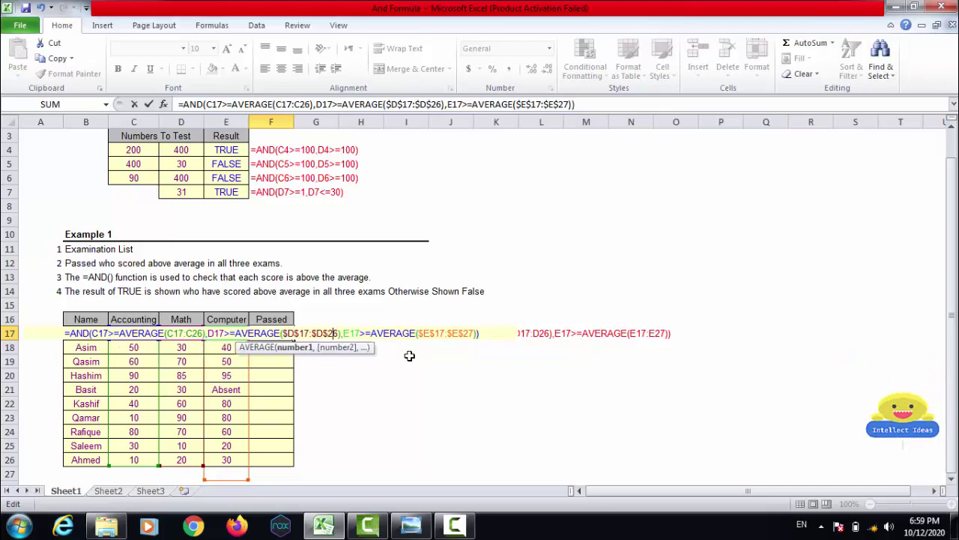
key(Left)
key(Left)
key(Left)
key(Left)
key(Left)
key(Left)
key(Left)
key(Left)
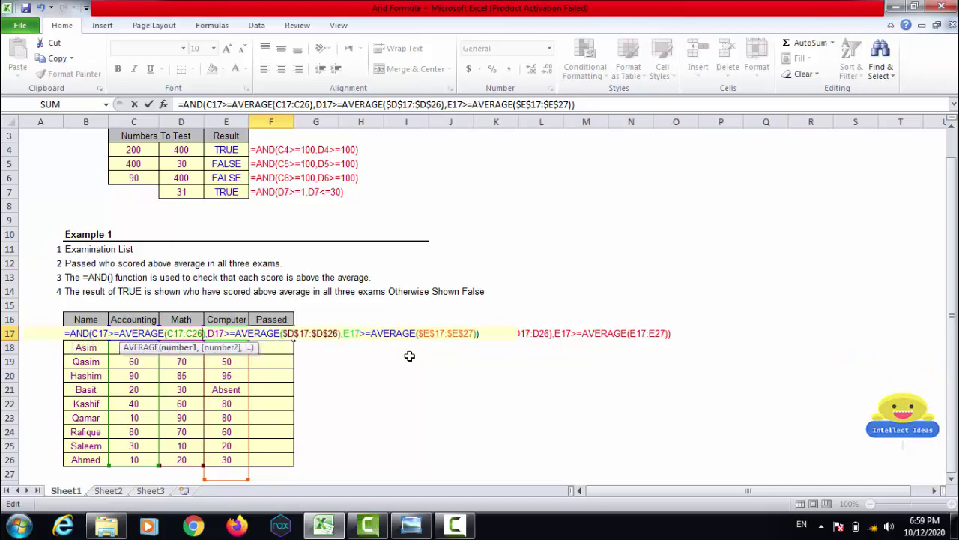
key(shift+Left)
key(shift+Left)
key(shift+Left)
key(shift+Left)
key(shift+Left)
key(shift+Left)
key(shift+Left)
key(F4)
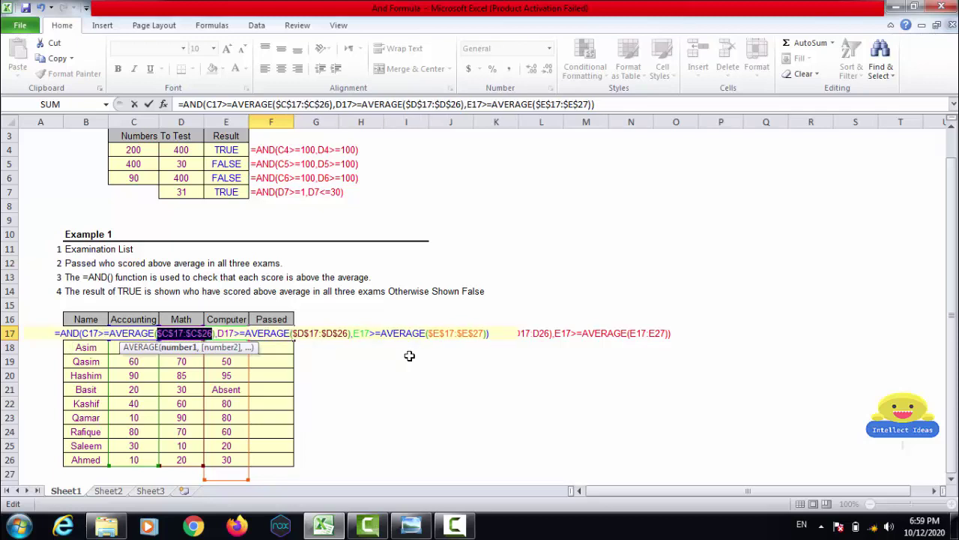
key(Return)
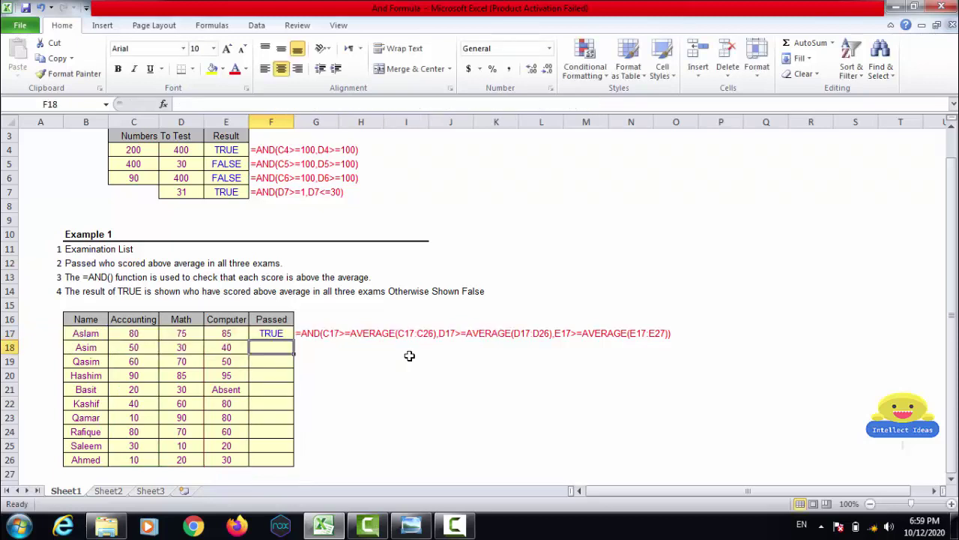
- Change the Computer range end from row 27 to row 26 and re-enter F17
key(Up)
key(F2)
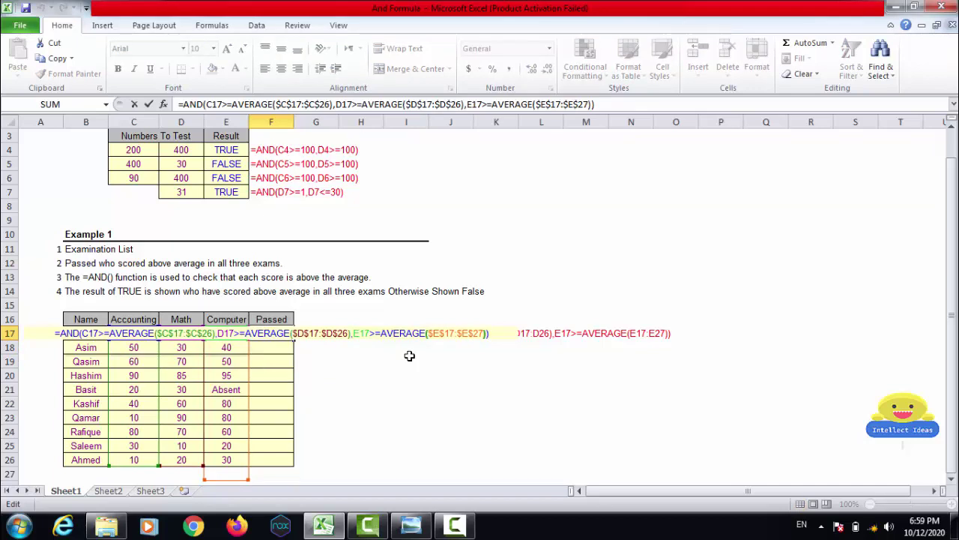
key(Left)
key(Left)
key(BackSpace)
text(6)
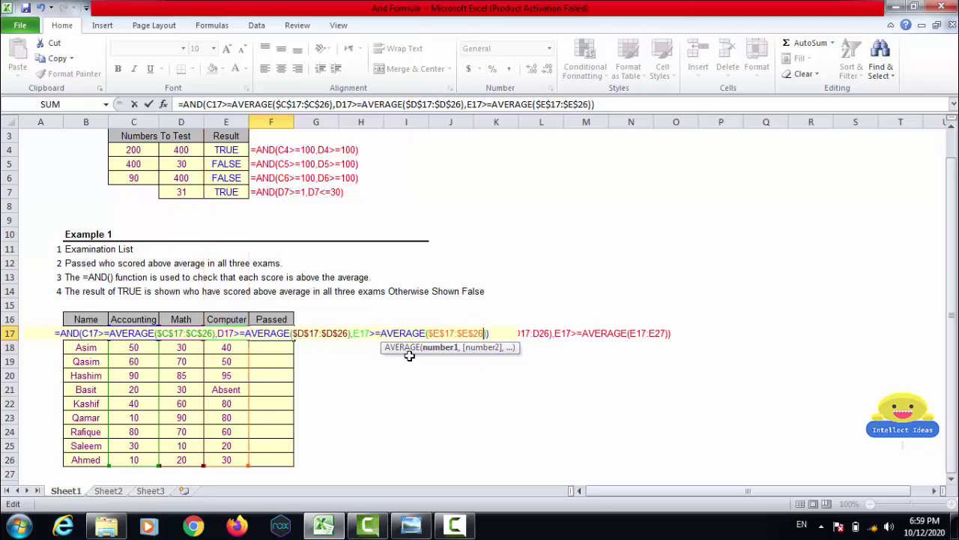
key(Return)
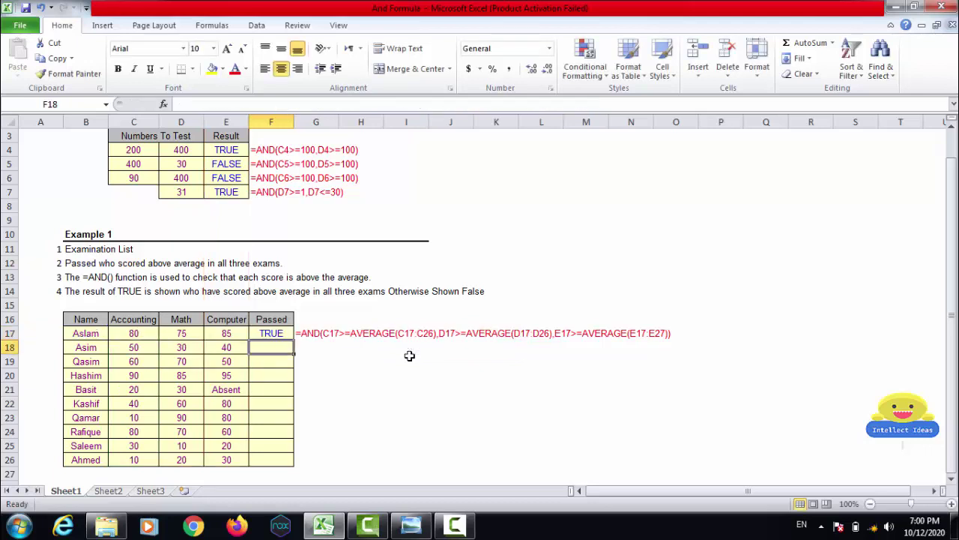
- Review F17's formula, copy it into F18, and check F18's copied locked ranges
key(Up)
key(F2)
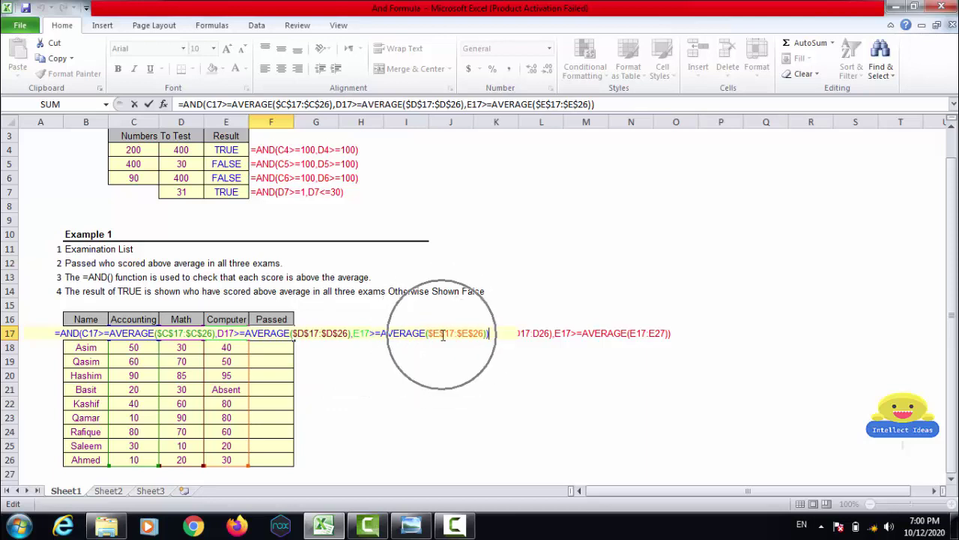
key(Return)
key(Up)
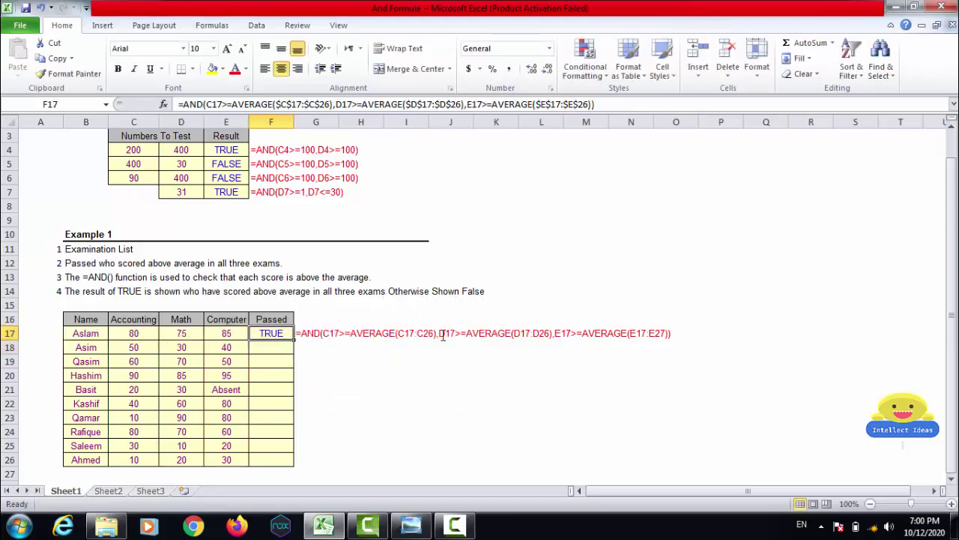
key(ctrl+c)
key(Down)
key(Return)
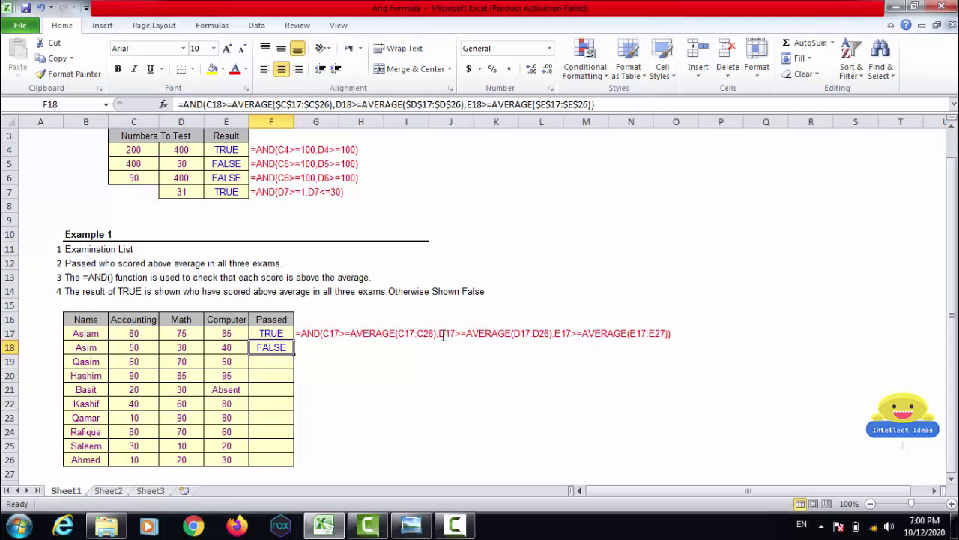
key(F2)
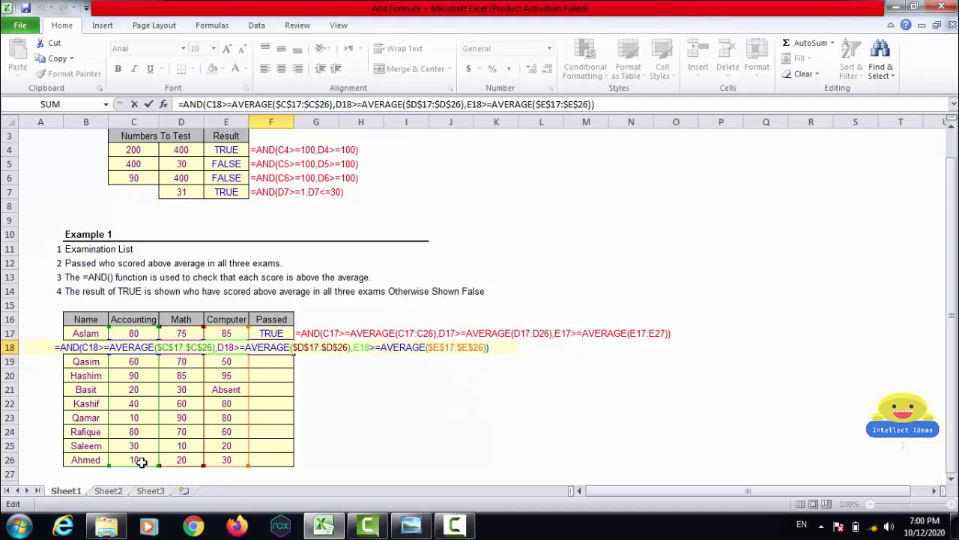
- Commit the row-18 Passed formula, which shows FALSE, and zoom the sheet to 140%
key(Return)
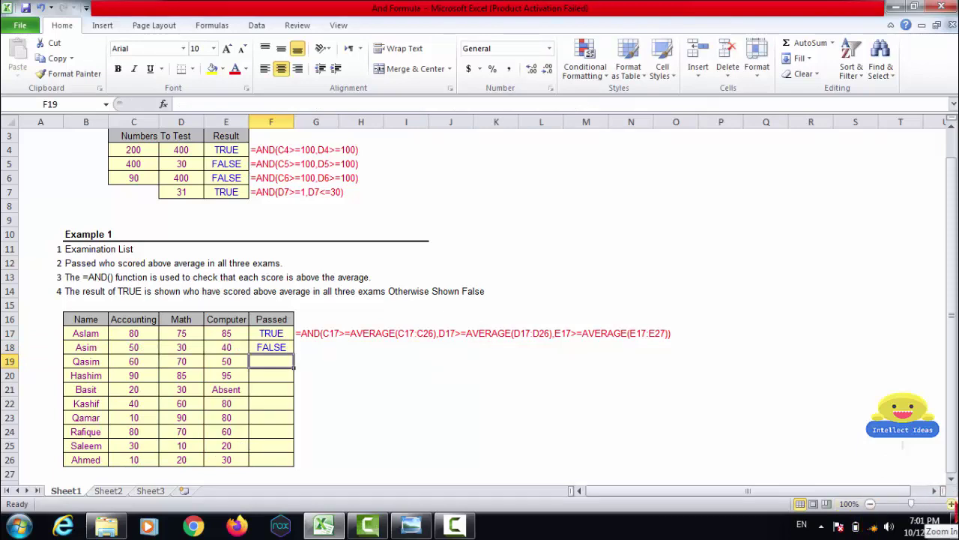
click(951, 503)
click(951, 504)
click(951, 503)
click(951, 504)
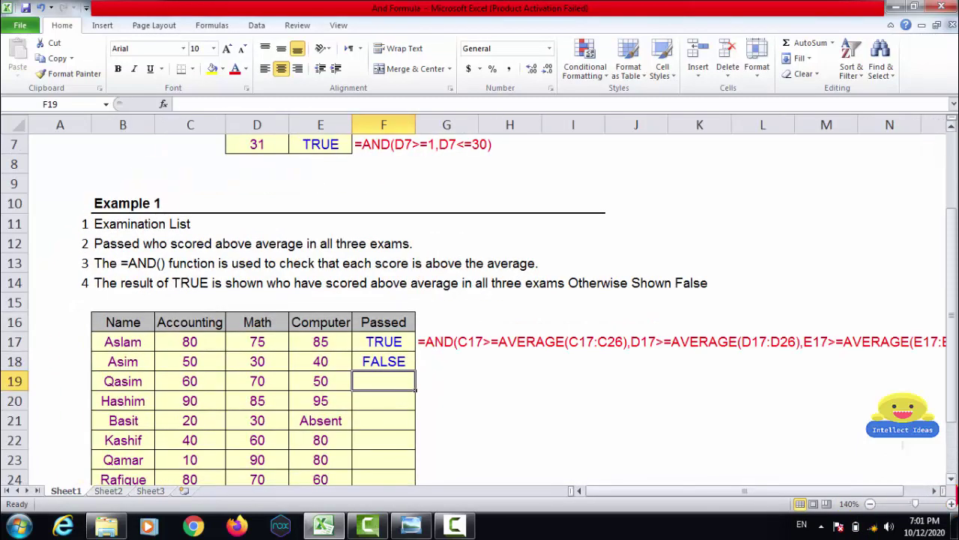
click(952, 479)
click(951, 480)
click(951, 479)
click(951, 479)
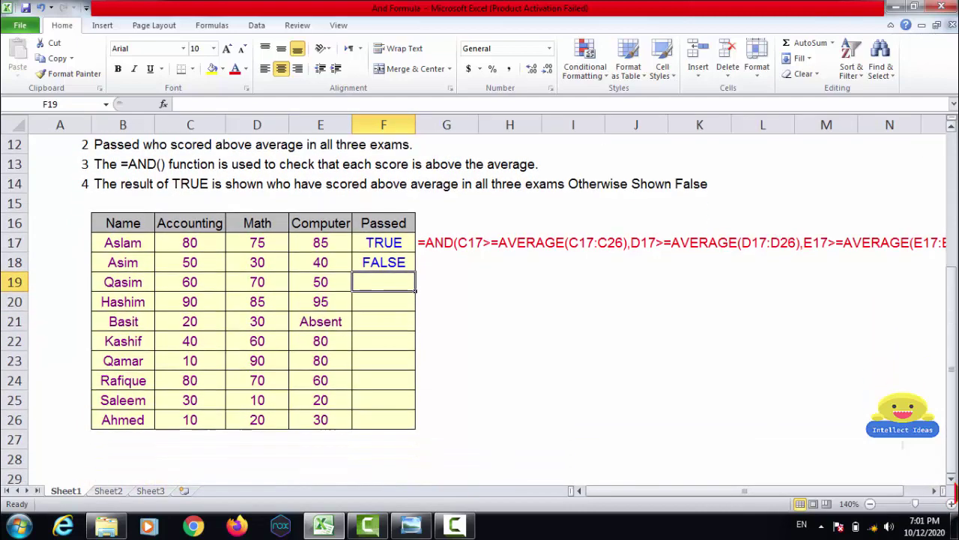
click(951, 479)
click(951, 479)
- Copy the F18 Passed formula and begin selecting the cells below it as the paste target
key(Up)
key(Up)
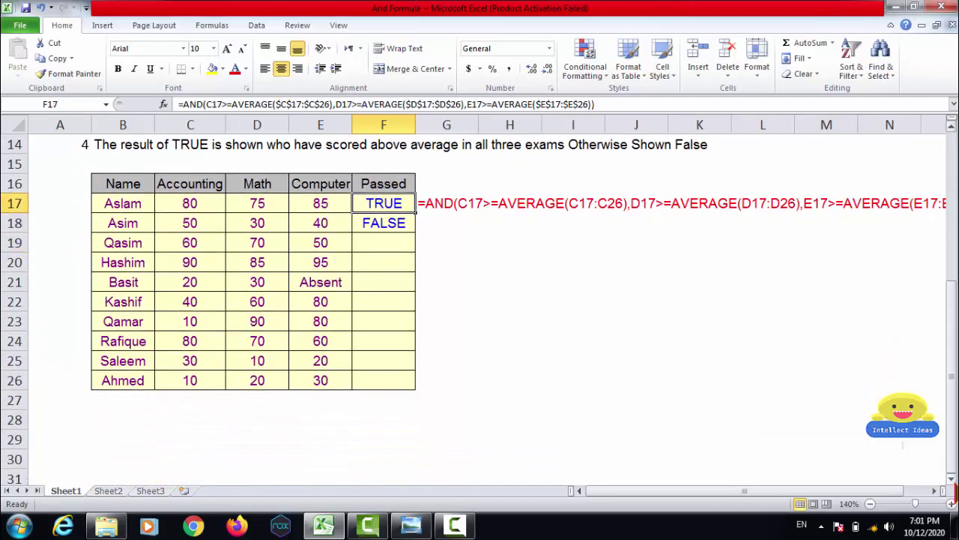
key(Down)
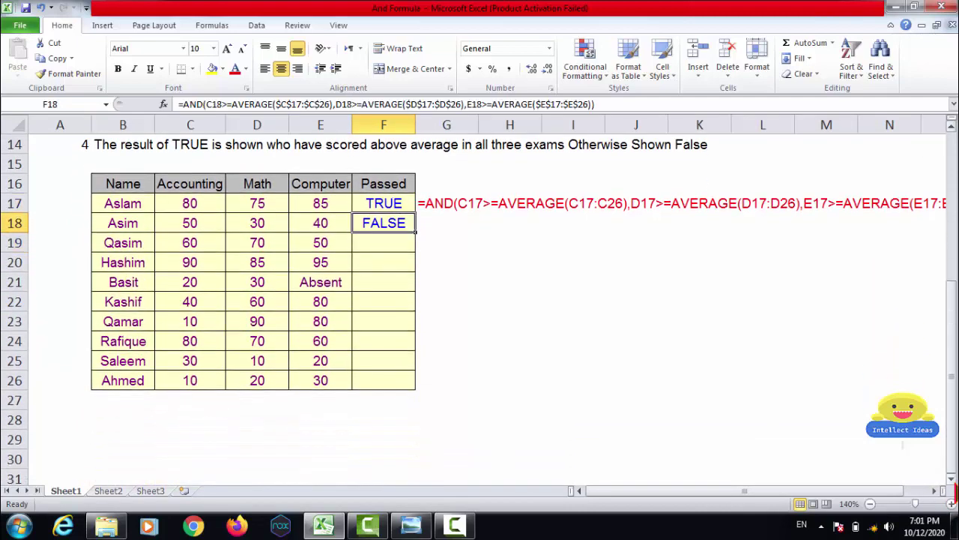
key(ctrl+c)
key(Down)
key(shift+Down)
key(shift+Down)
- Paste the AND formula into F19:F26 and step through the new Passed results
key(shift+Down)
key(shift+Down)
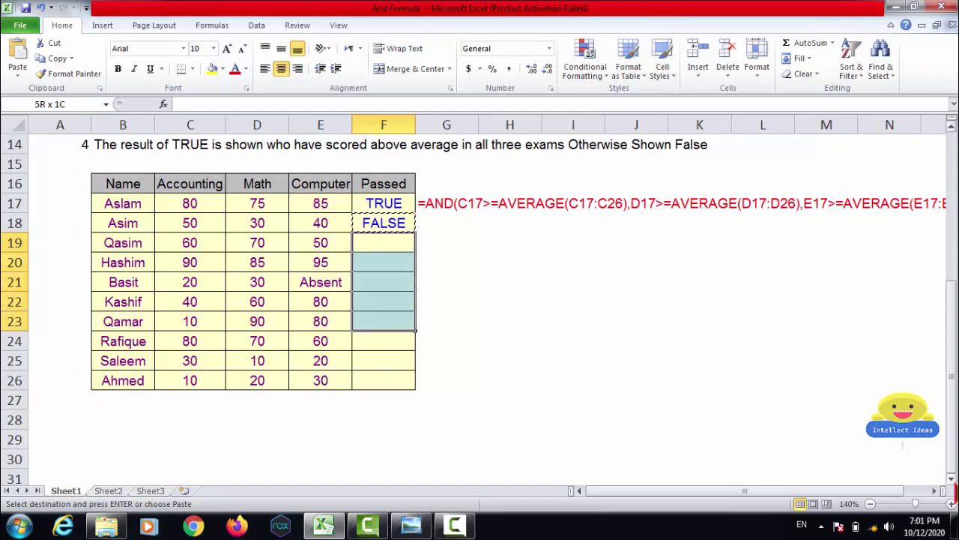
key(shift+Down)
key(shift+Down)
key(shift+Down)
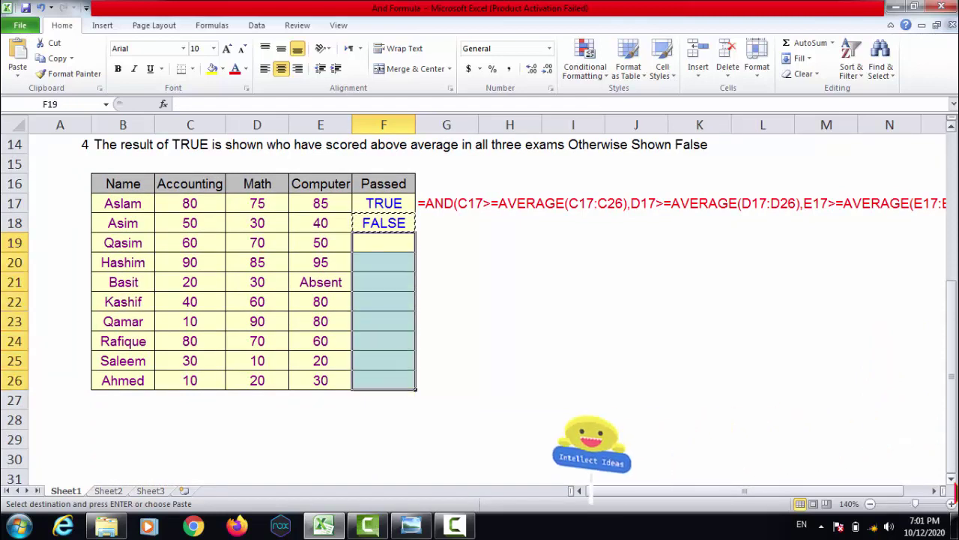
key(Return)
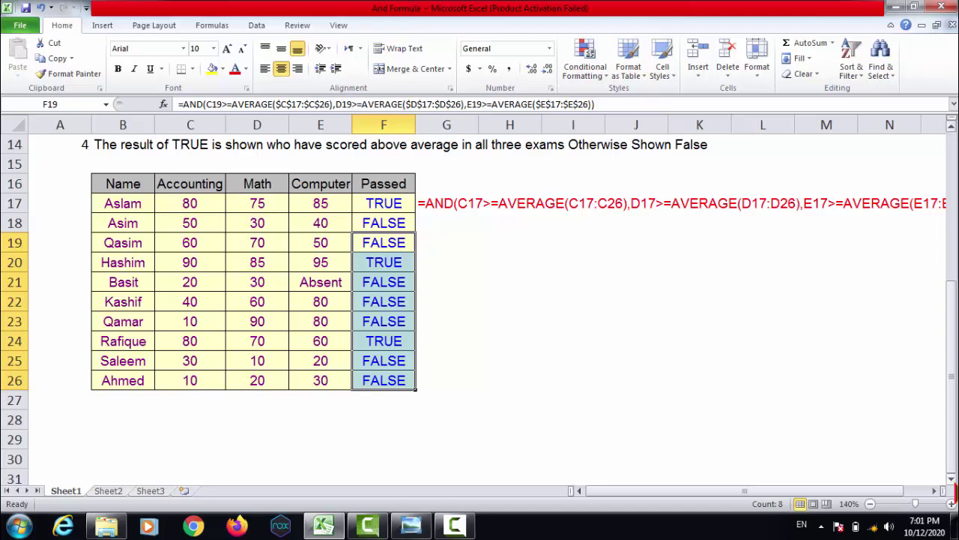
key(Down)
key(Up)
key(Up)
key(Down)
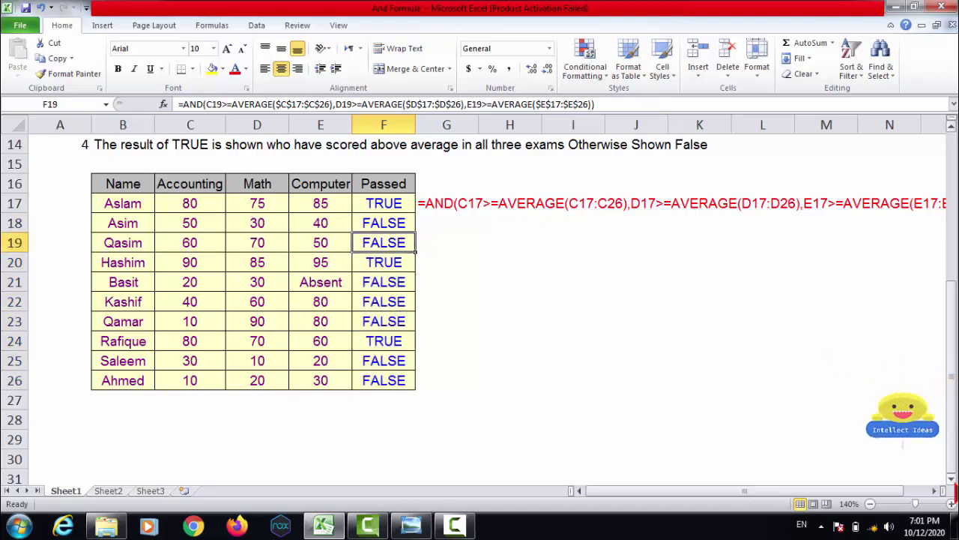
key(Down)
key(Down)
key(Down)
key(Down)
key(Down)
key(Down)
key(Down)
key(Down)
- Check row 25's Accounting, Math and Computer scores and review the Passed formulas down the column
key(Up)
key(Up)
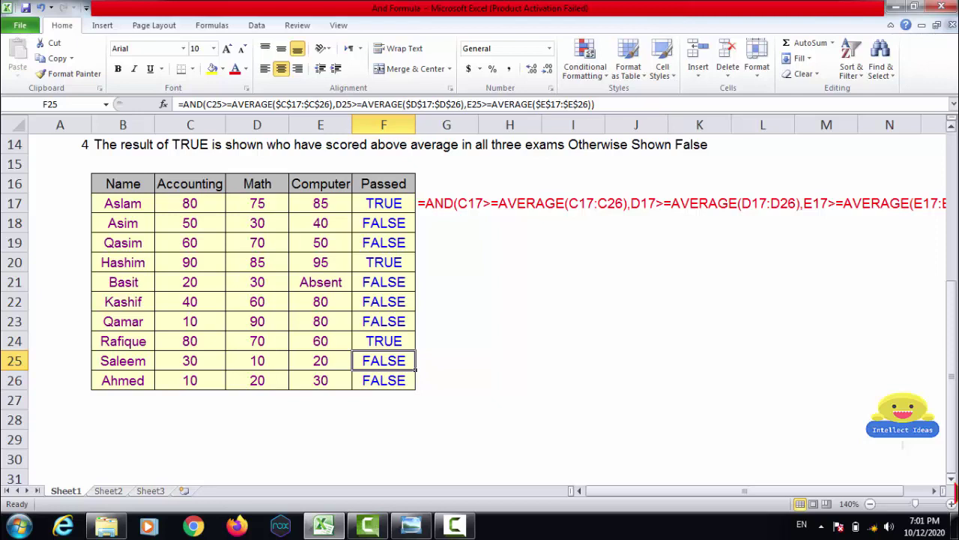
key(Left)
key(Left)
key(Left)
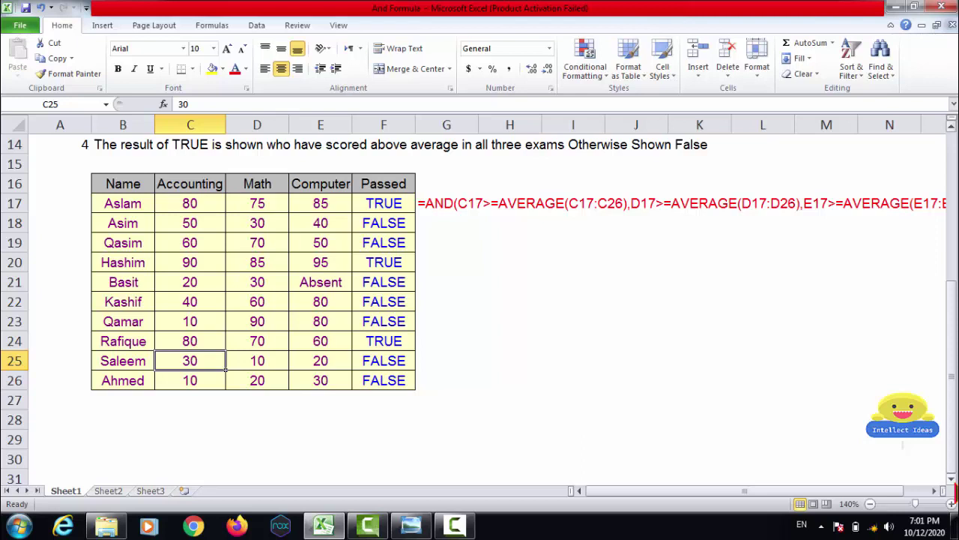
click(257, 361)
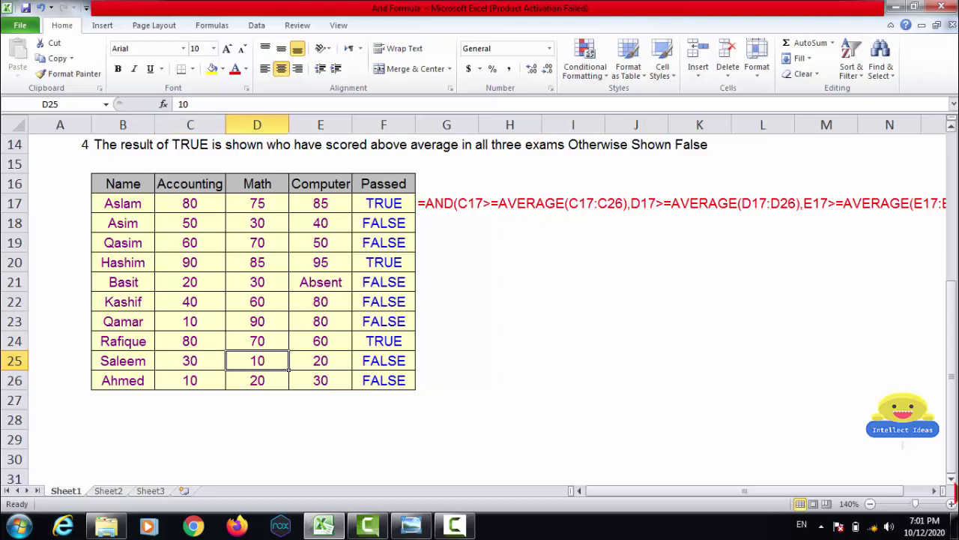
click(320, 361)
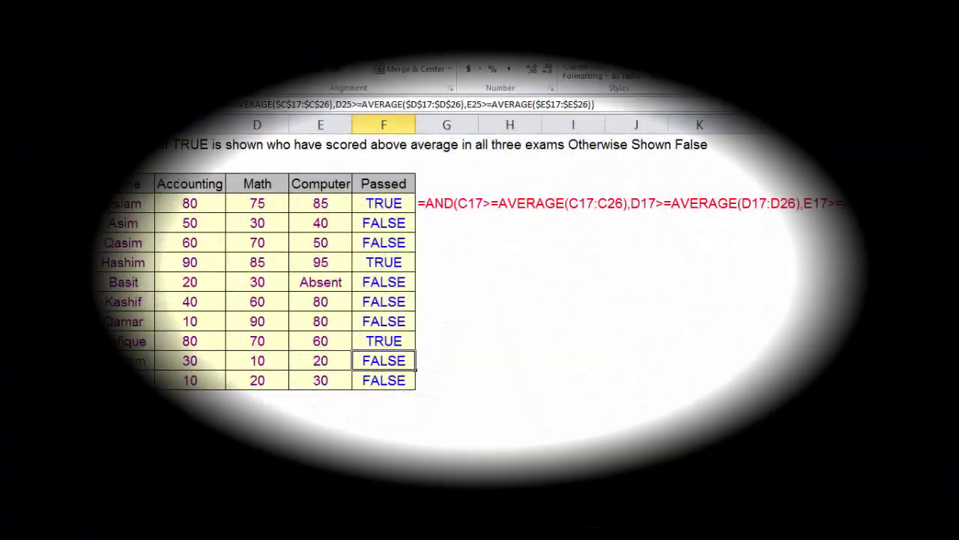
key(Up)
key(Up)
key(Up)
key(Up)
key(Up)
key(Up)
key(Up)
key(Up)
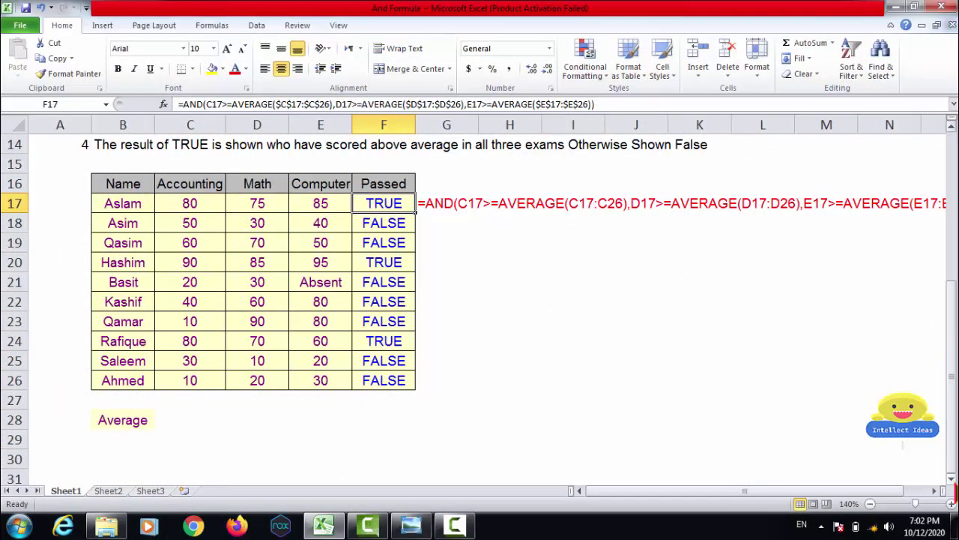
key(Down)
key(Down)
key(Down)
key(Down)
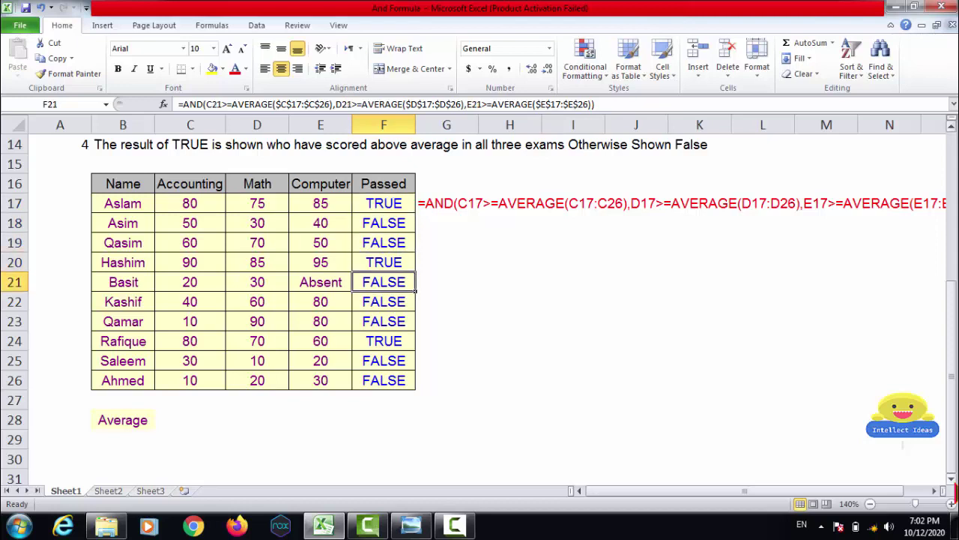
key(Down)
key(Down)
key(Down)
key(Down)
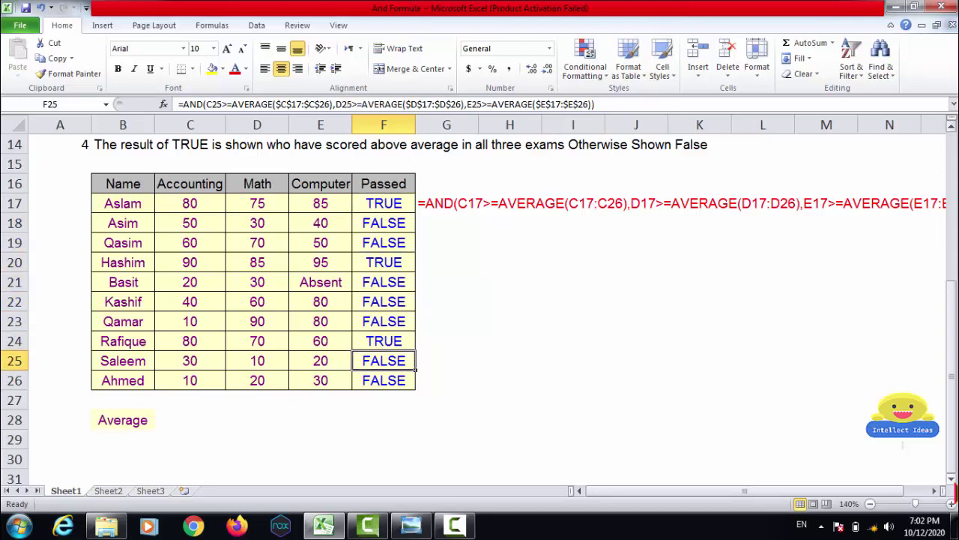
key(Down)
key(Down)
key(Left)
key(Left)
key(Left)
key(Down)
key(Down)
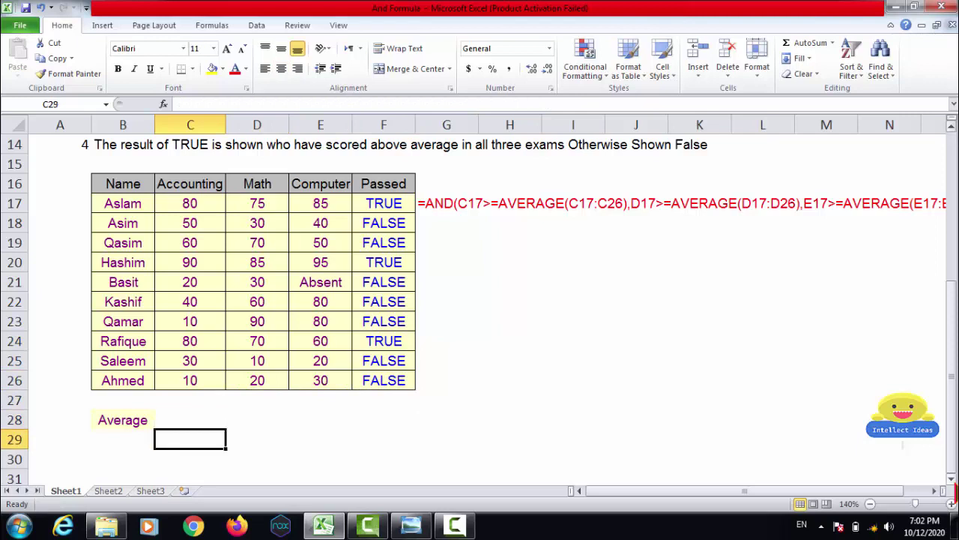
- Enter =AVERAGE(C17:C26) in C28 so it shows the Accounting average of 47
click(123, 420)
click(189, 420)
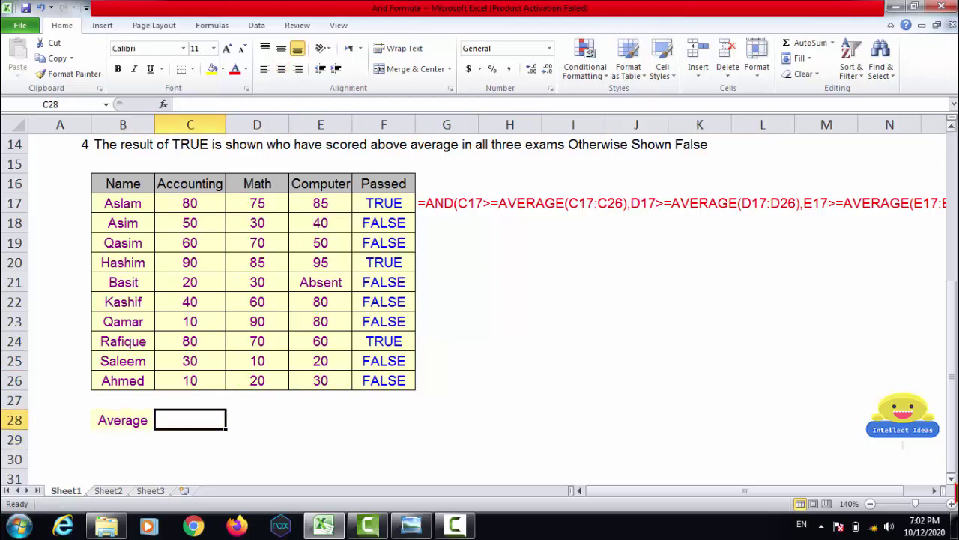
text(=)
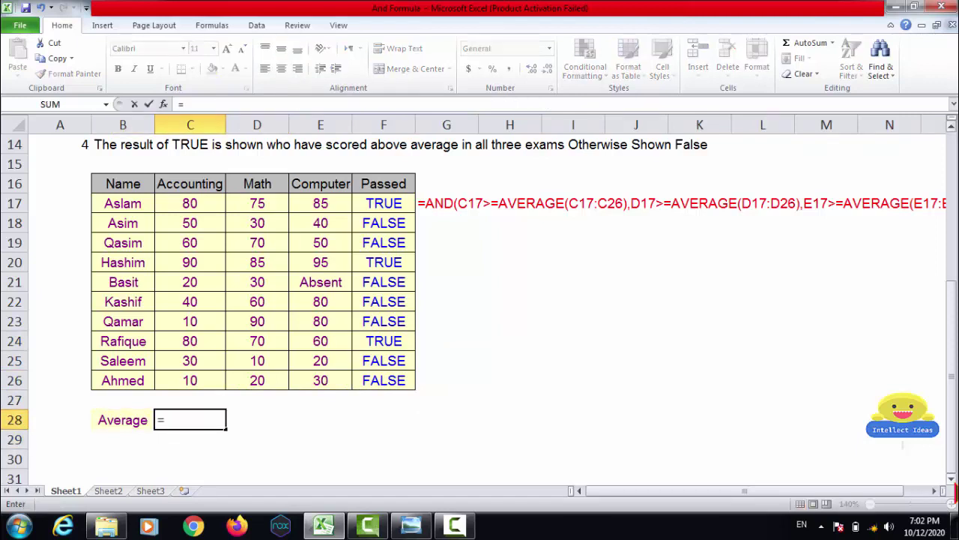
text(ave)
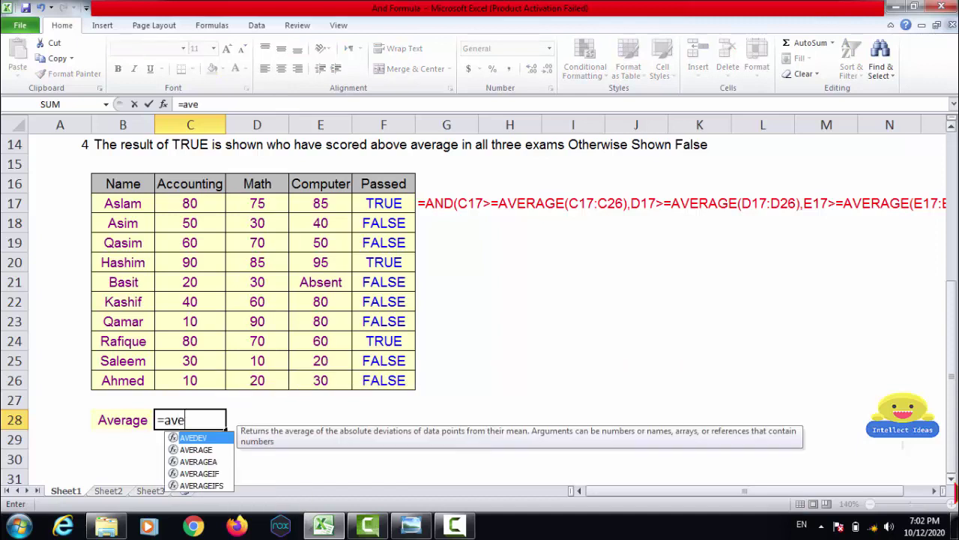
text(r)
key(Tab)
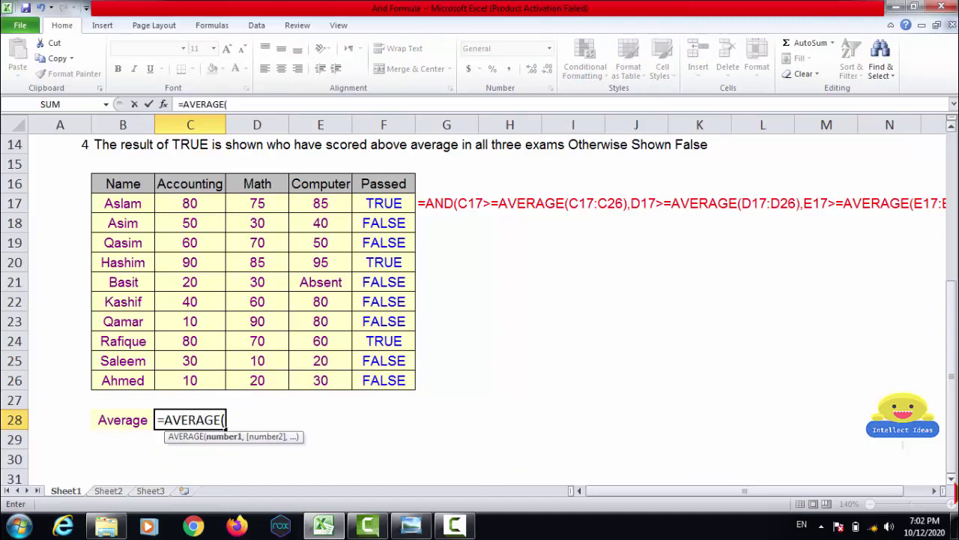
key(Up)
key(Up)
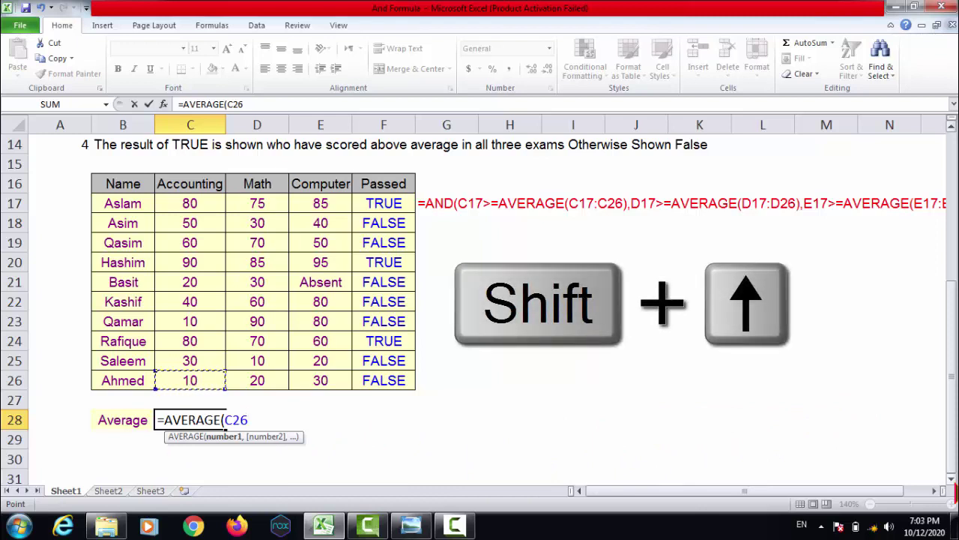
key(shift+Up)
key(shift+Up)
key(shift+Up)
key(shift+Up)
key(shift+Up)
key(shift+Up)
key(shift+Up)
key(shift+Up)
key(shift+Up)
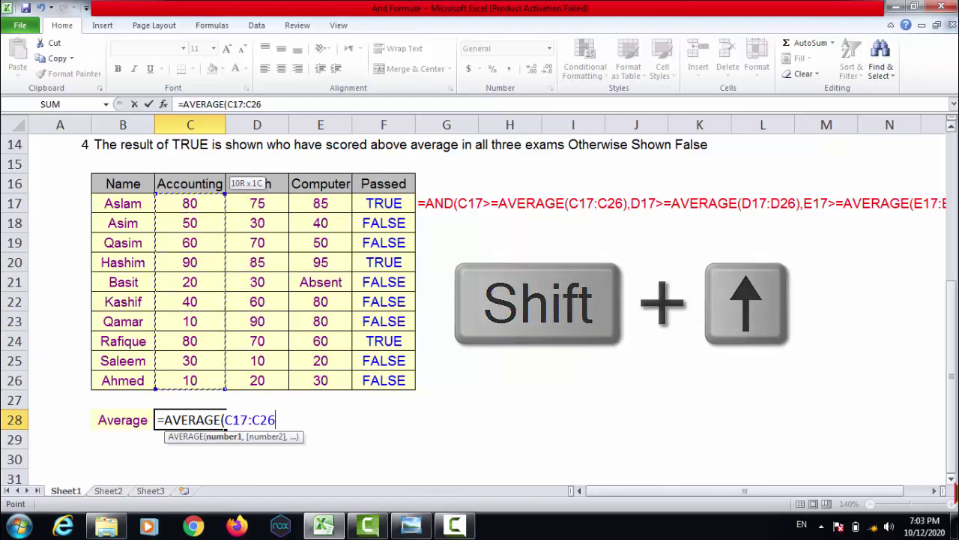
text())
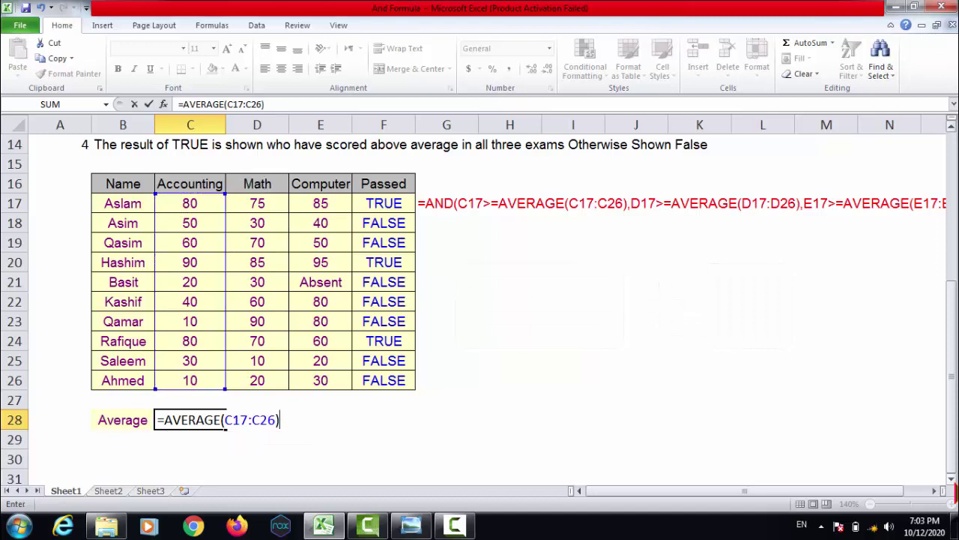
key(Return)
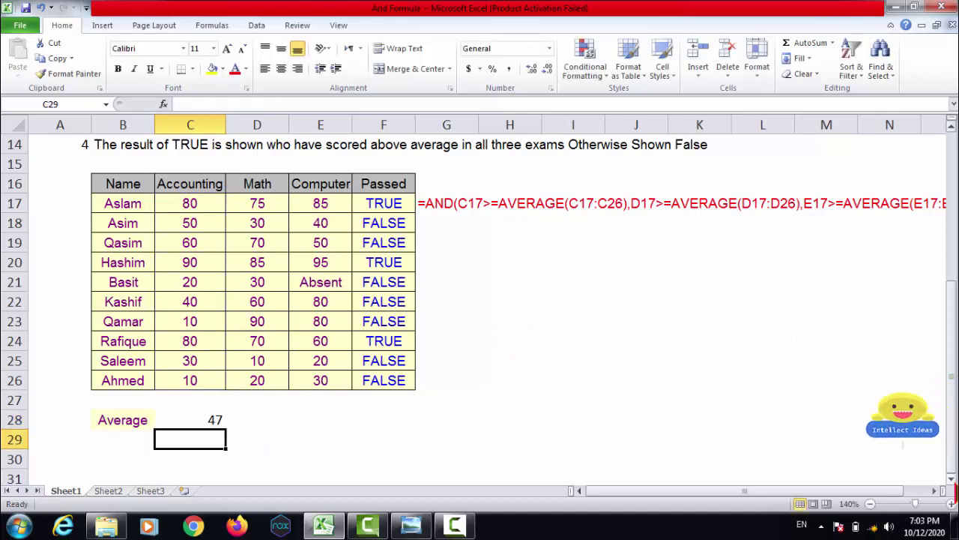
click(190, 420)
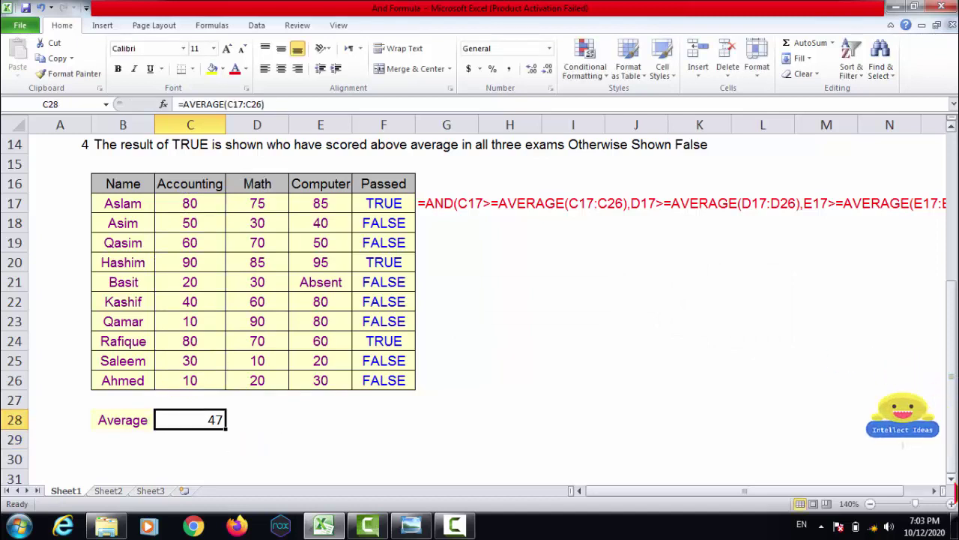
- Copy the average formula into D28:E28, giving Math 54 and Computer 60
key(ctrl+c)
key(Right)
key(shift+Right)
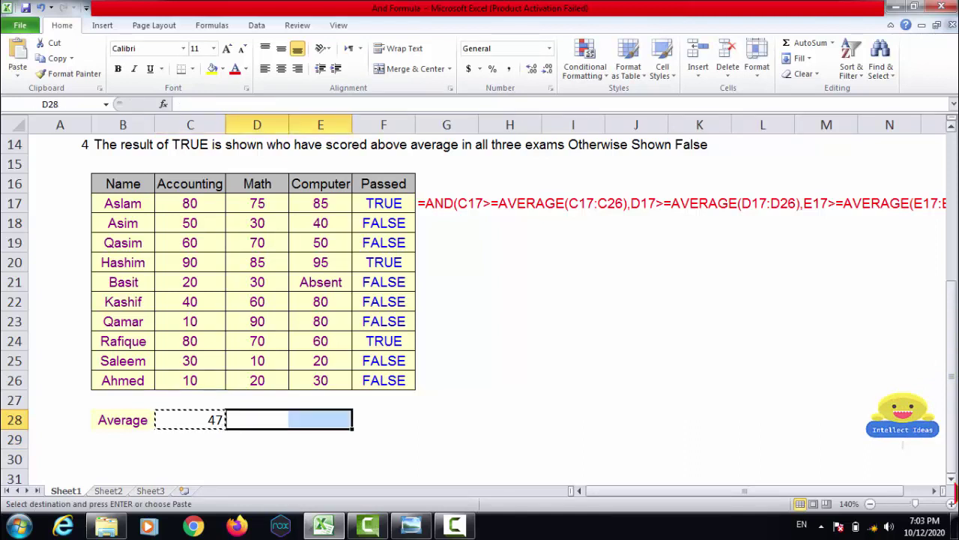
key(Return)
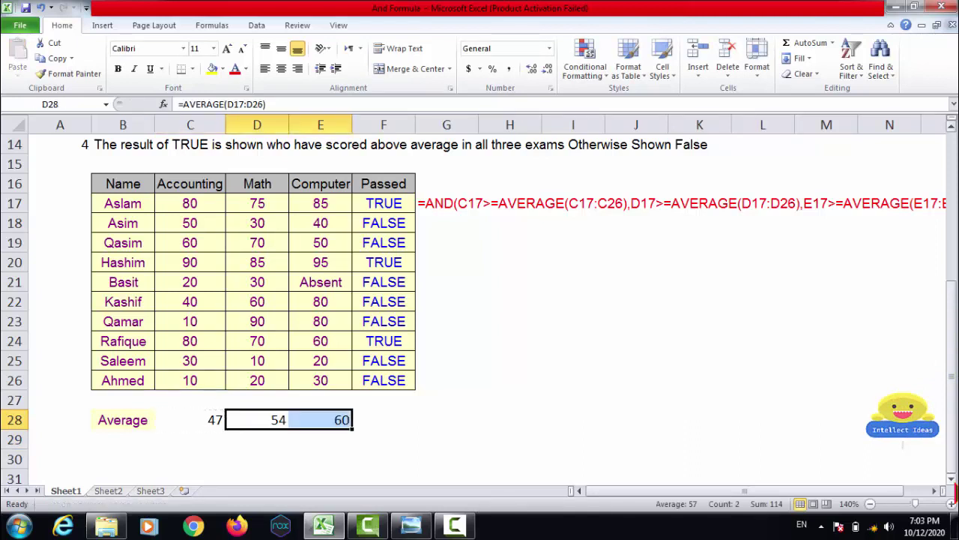
key(Right)
click(190, 420)
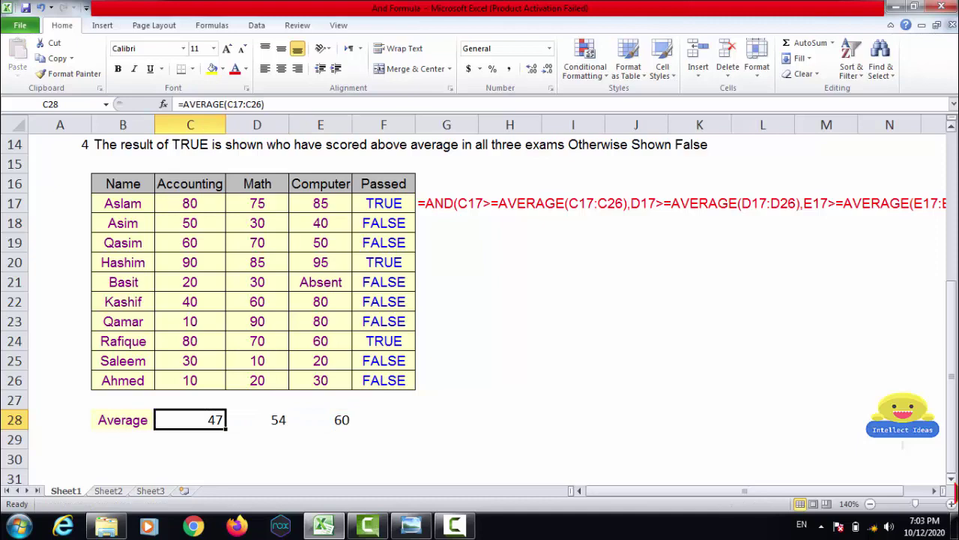
click(257, 420)
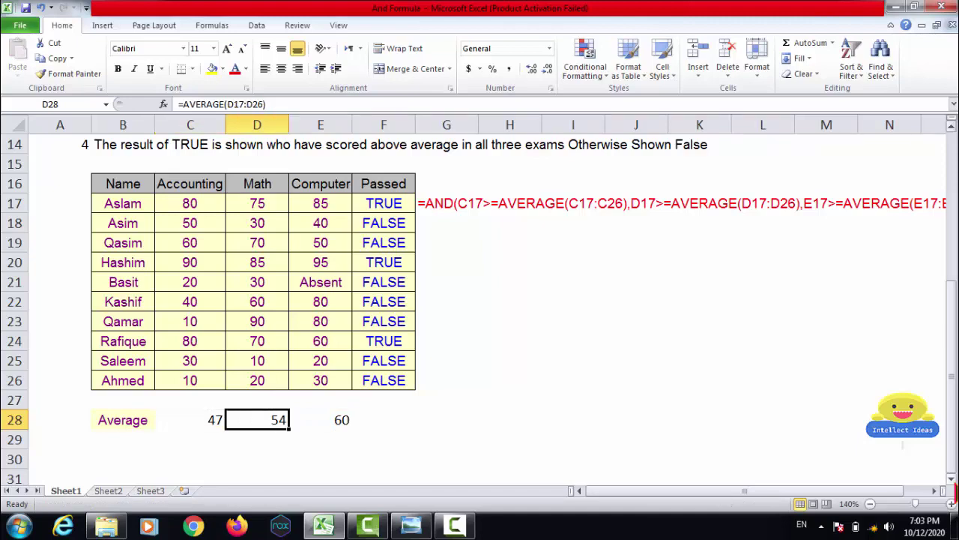
click(320, 420)
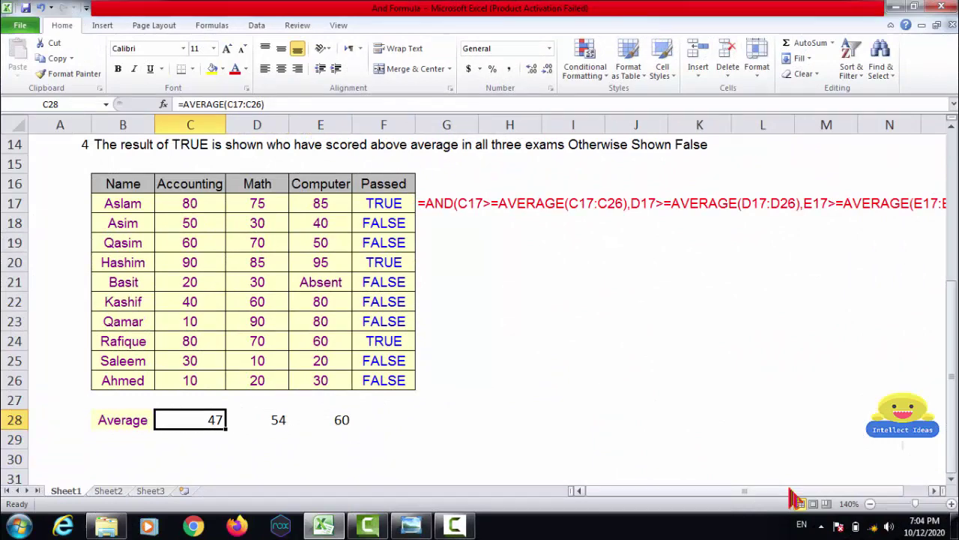
- Apply All Borders to the three averages in C28:E28
key(shift+Right)
key(shift+Right)
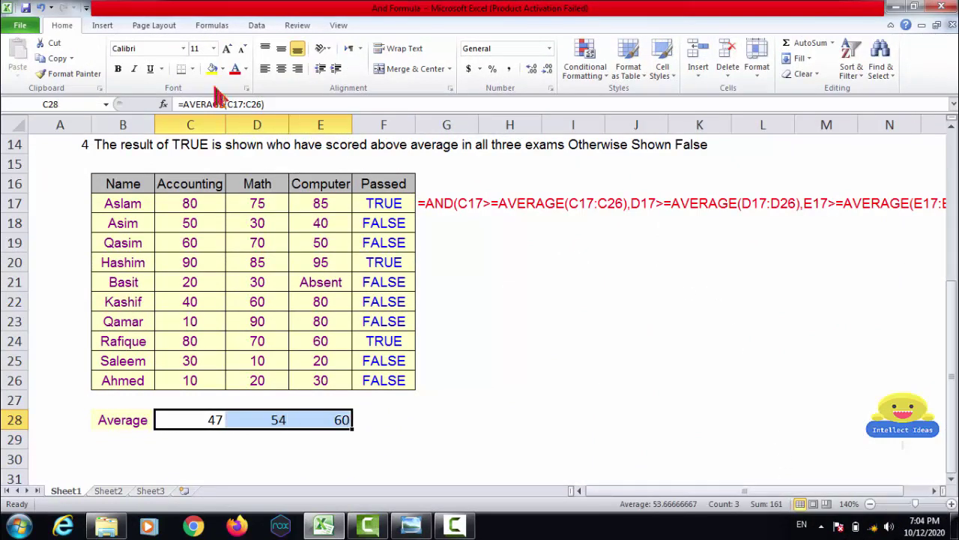
click(192, 69)
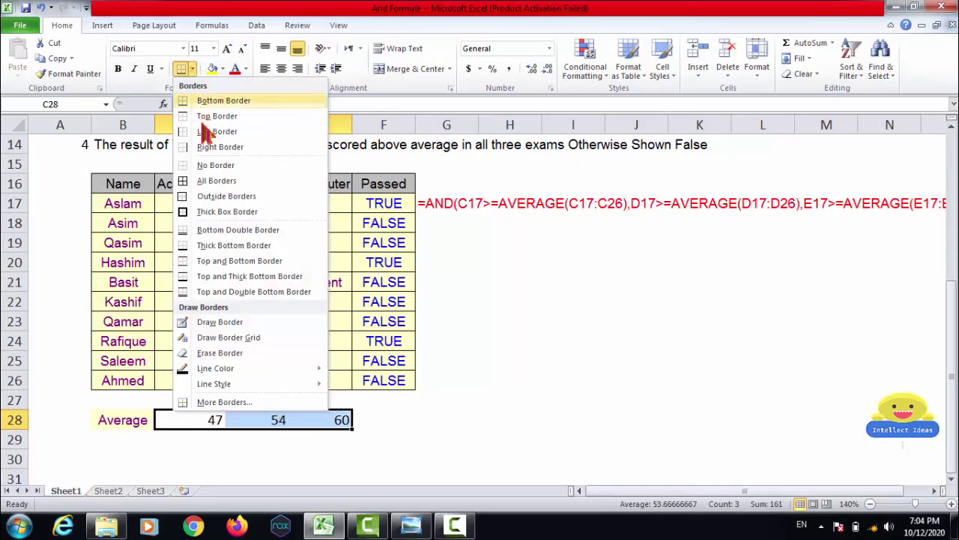
click(211, 189)
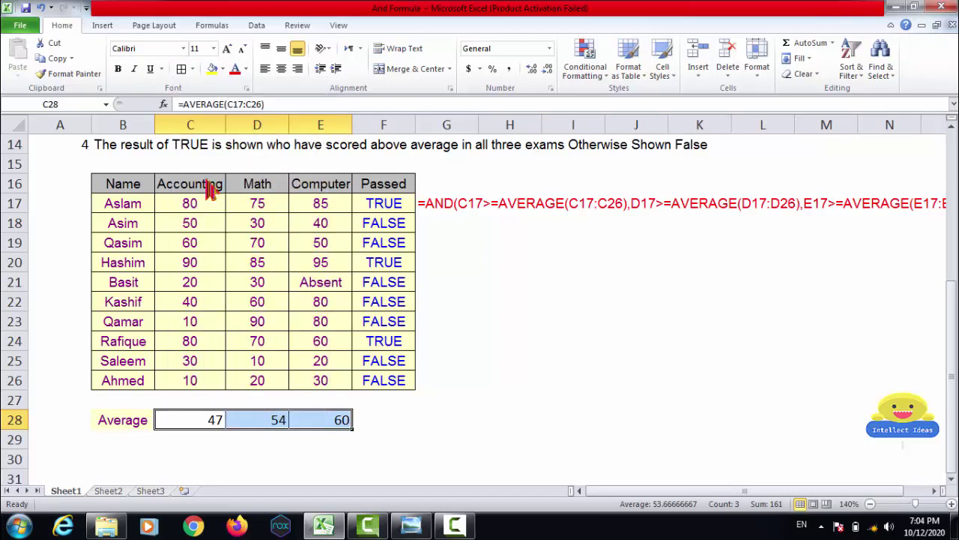
- Return to F17 and open its Passed formula for editing
key(Right)
key(Up)
key(Up)
key(Up)
key(Up)
key(Up)
key(Up)
key(Up)
key(Up)
key(Up)
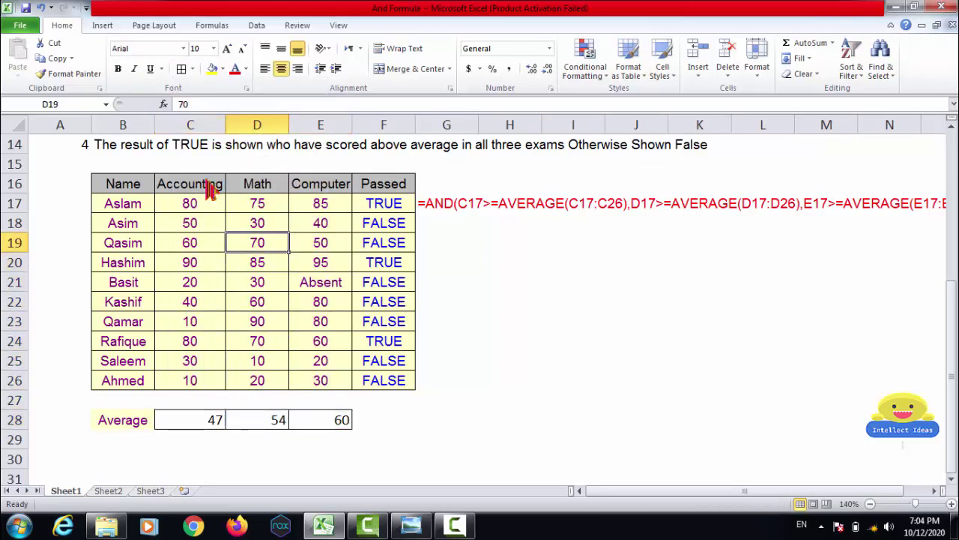
key(Up)
key(Up)
key(Right)
key(Right)
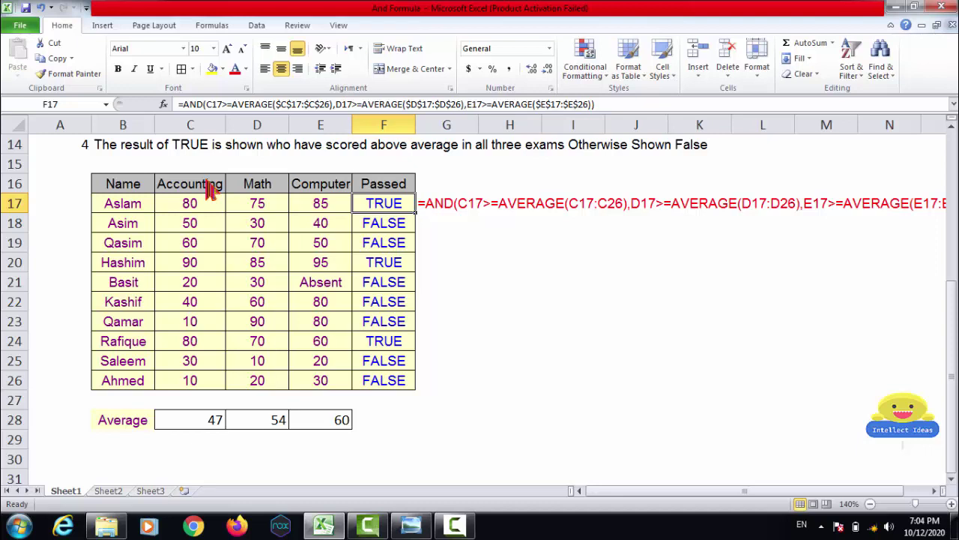
key(F2)
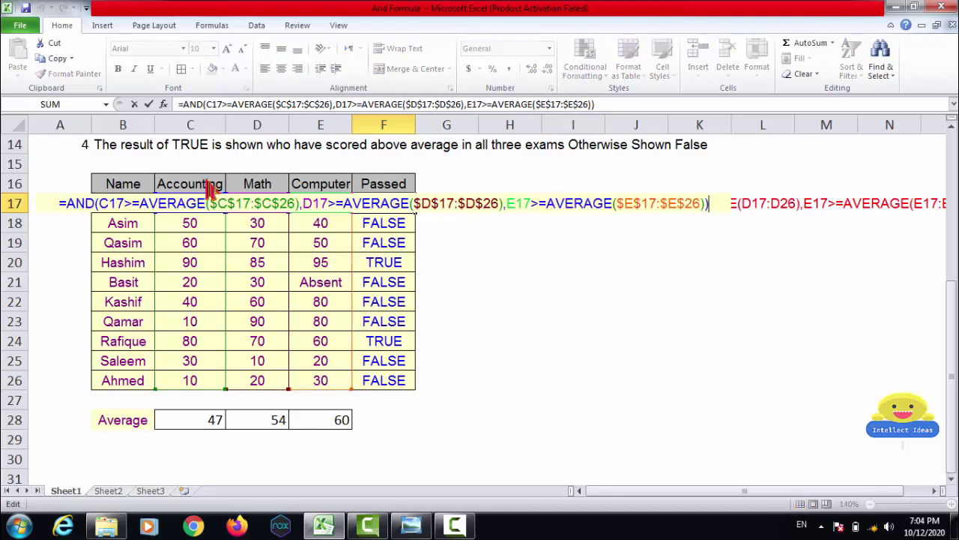
key(Left)
key(Left)
key(Left)
key(Left)
key(Left)
key(Left)
key(Left)
key(Left)
key(Left)
key(Left)
key(Left)
key(Left)
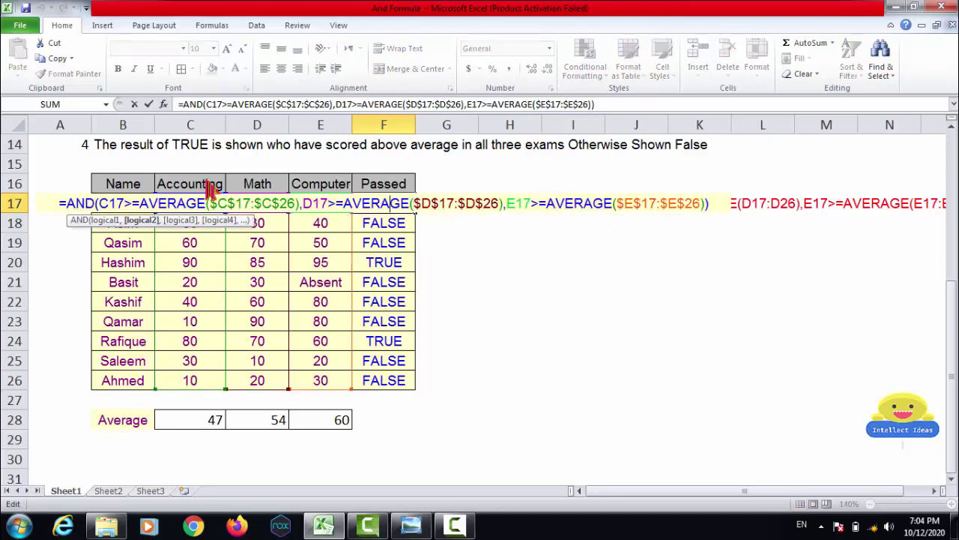
key(Left)
key(Left)
key(Left)
key(Left)
key(Left)
key(Left)
- Replace the first AVERAGE term in F17's formula with a reference to C28
key(Right)
key(Right)
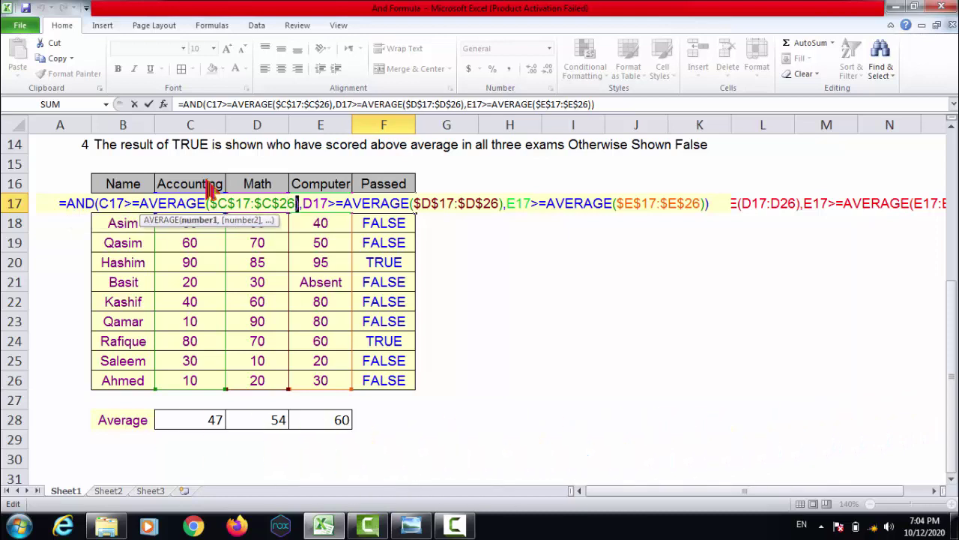
key(shift+Left)
key(shift+Left)
key(shift+Left)
key(shift+Left)
key(shift+Left)
key(shift+Left)
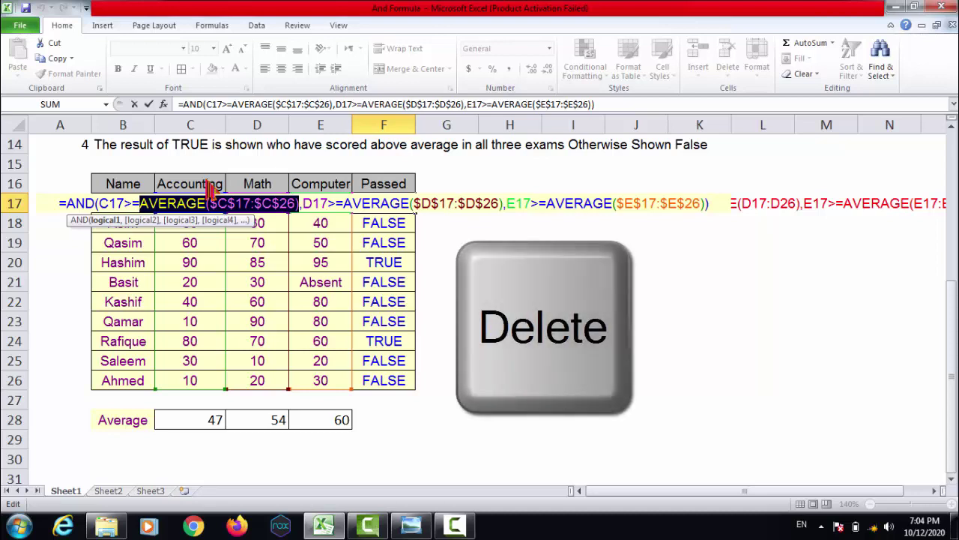
key(Delete)
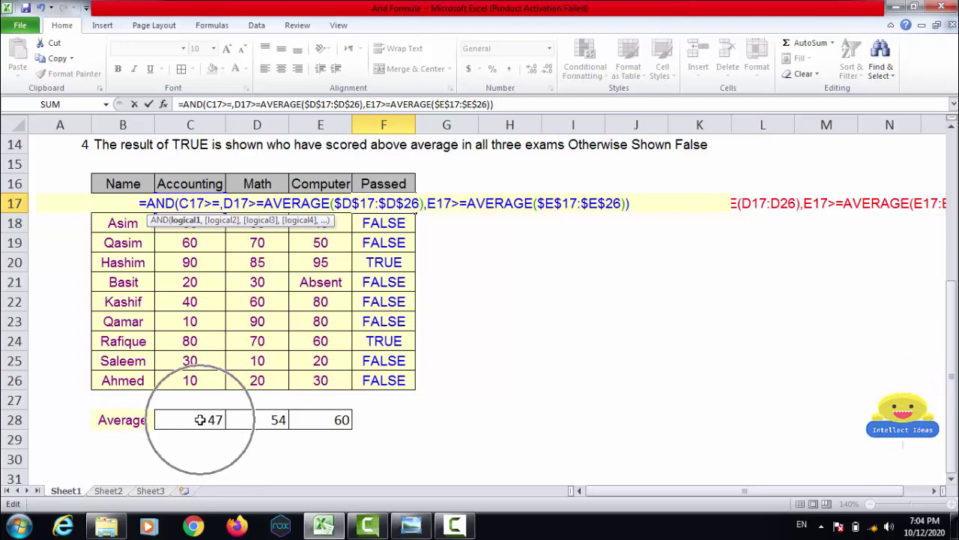
click(200, 419)
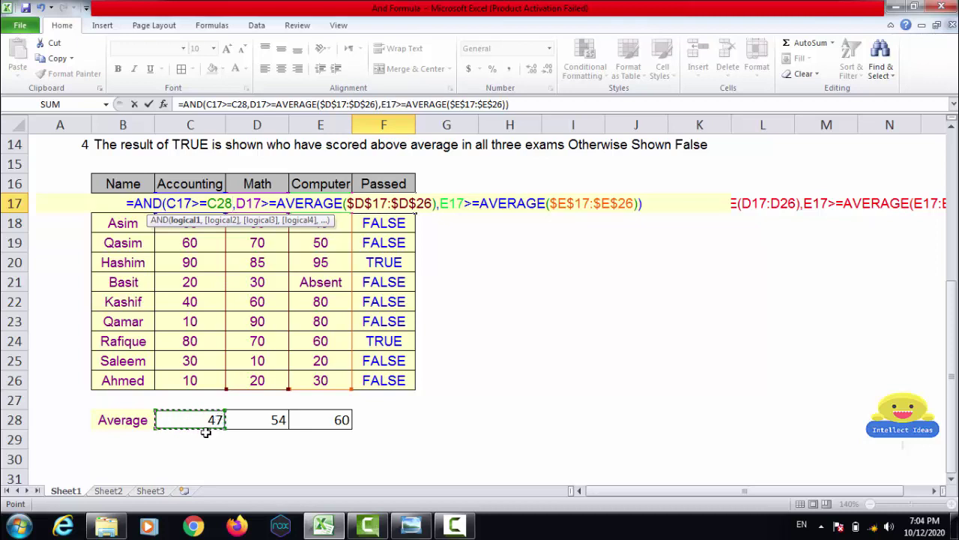
key(F2)
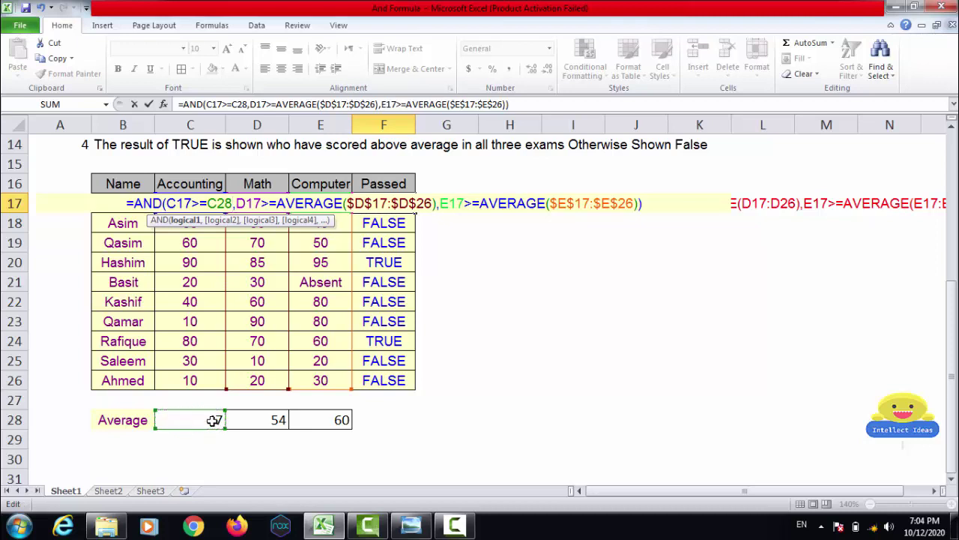
- Replace the second AVERAGE term with D28 in the Math comparison
key(Right)
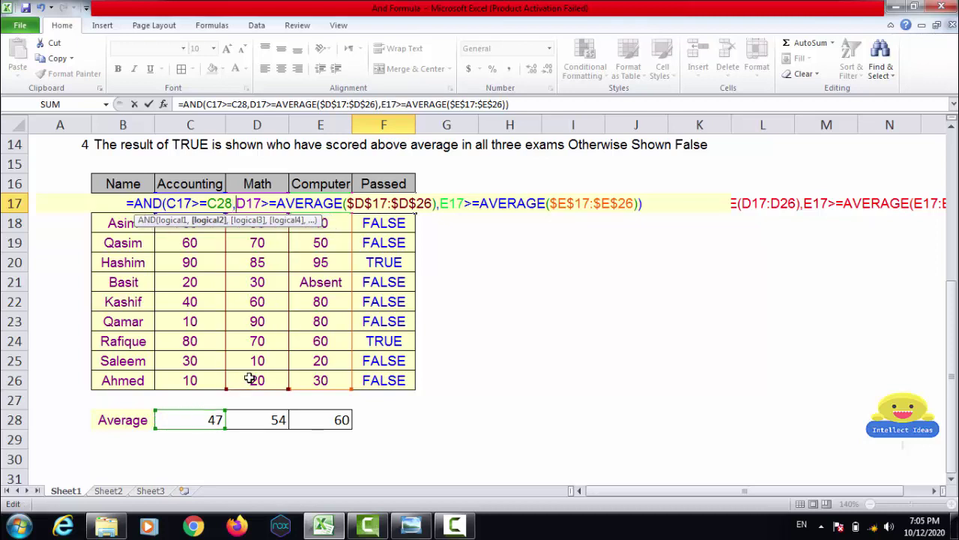
key(Right)
key(Right)
key(Right)
key(Right)
key(Right)
key(Right)
key(Left)
key(Left)
key(Left)
key(Left)
key(Right)
key(Right)
key(Left)
key(shift+Right)
key(shift+Right)
key(shift+Right)
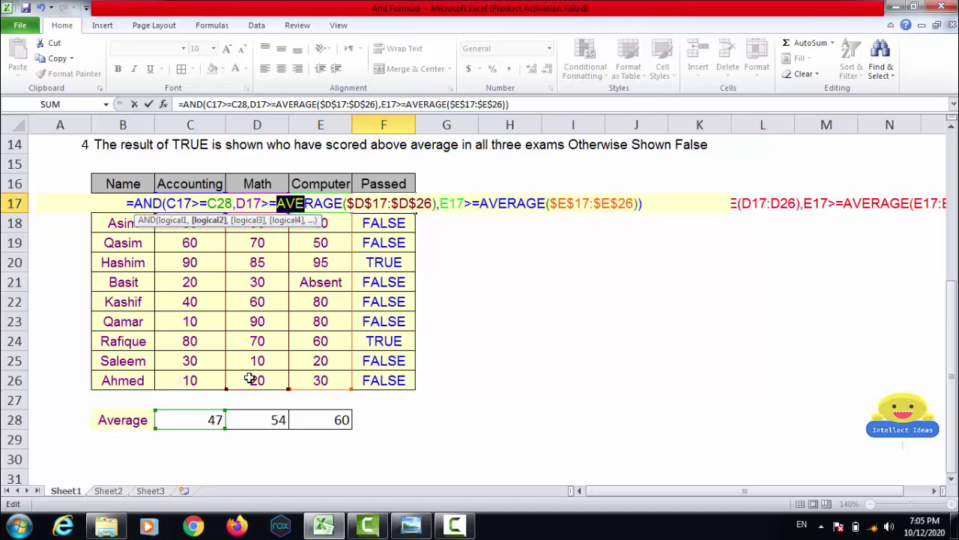
key(shift+Right)
key(shift+Right)
key(shift+Right)
key(shift+Right)
key(shift+Right)
key(shift+Right)
key(shift+Right)
key(shift+Right)
key(shift+Right)
key(shift+Right)
key(shift+Right)
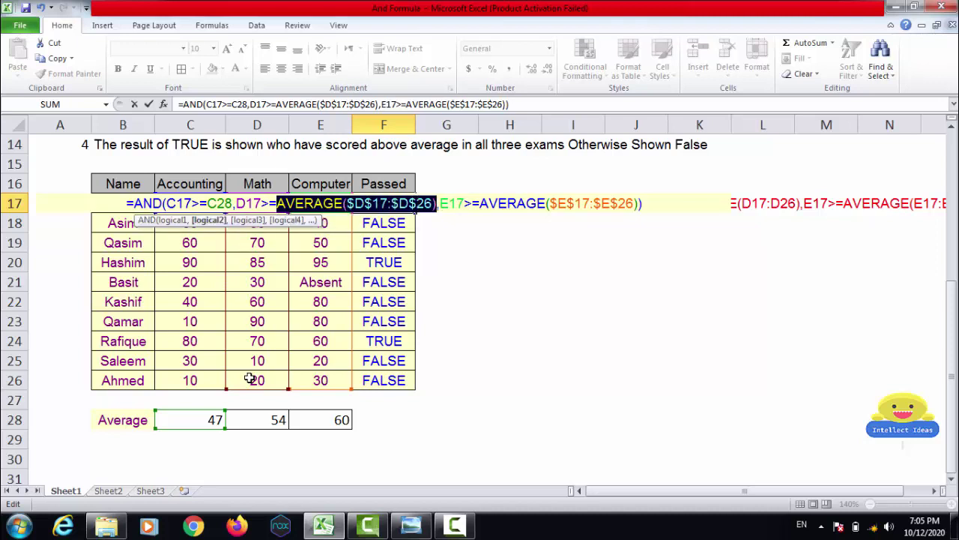
key(shift+Left)
key(shift+Right)
key(Delete)
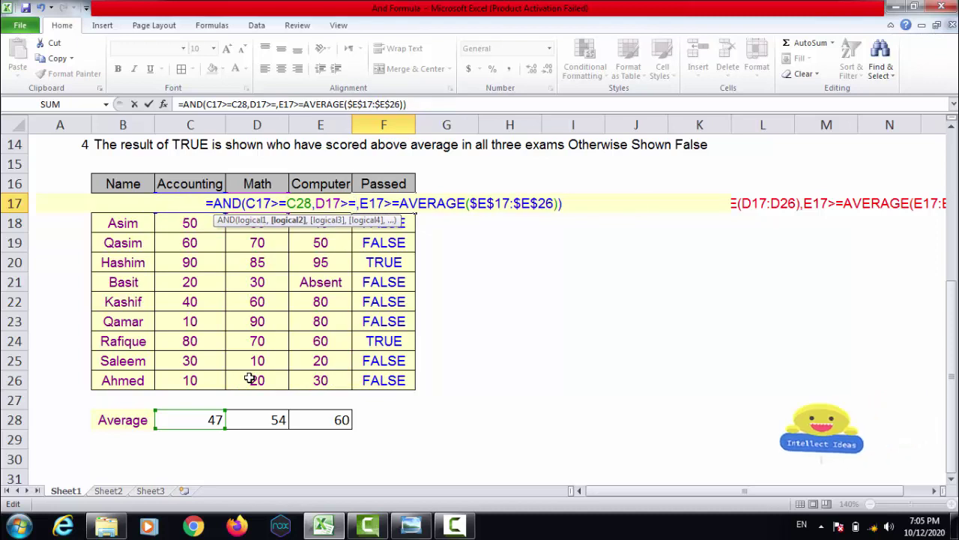
text(d2)
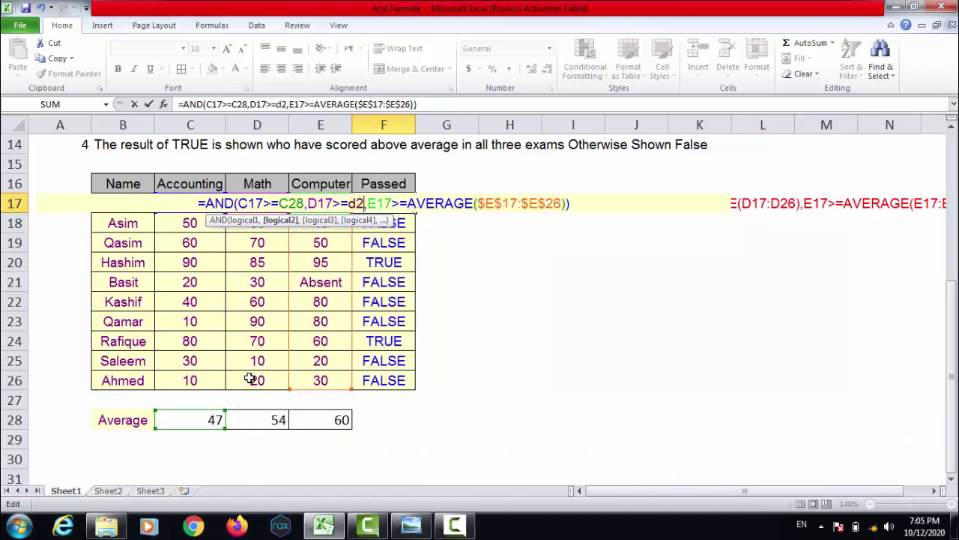
text(8)
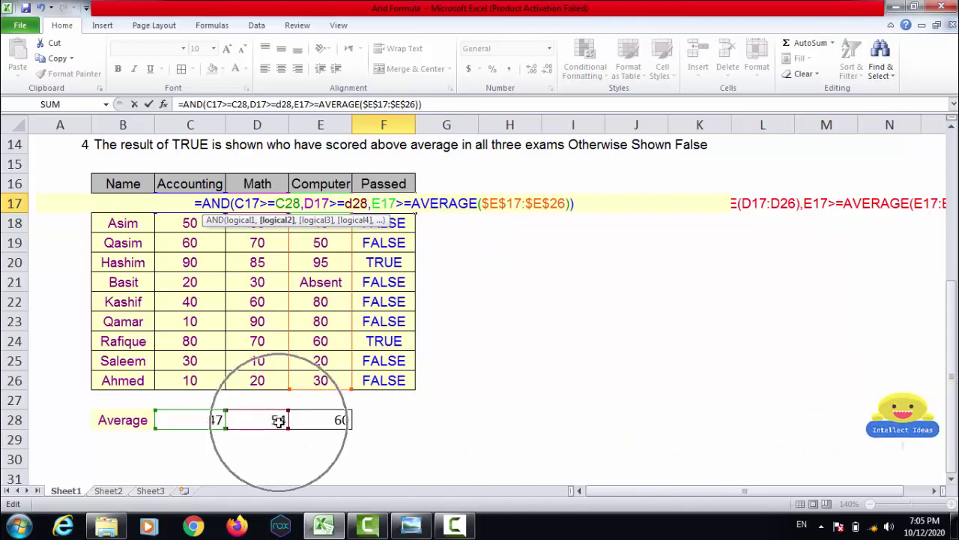
- Replace the third AVERAGE term with E28 and confirm the F17 formula
key(Right)
key(Right)
key(Right)
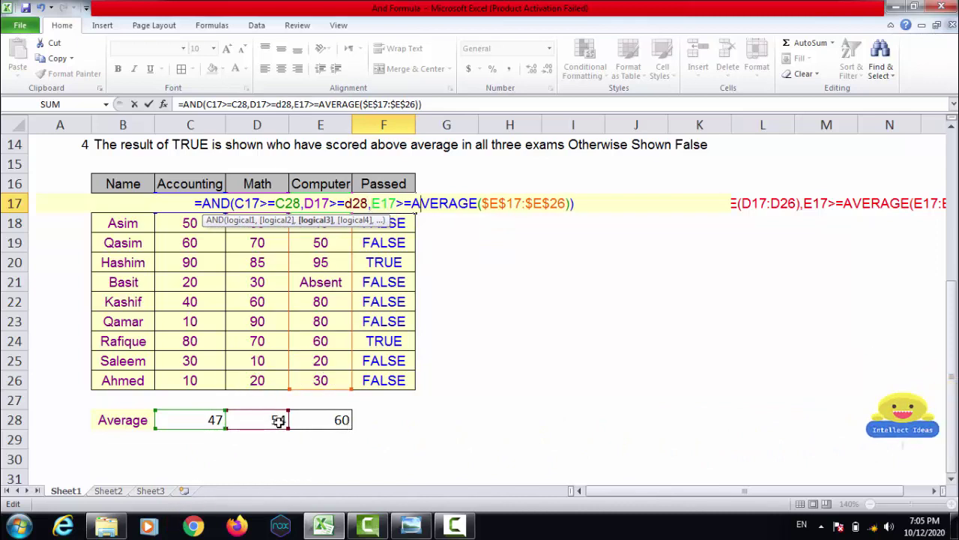
key(shift+Right)
key(shift+Right)
key(shift+Right)
key(shift+Right)
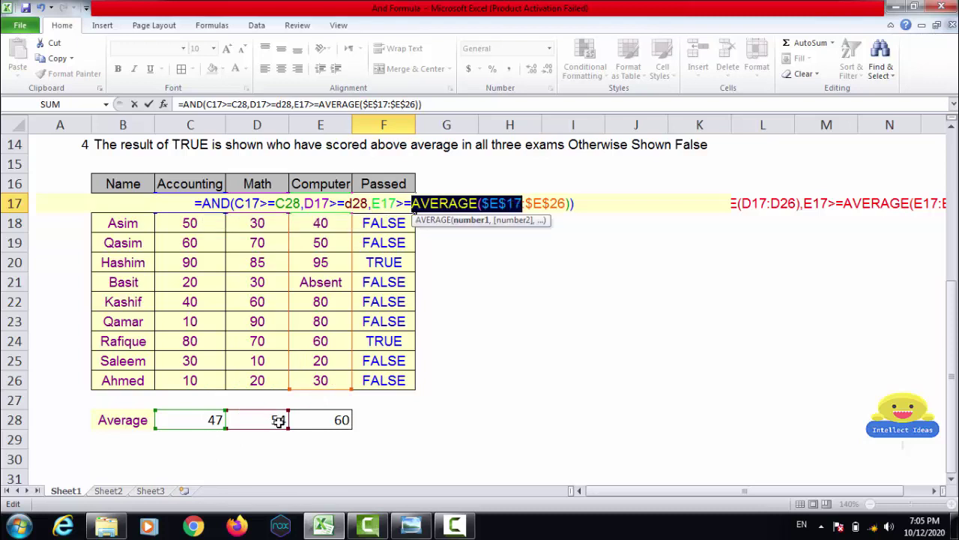
key(shift+Right)
key(shift+Right)
key(shift+Right)
key(shift+Right)
key(shift+Right)
key(shift+Right)
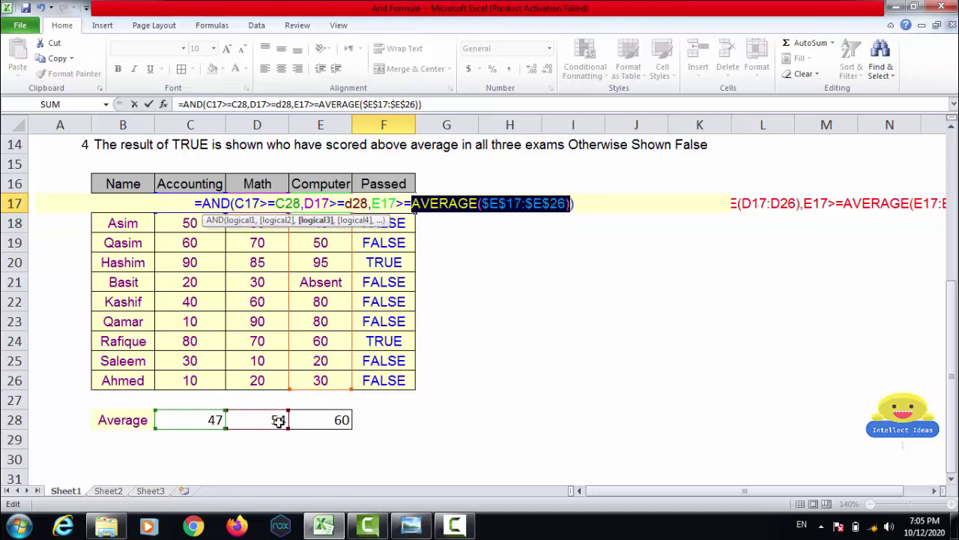
key(Delete)
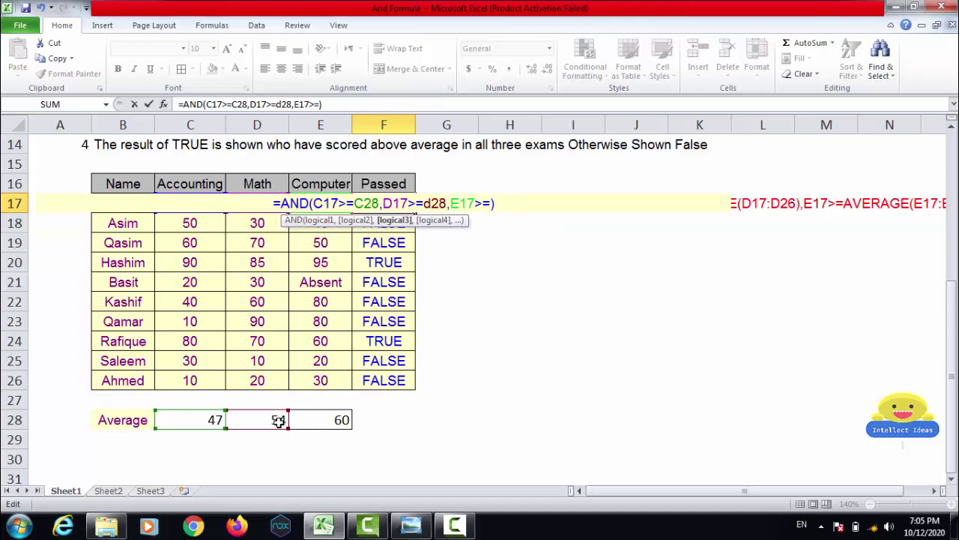
text(e28)
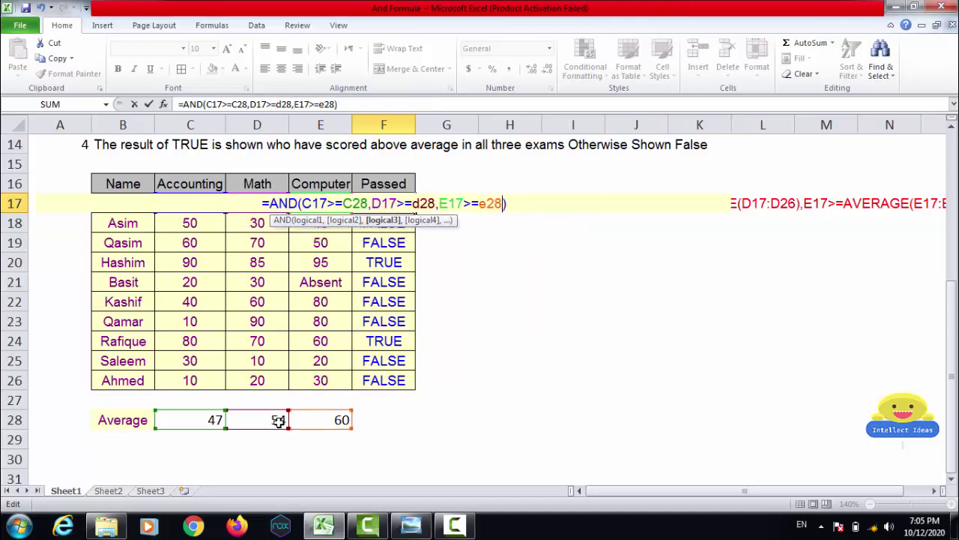
key(Return)
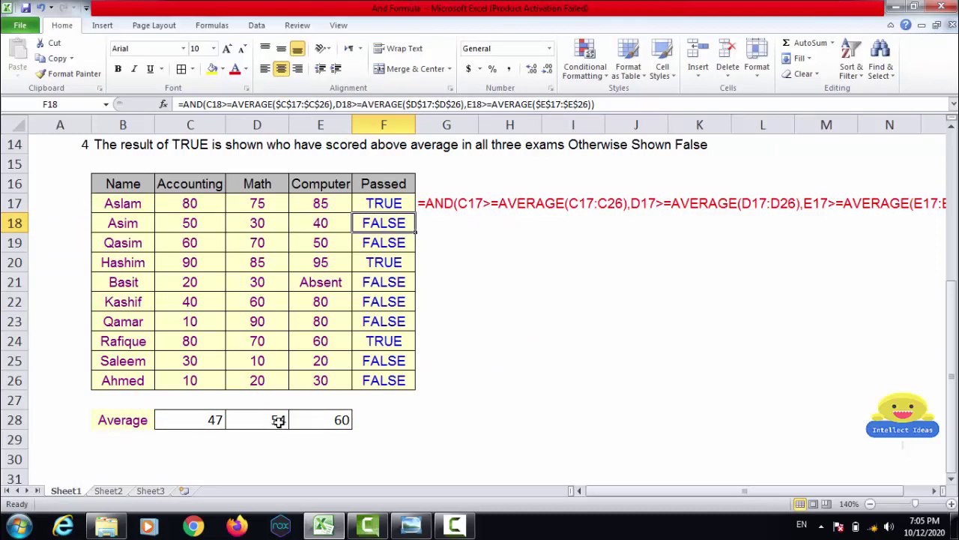
- Copy Aslam's Passed formula from F17 and paste it into Asim's cell F18
key(Up)
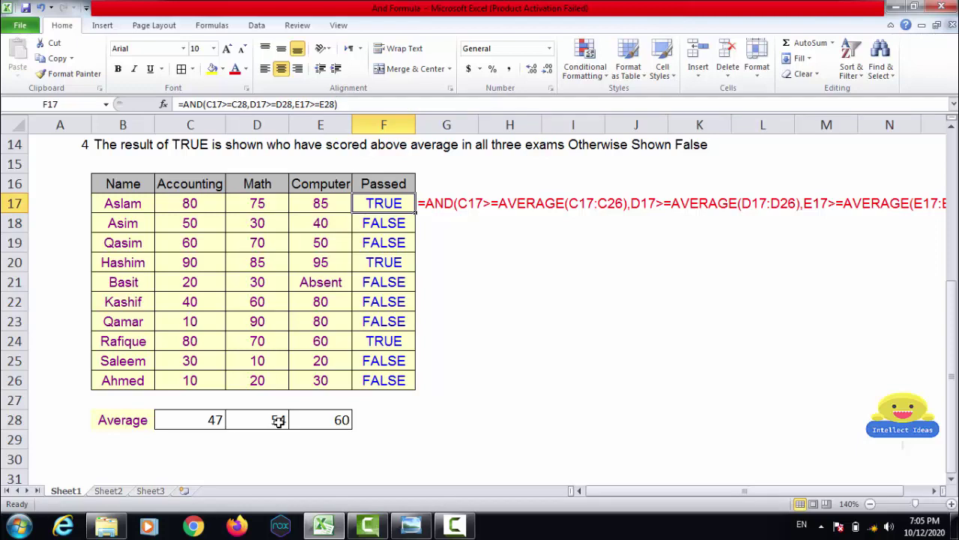
key(Down)
key(Up)
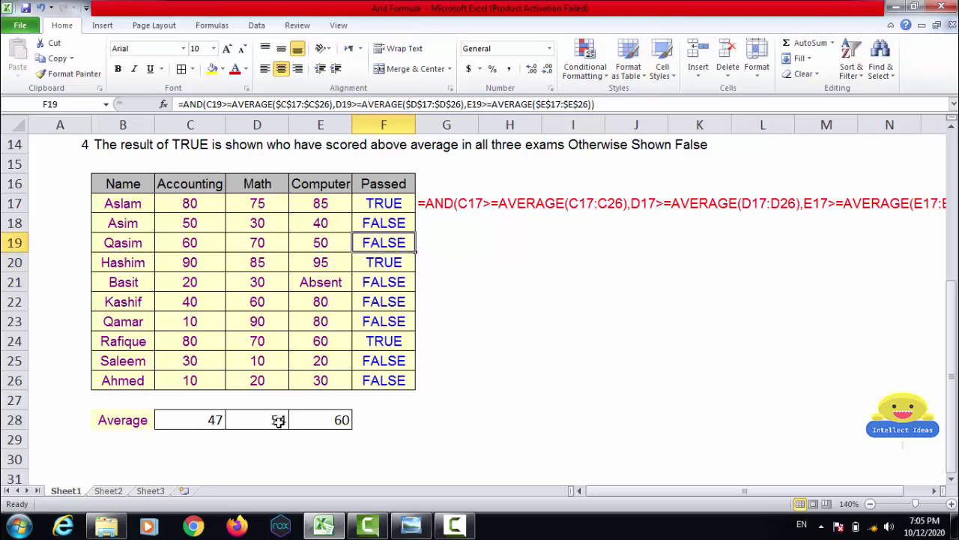
key(Up)
key(Up)
key(ctrl+c)
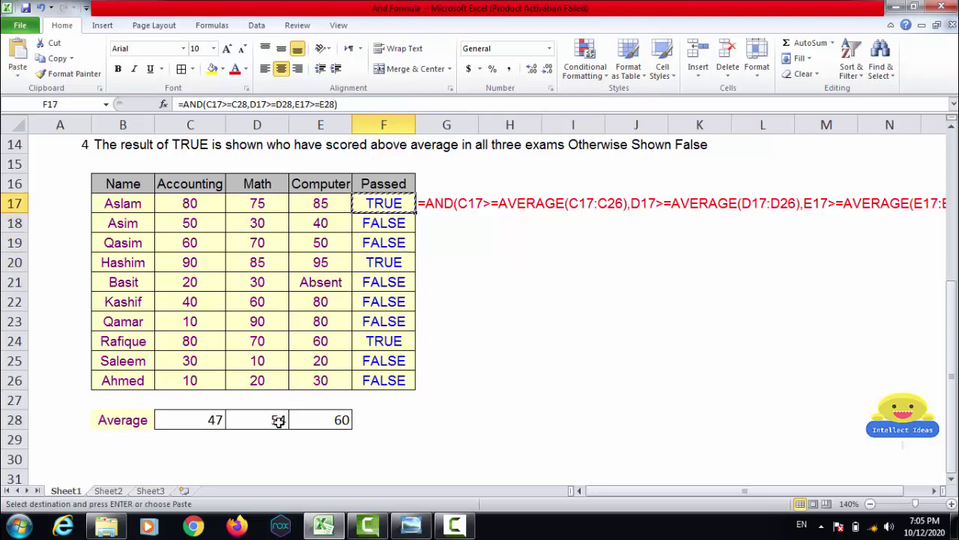
key(Down)
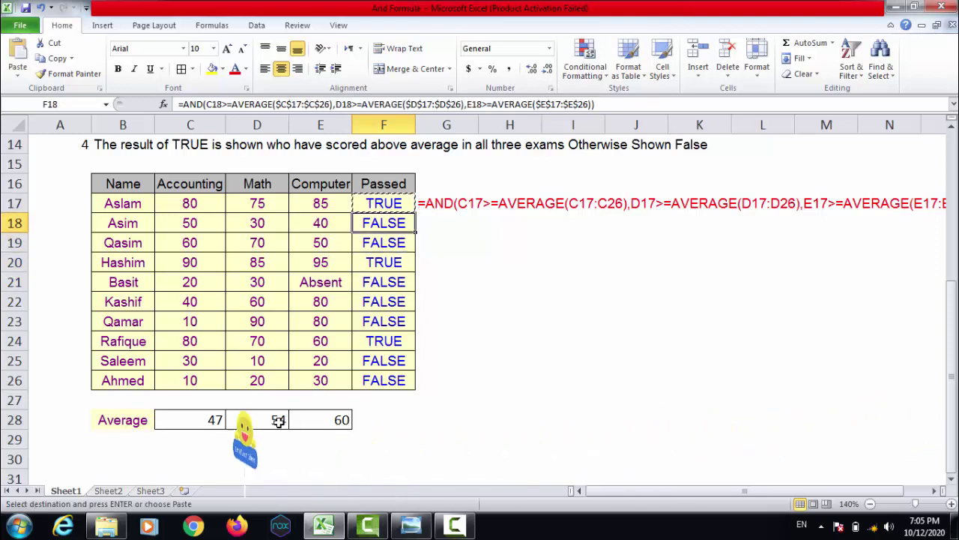
key(Return)
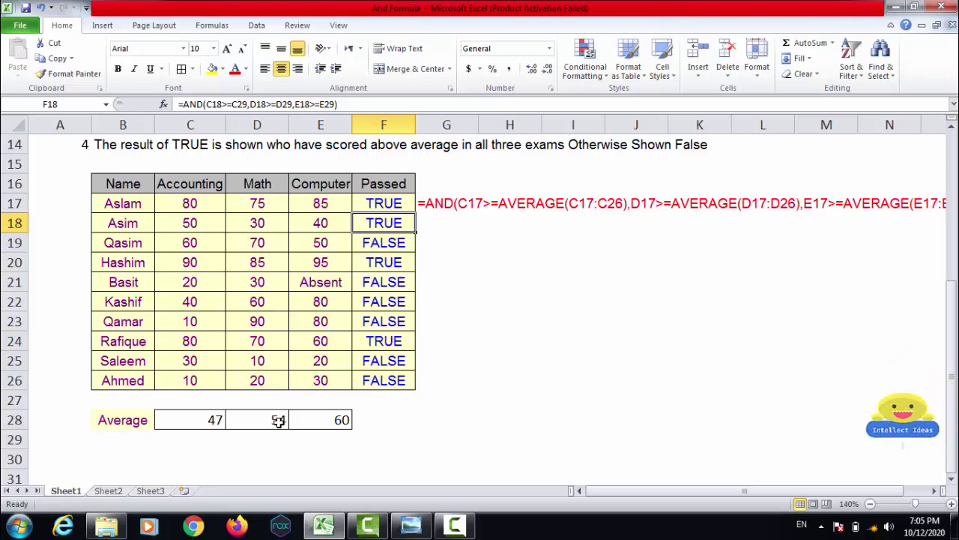
- Inspect F18's formula, now pointing at empty C29, D29, E29, then reopen F17's formula
key(F2)
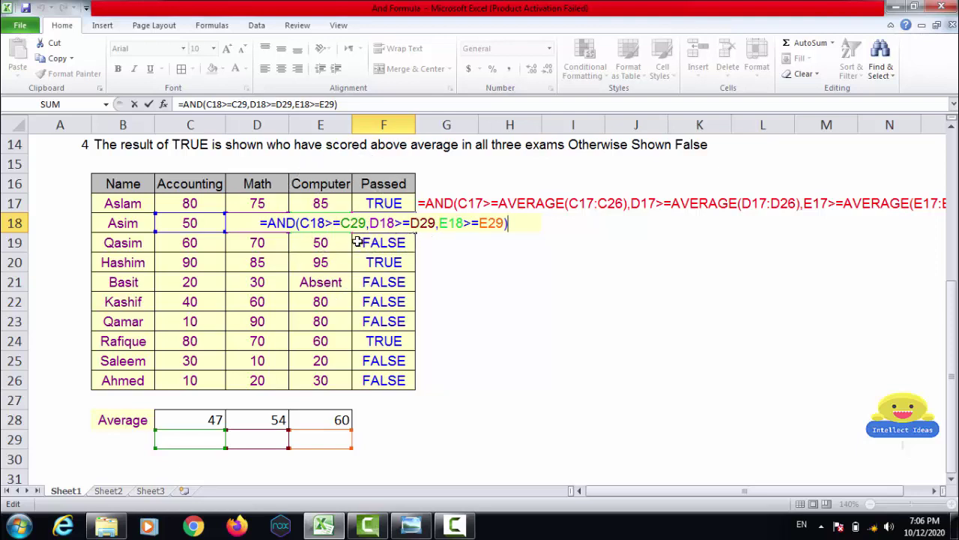
key(Return)
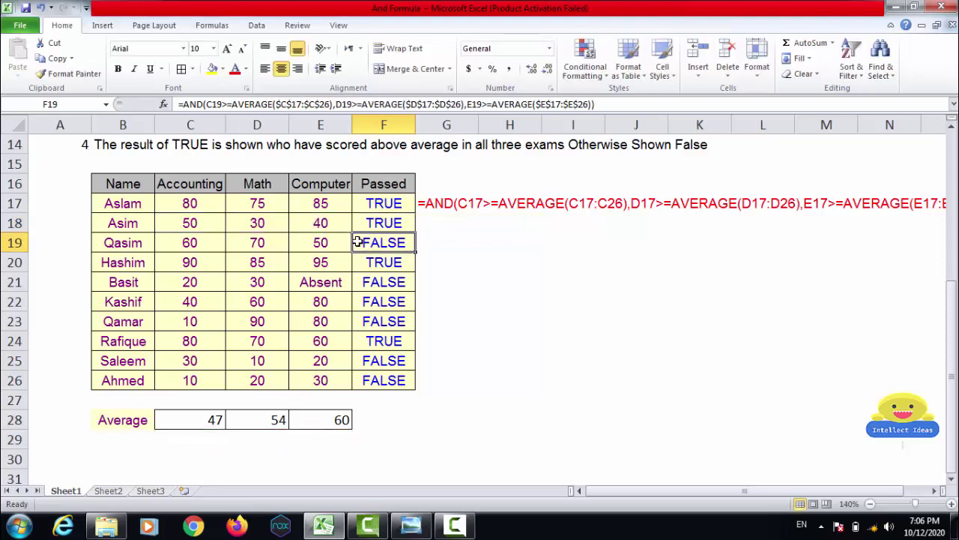
key(Up)
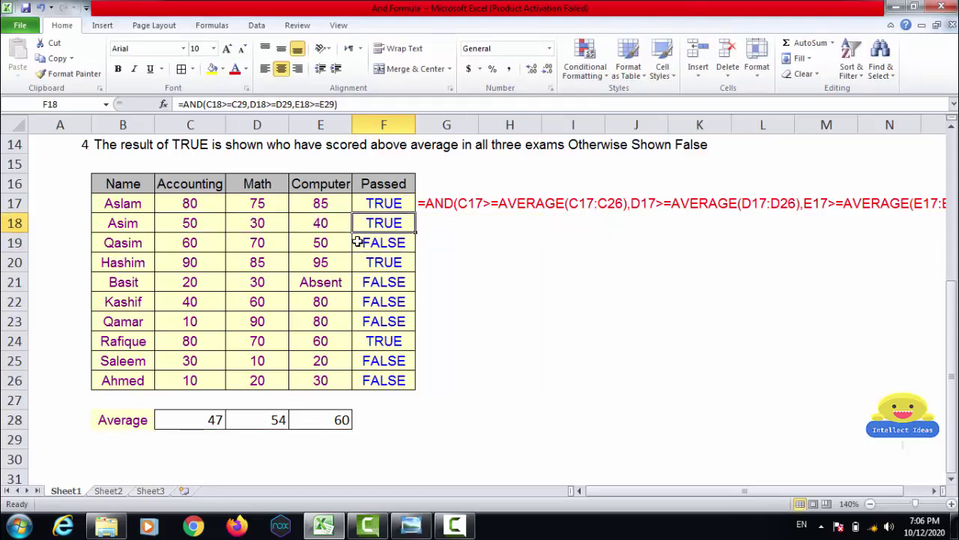
key(Up)
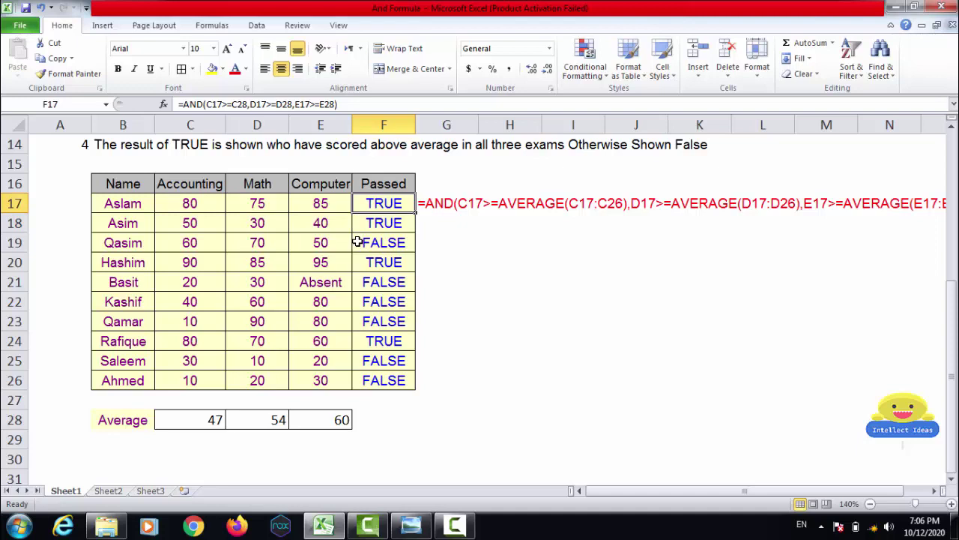
key(F2)
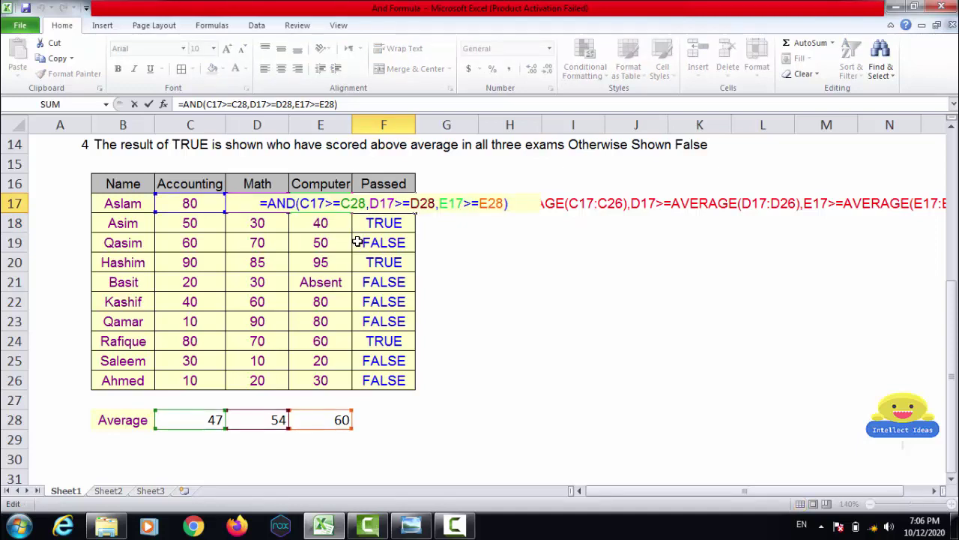
- Make the C28 and D28 references in F17's formula absolute with F4
key(Left)
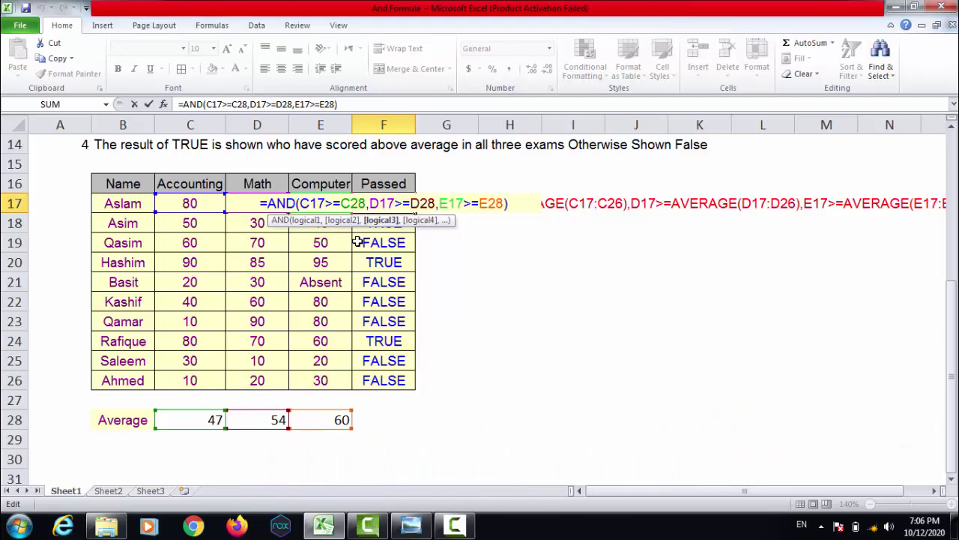
key(Left)
key(Left)
key(Left)
key(Left)
key(Left)
key(Left)
key(Left)
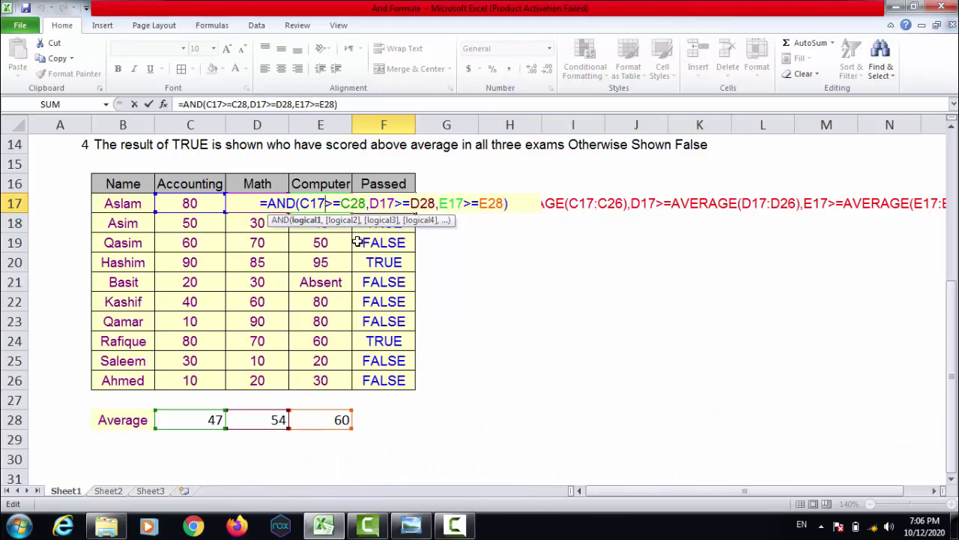
key(Left)
key(Left)
key(Left)
key(Right)
key(Right)
key(Right)
key(Right)
key(shift+Right)
key(shift+Right)
key(shift+Right)
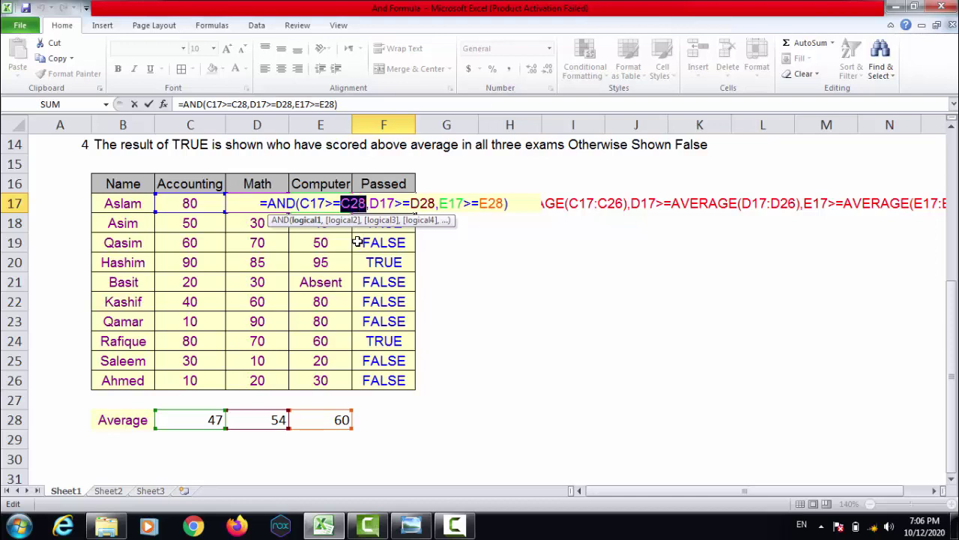
key(F4)
key(Right)
key(Right)
key(Right)
key(Right)
key(Right)
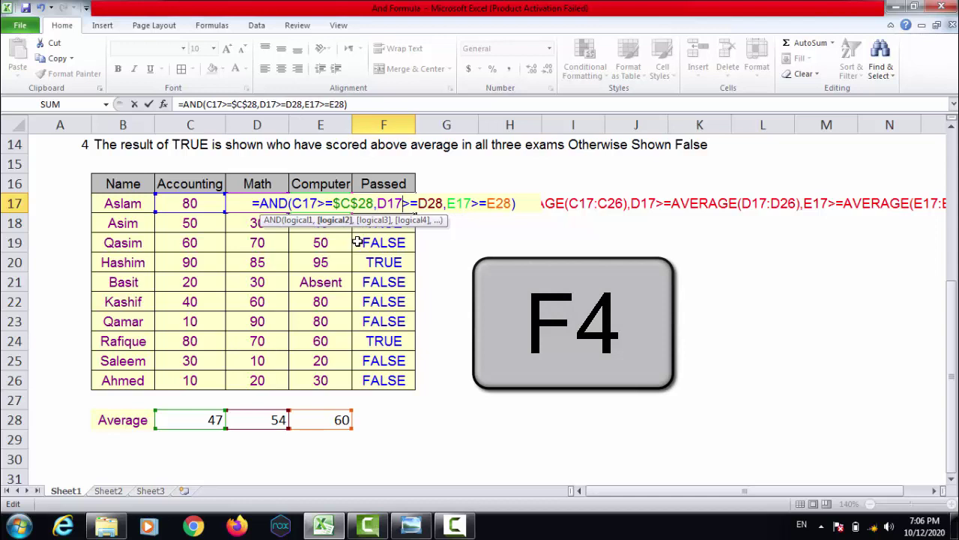
key(Left)
key(Right)
key(Right)
key(Right)
key(shift+Right)
key(shift+Right)
key(shift+Right)
key(F4)
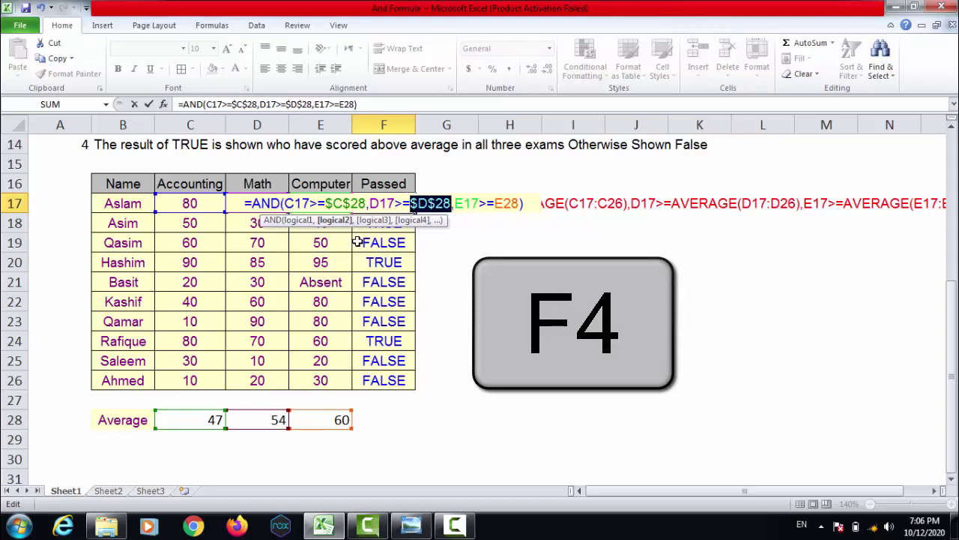
- Make E28 absolute as well and confirm the F17 formula
key(Right)
key(Right)
key(Right)
key(Right)
key(Right)
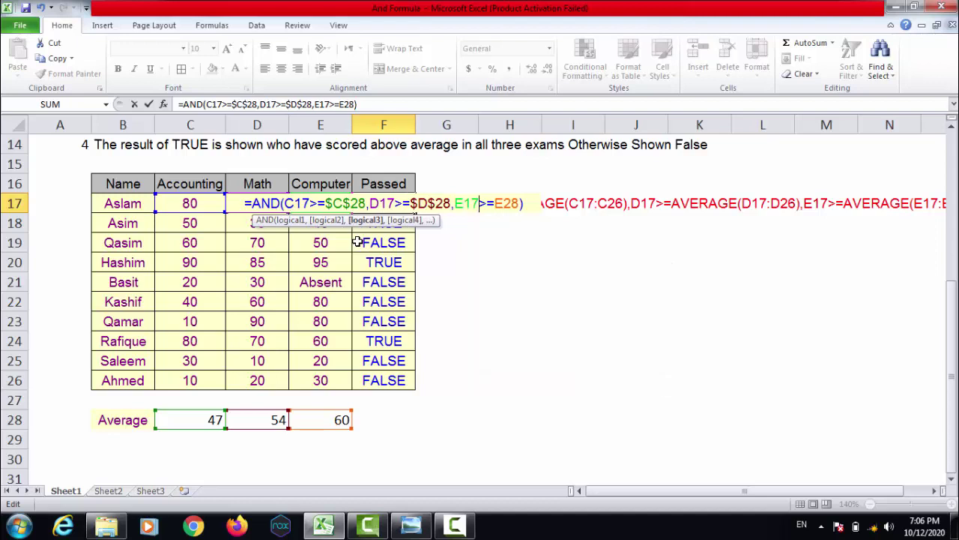
key(Right)
key(Right)
key(shift+Right)
key(shift+Right)
key(shift+Right)
key(shift+Right)
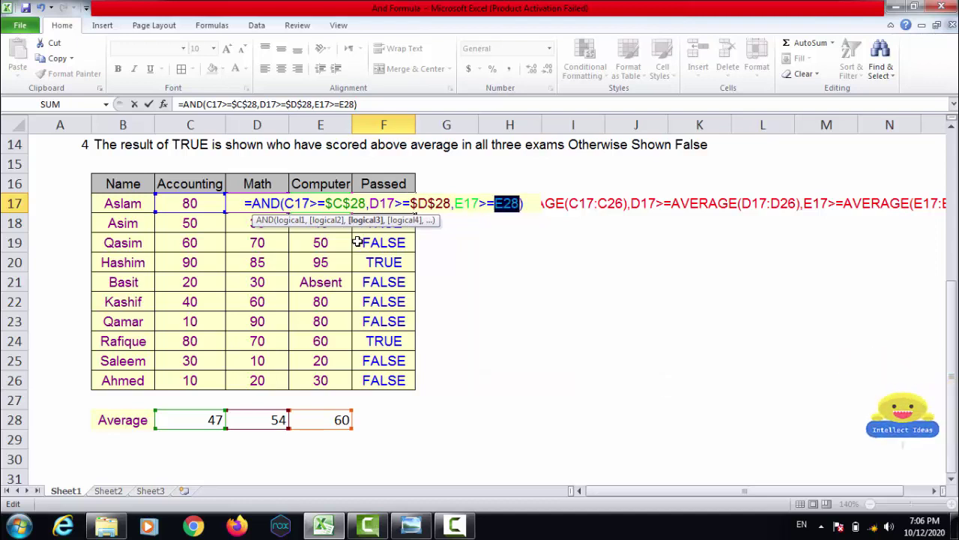
key(F4)
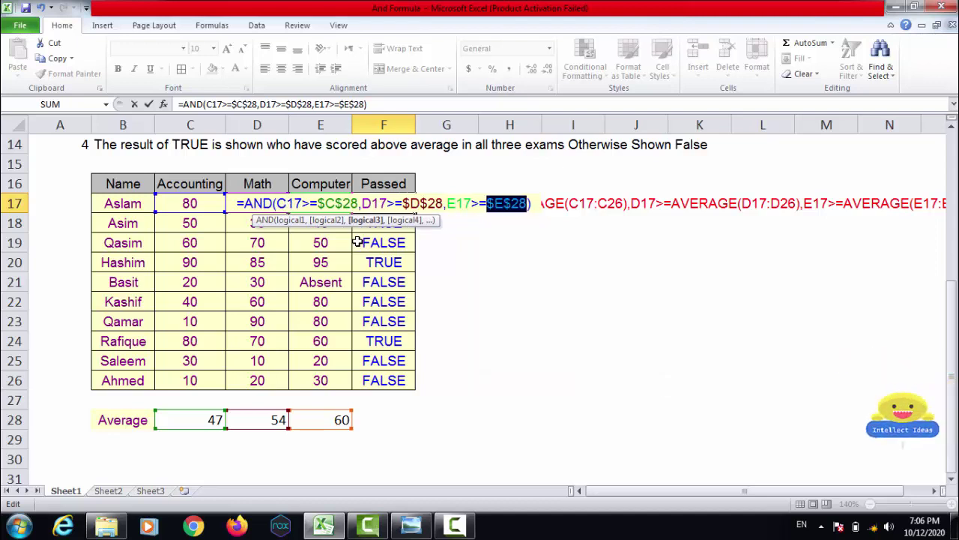
key(Return)
- Copy the corrected F17 formula and select the Passed cells below it
key(Up)
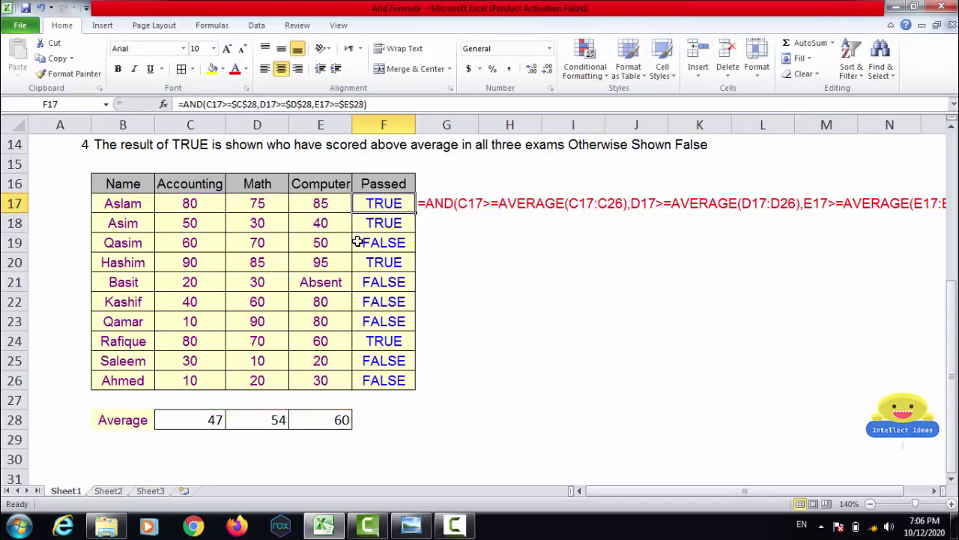
key(ctrl+c)
key(Down)
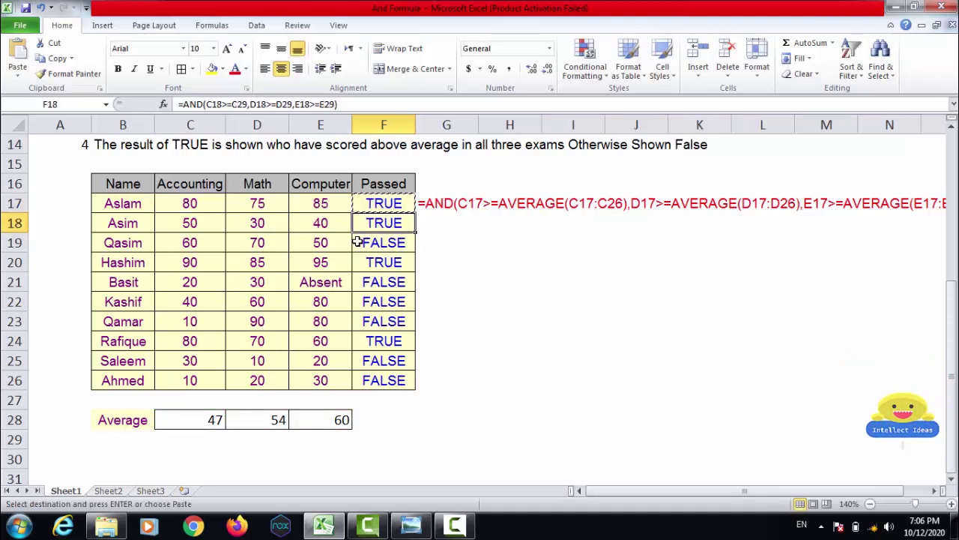
key(shift+Down)
key(shift+Down)
key(shift+Down)
key(shift+Down)
key(shift+Down)
key(shift+Down)
key(shift+Down)
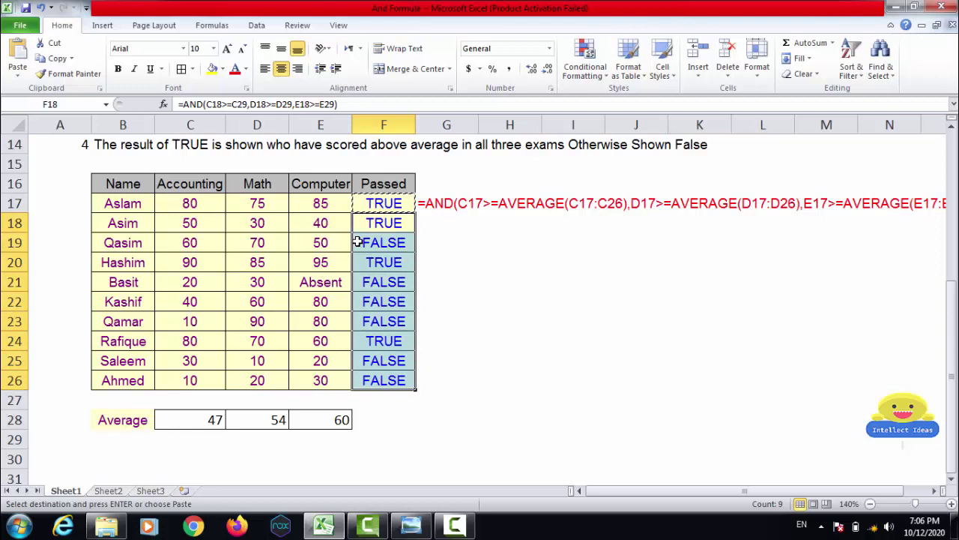
- Paste the corrected formula into F18:F26, so Asim's result turns FALSE
key(Return)
key(Down)
key(Up)
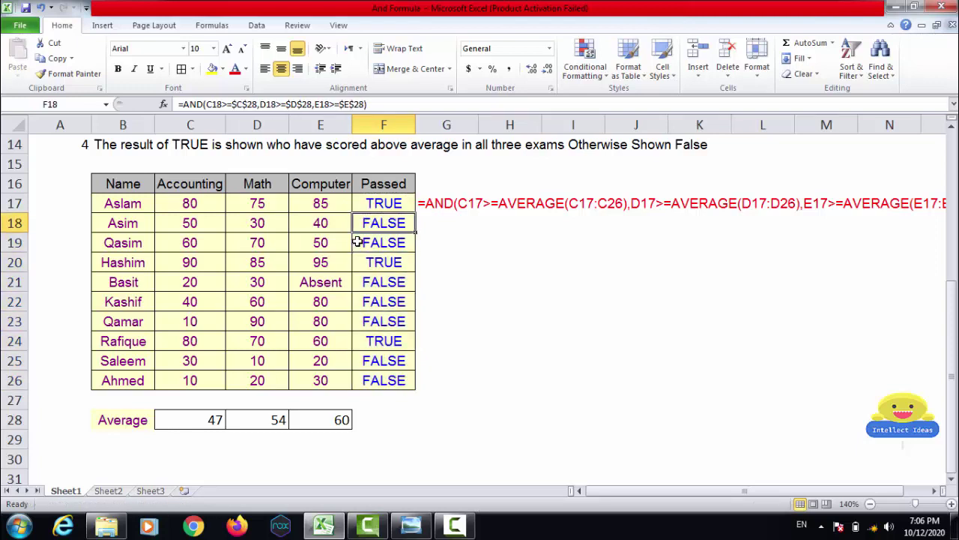
key(Down)
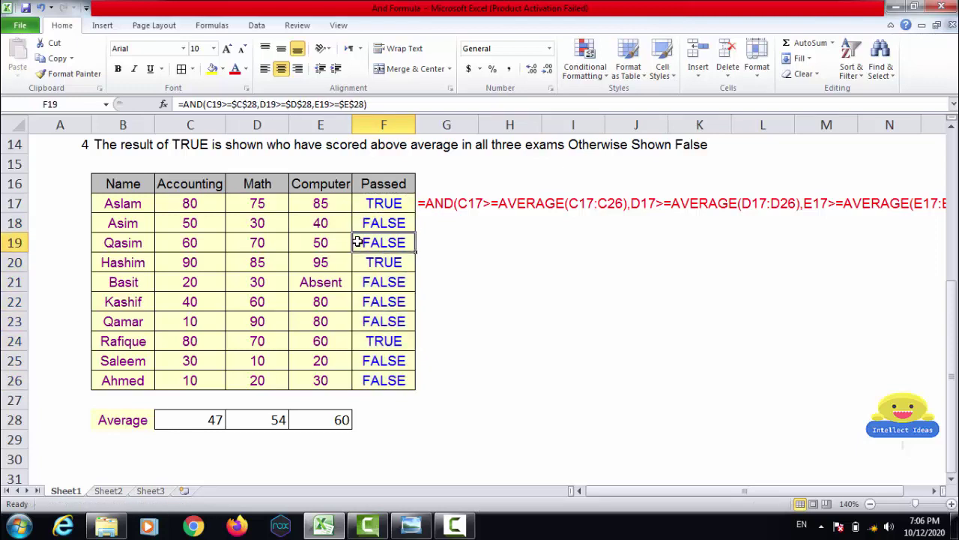
key(Up)
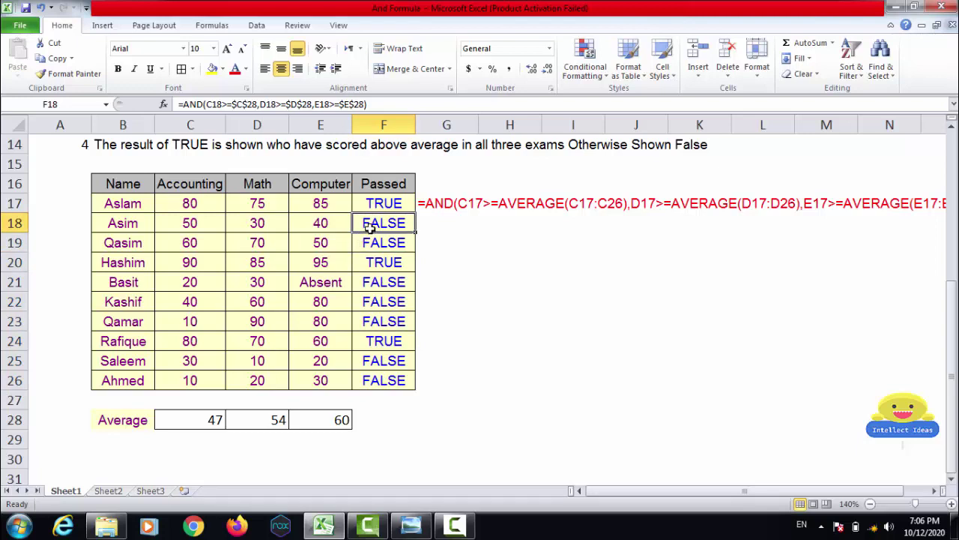
- Verify F18's formula uses $C$28, $D$28 and $E$28, then return to row 17
click(370, 229)
key(F2)
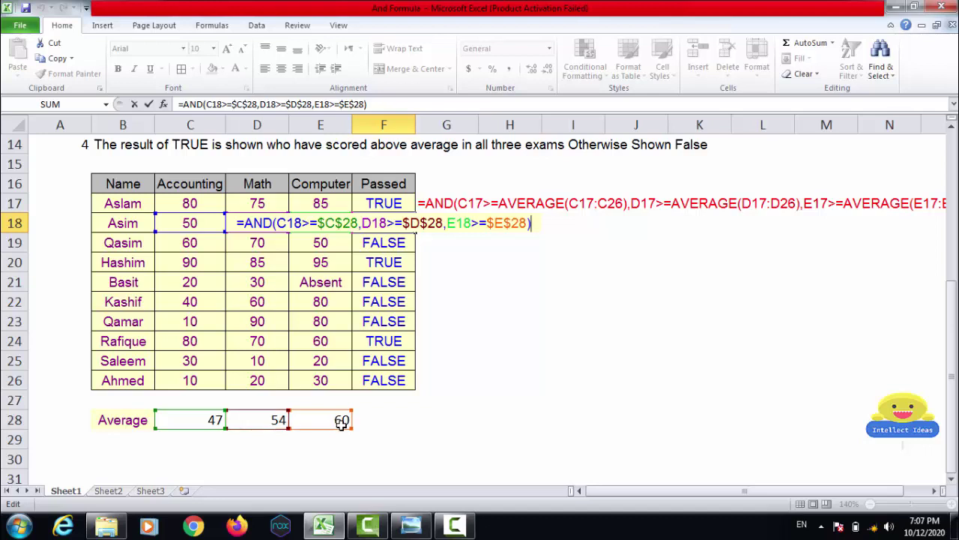
key(Return)
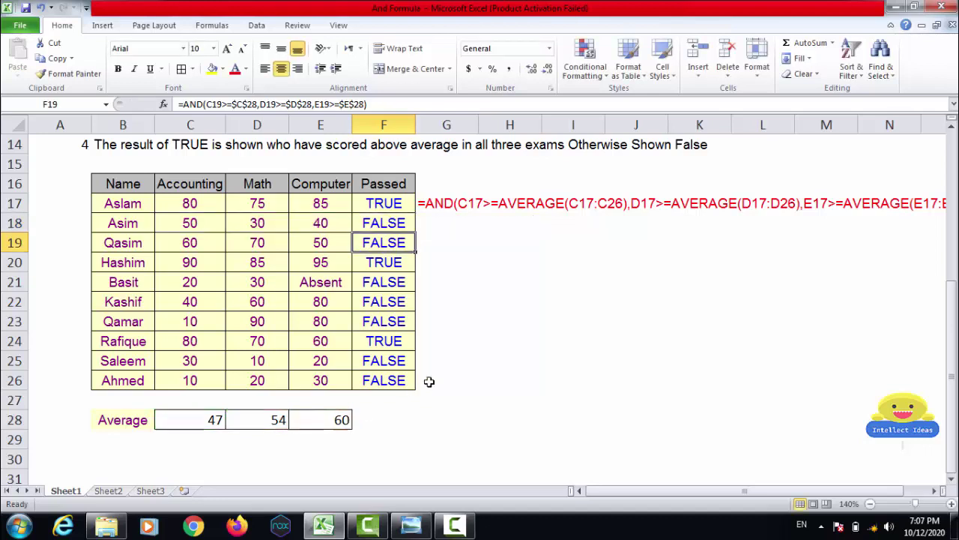
key(Up)
key(Up)
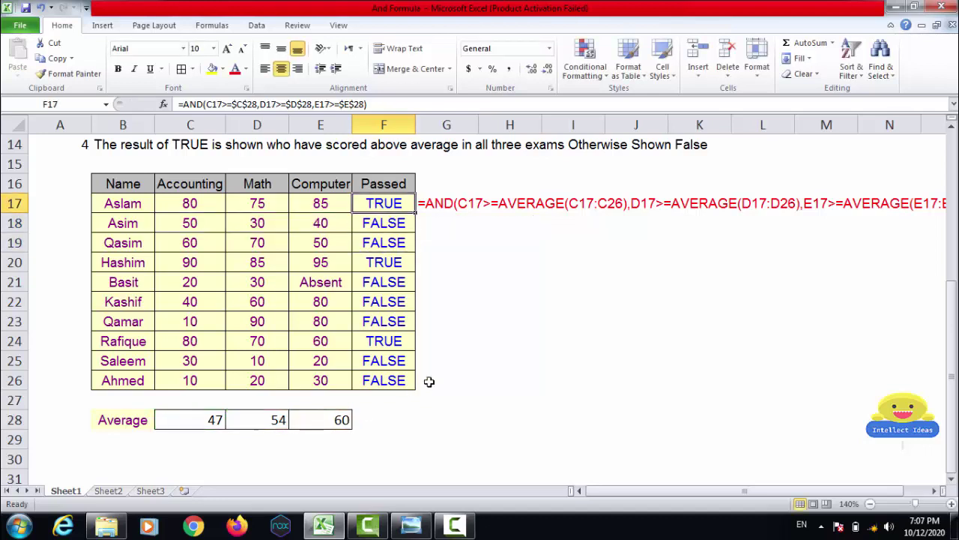
key(Right)
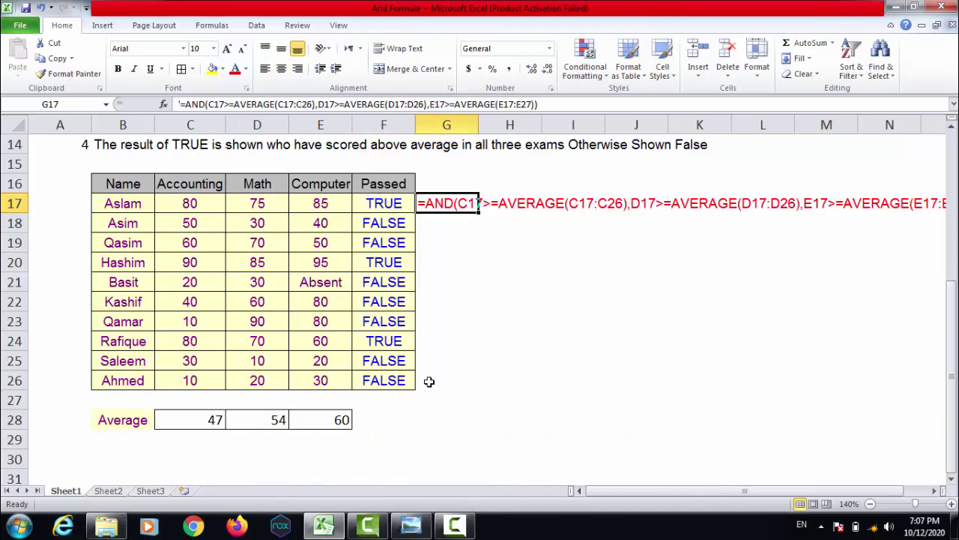
- Enter =AND(C17>D17,C17>E17) in G17, which shows FALSE for Aslam
key(Down)
key(Up)
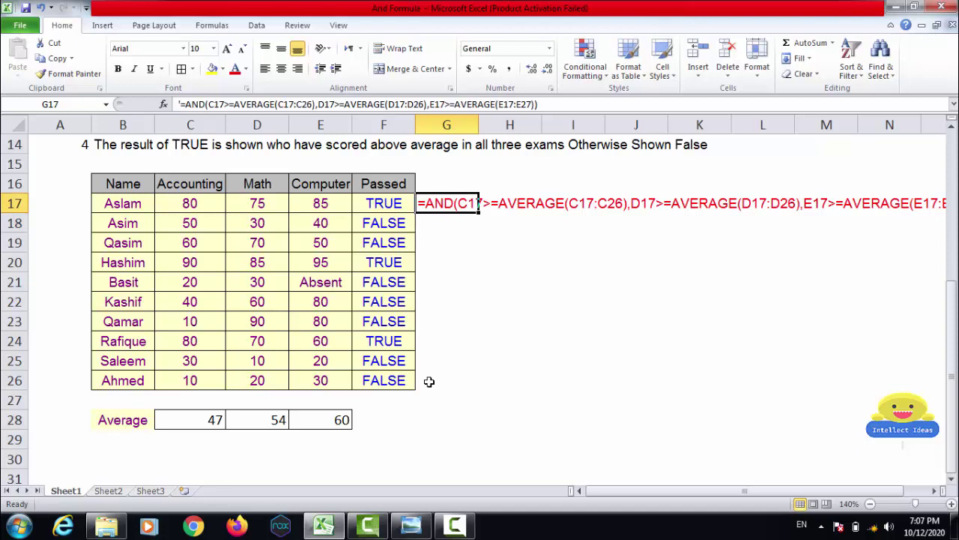
text(=)
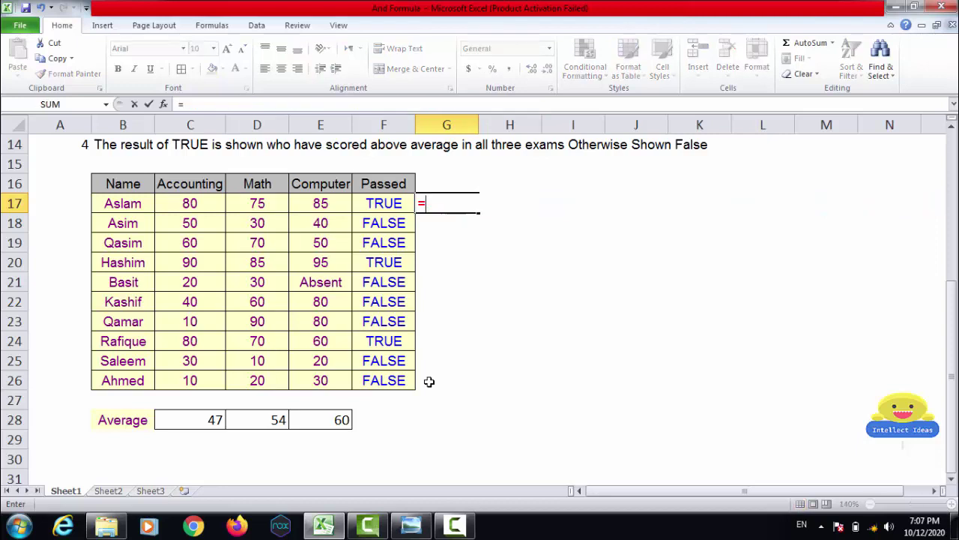
text(and)
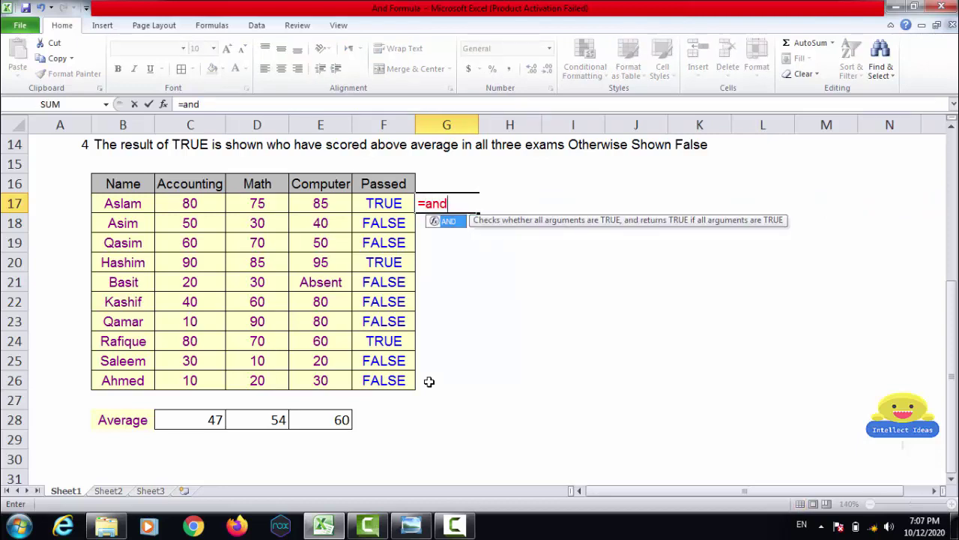
text(()
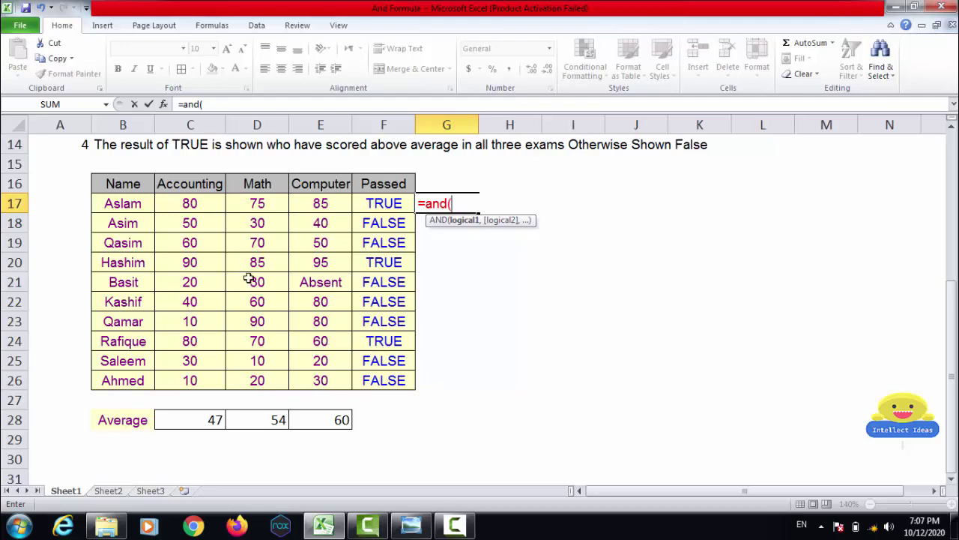
click(203, 203)
text(>)
click(256, 208)
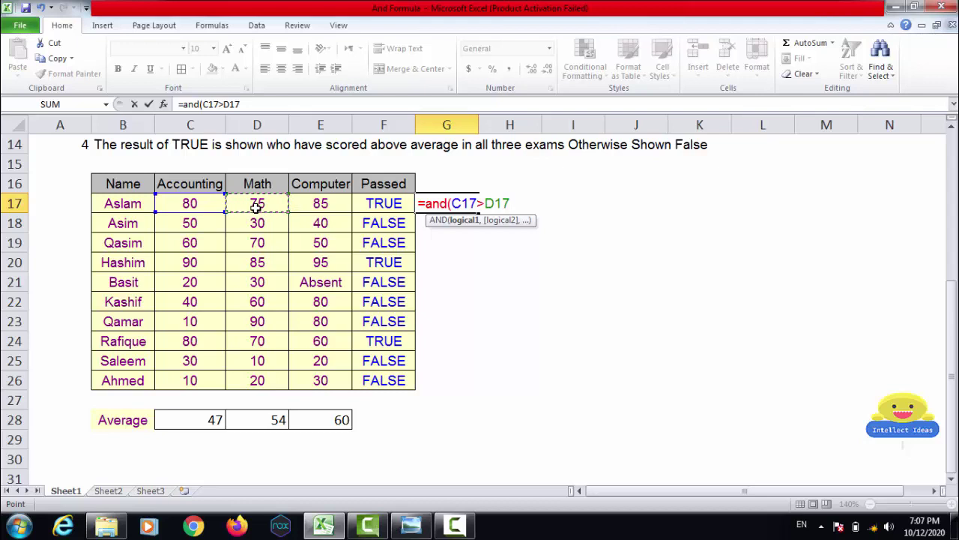
text(,)
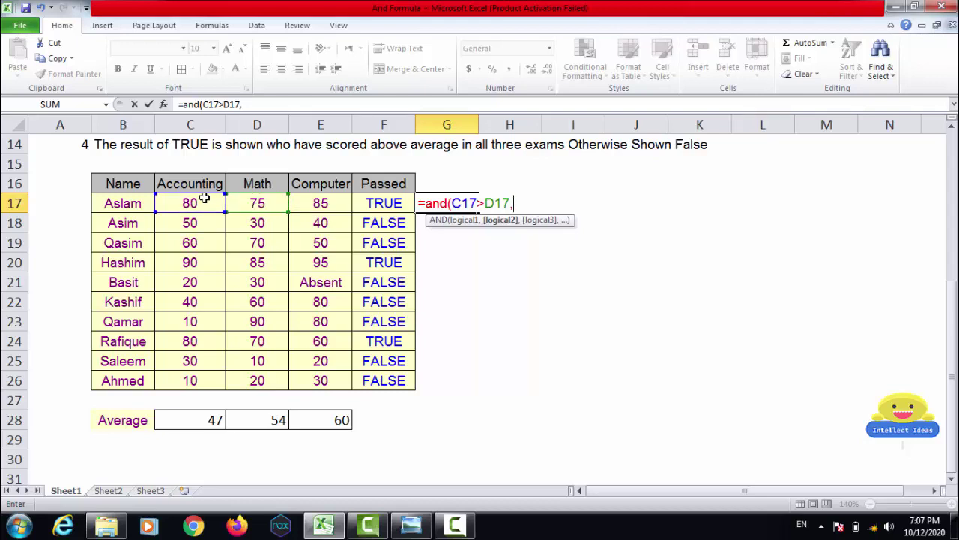
click(204, 197)
text(>)
text(e)
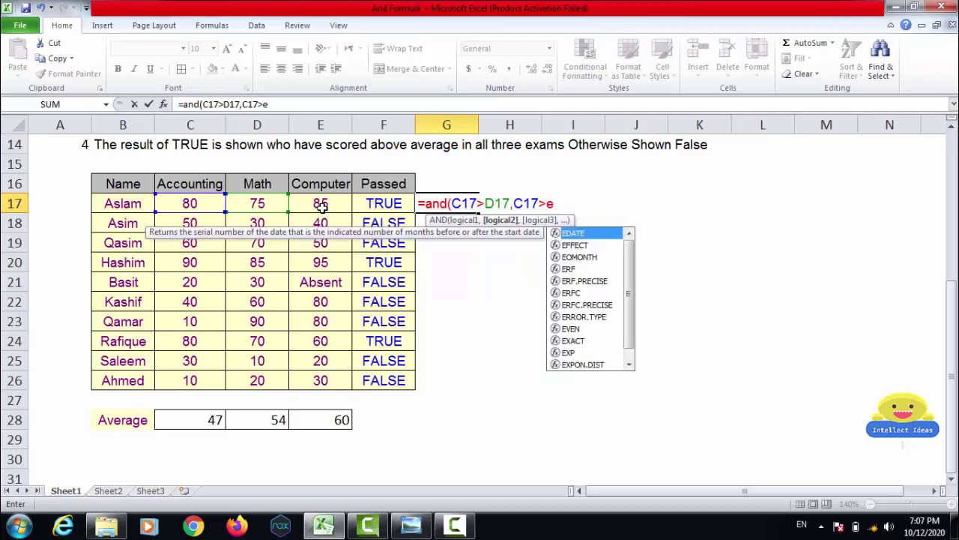
text(17)
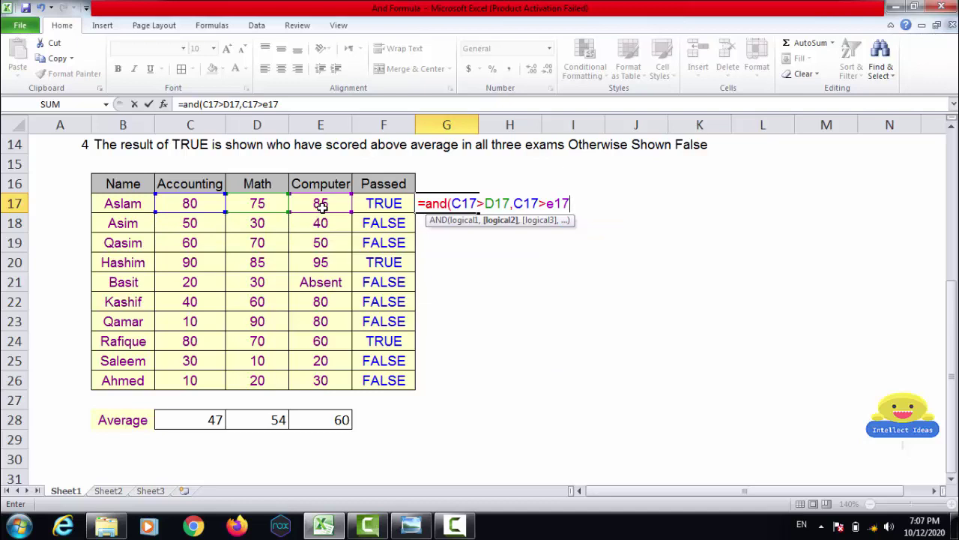
text())
key(Return)
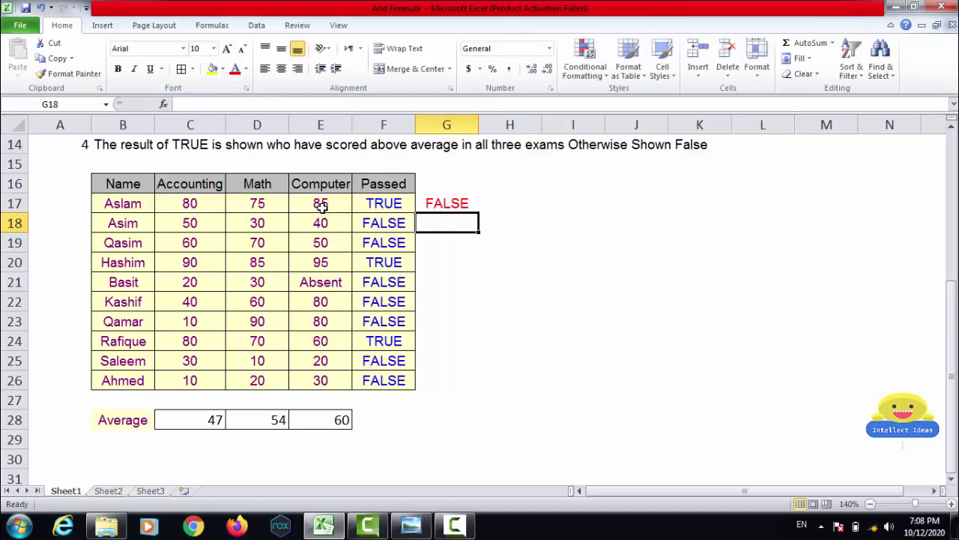
- Edit G17's second comparison to C17<E17 so the formula returns TRUE
key(Up)
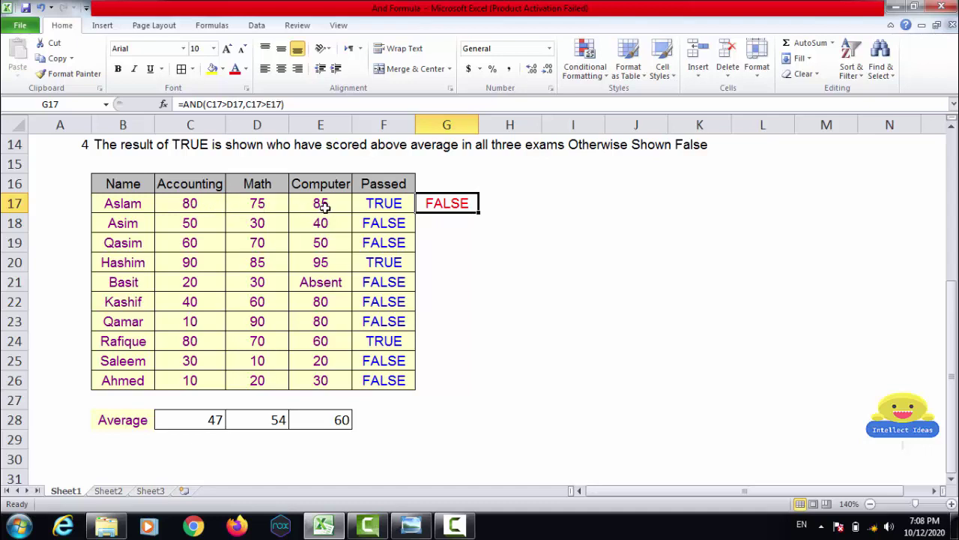
key(F2)
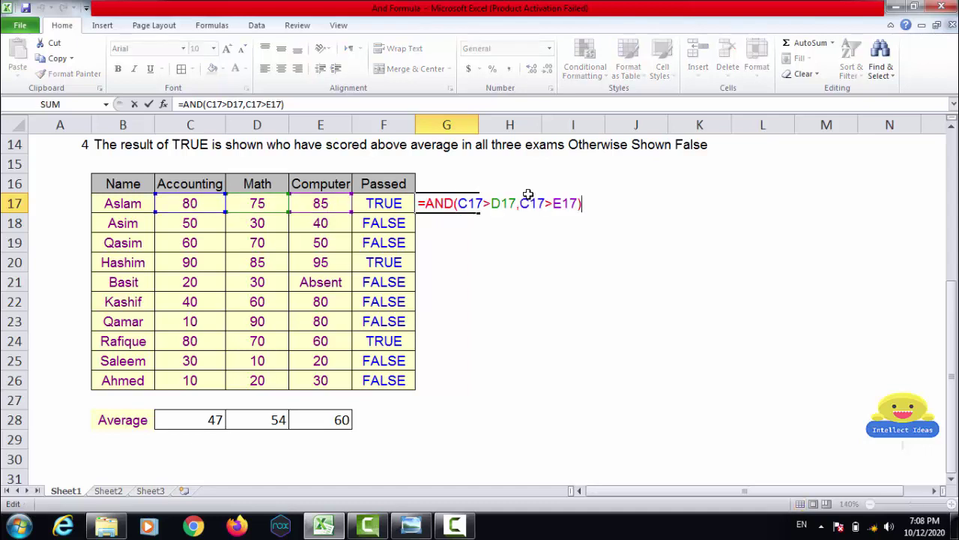
key(Left)
key(Left)
key(Left)
key(Left)
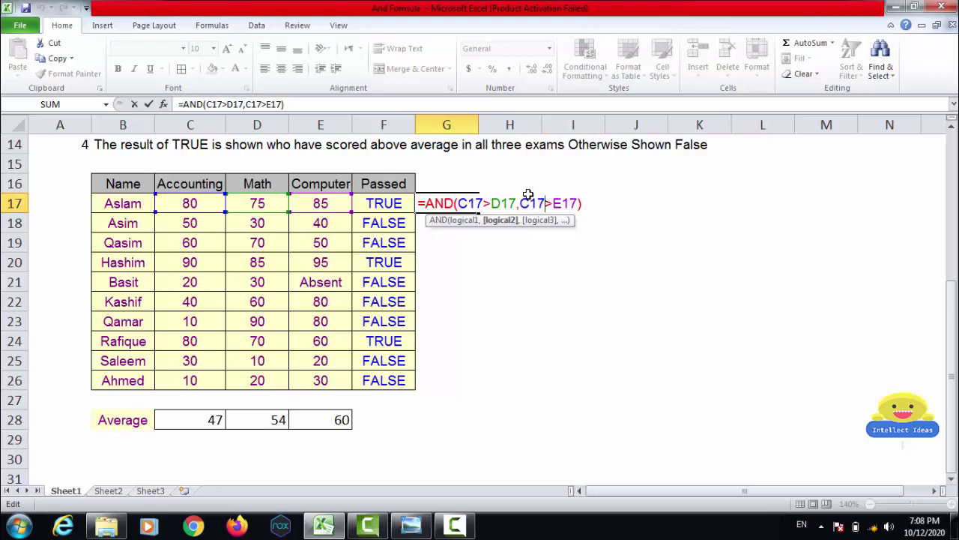
key(Delete)
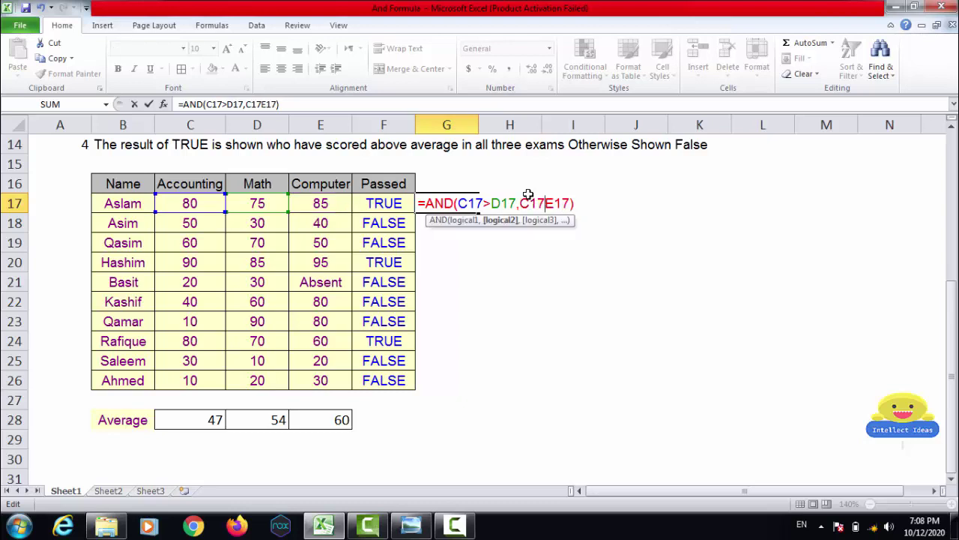
text(<)
key(Return)
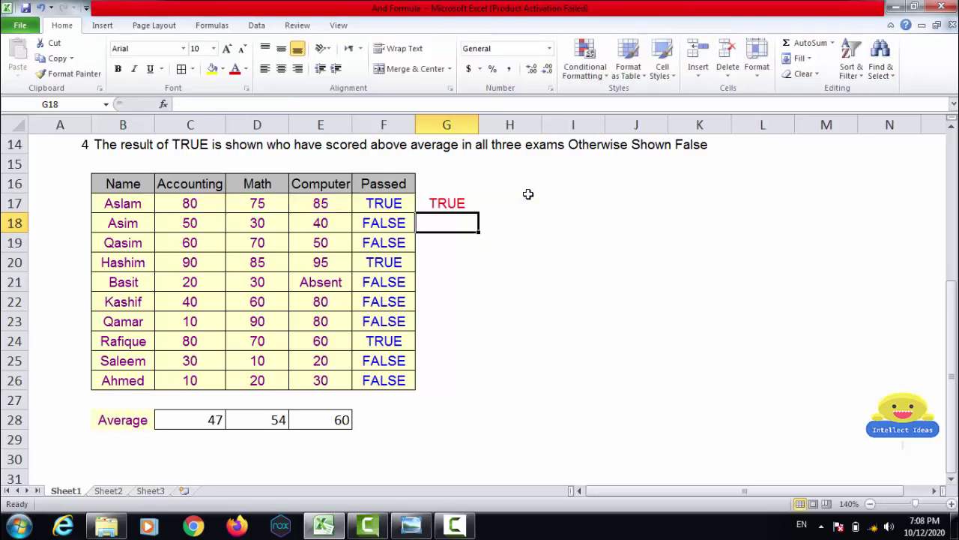
- Copy the G17 formula and move to G18 to paste it
click(527, 194)
key(Up)
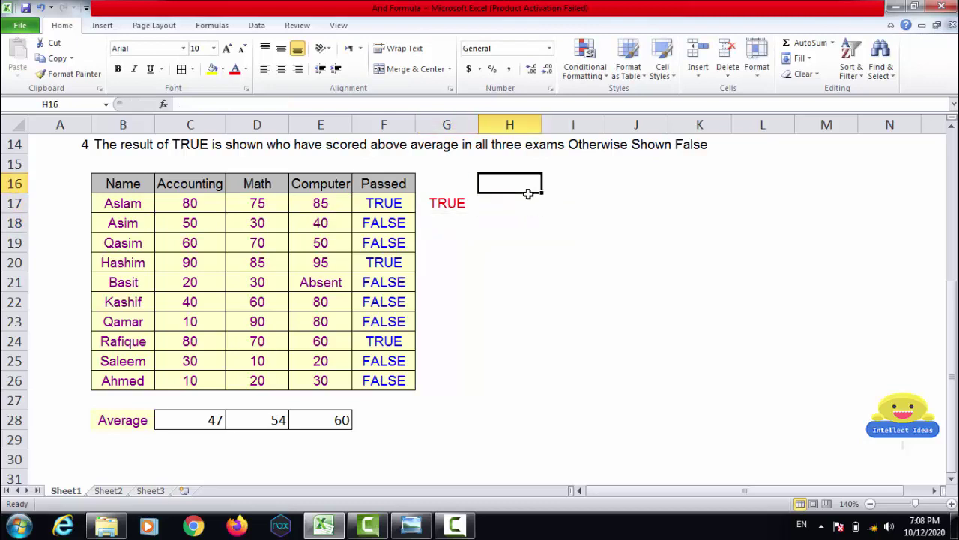
key(Left)
key(Down)
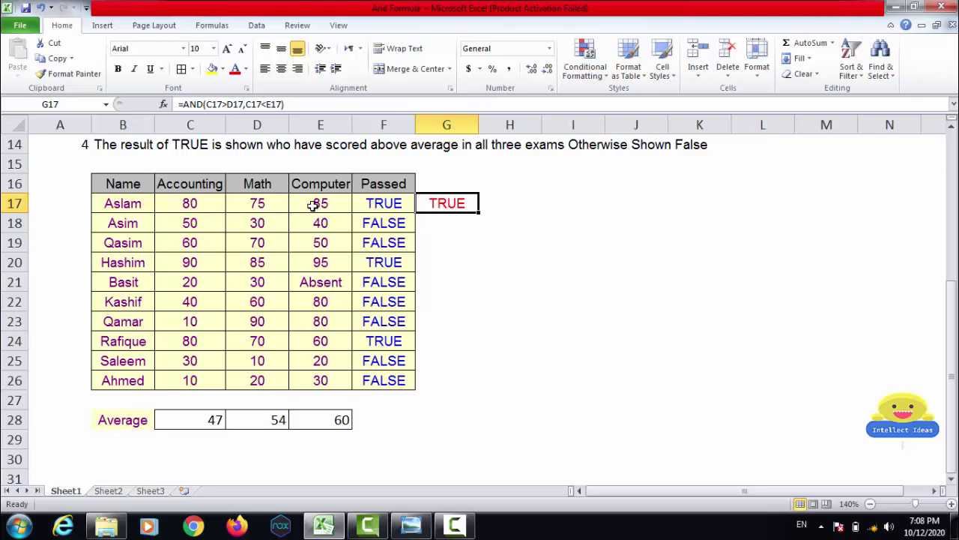
key(ctrl+c)
key(Down)
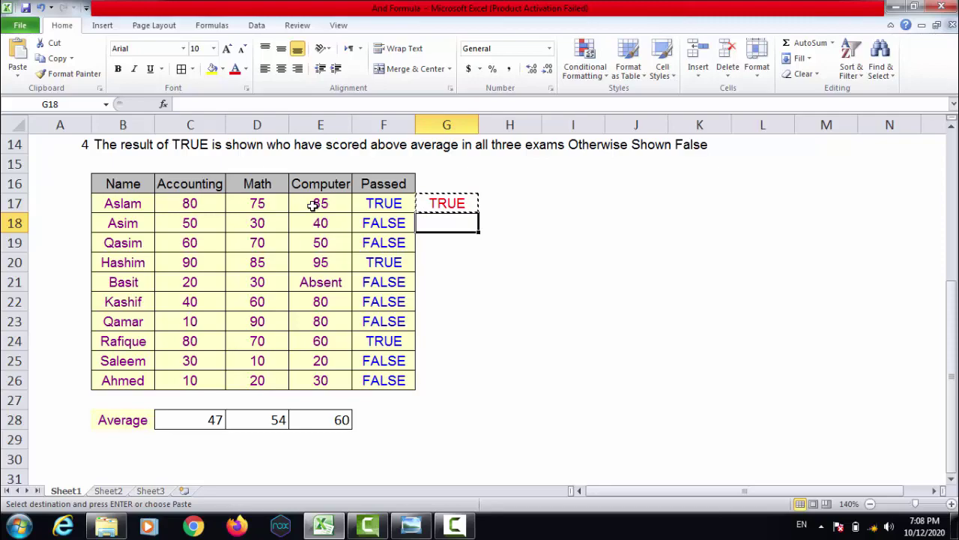
- Paste the AND formula into G18 and change its second comparison from < to >, so it returns TRUE
key(Return)
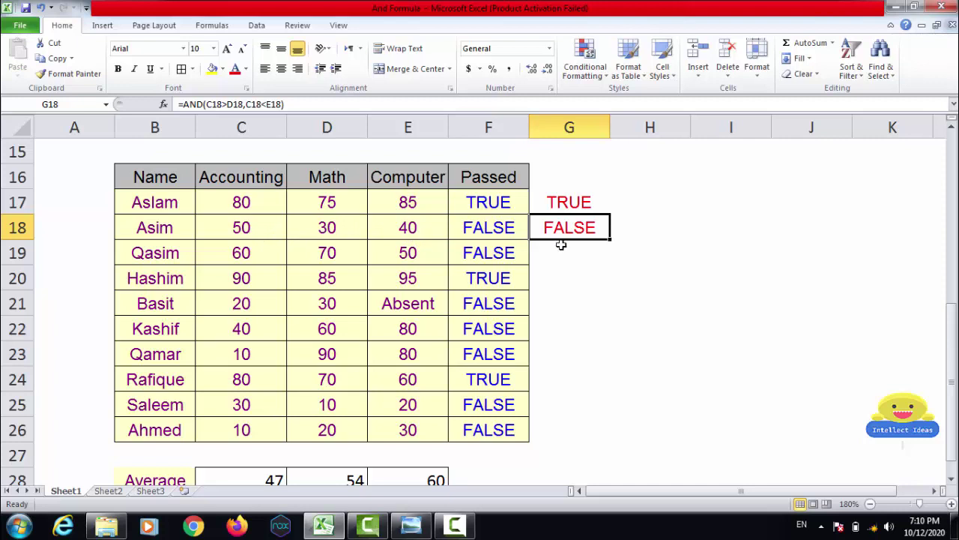
key(F2)
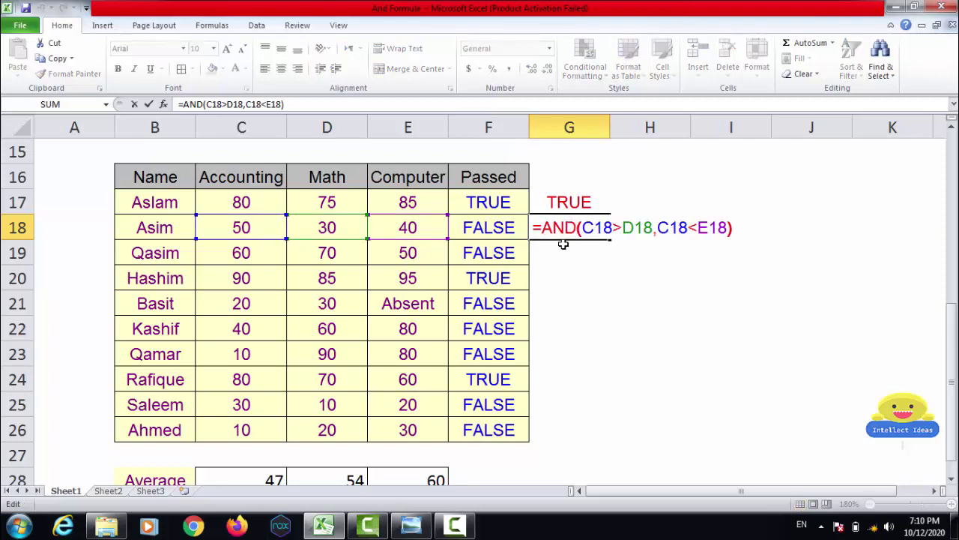
key(Left)
key(Left)
key(Left)
key(Left)
key(Left)
key(shift+Right)
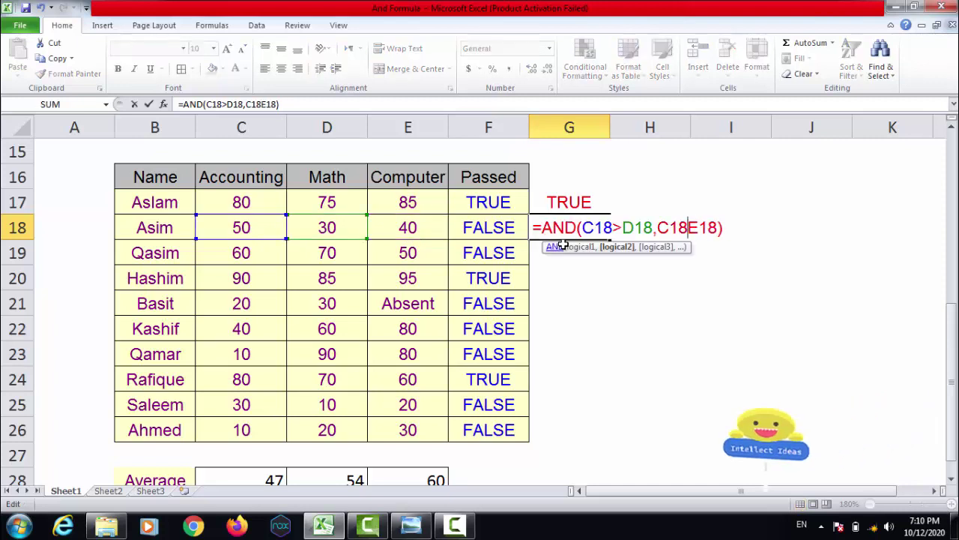
text(>)
key(Return)
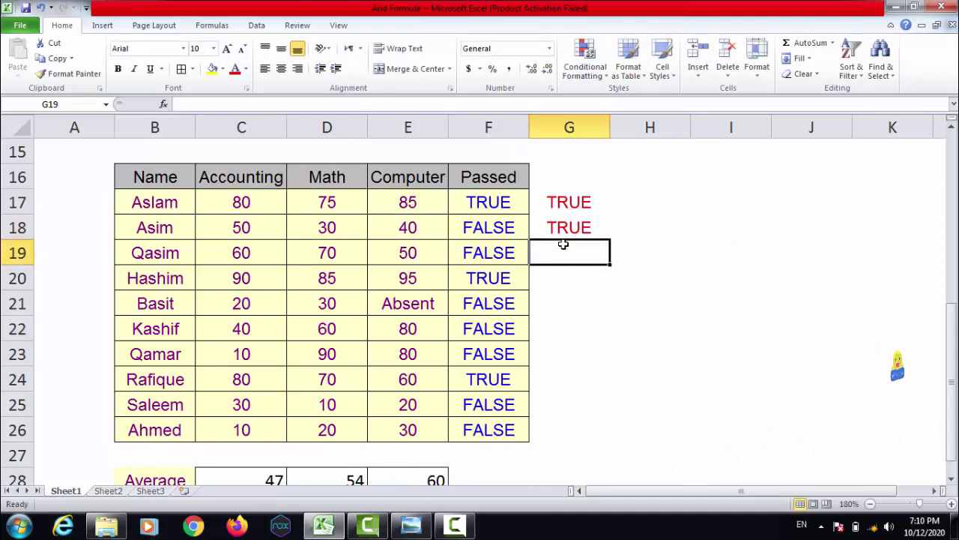
key(Up)
key(Up)
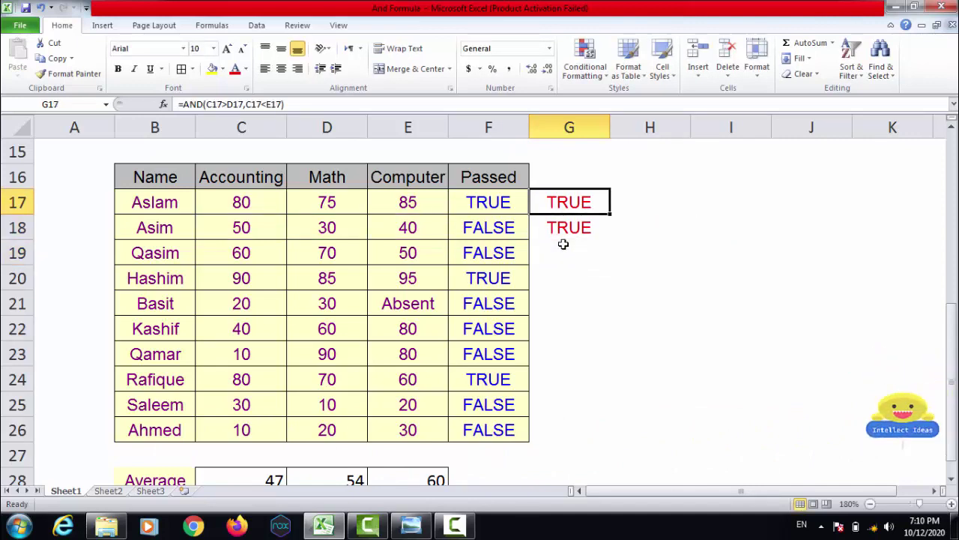
click(563, 244)
- Copy the G17 AND formula into G18:G26, giving TRUE for two students and FALSE for the rest
key(Down)
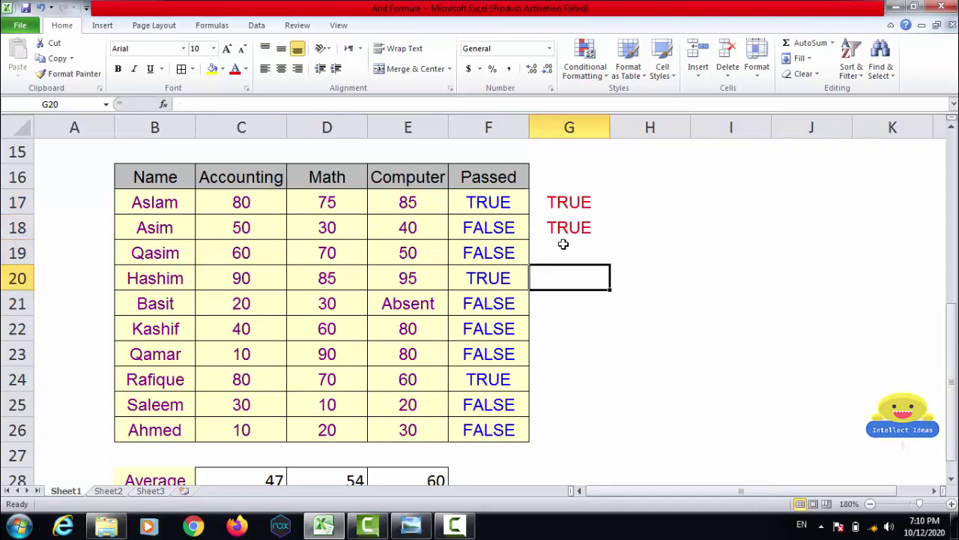
key(Down)
key(Up)
key(Up)
key(Up)
key(Up)
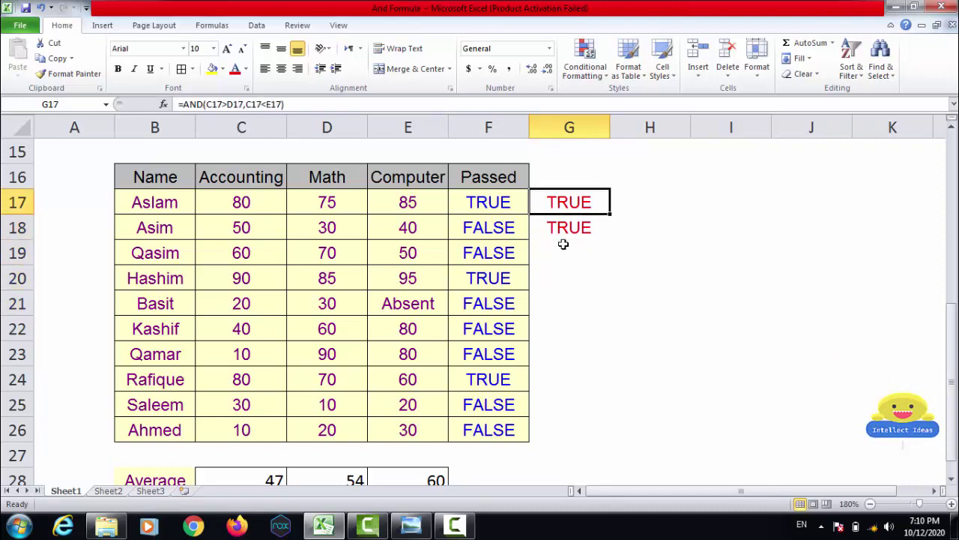
key(ctrl+c)
key(Down)
key(shift+Down)
key(shift+Down)
key(shift+Down)
key(shift+Down)
key(shift+Down)
key(shift+Down)
key(shift+Down)
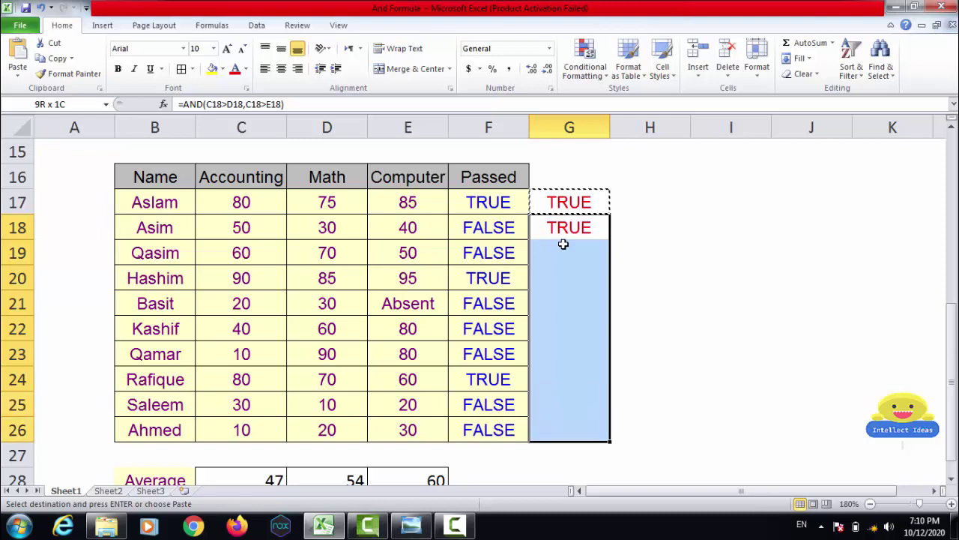
key(Return)
key(Up)
key(Up)
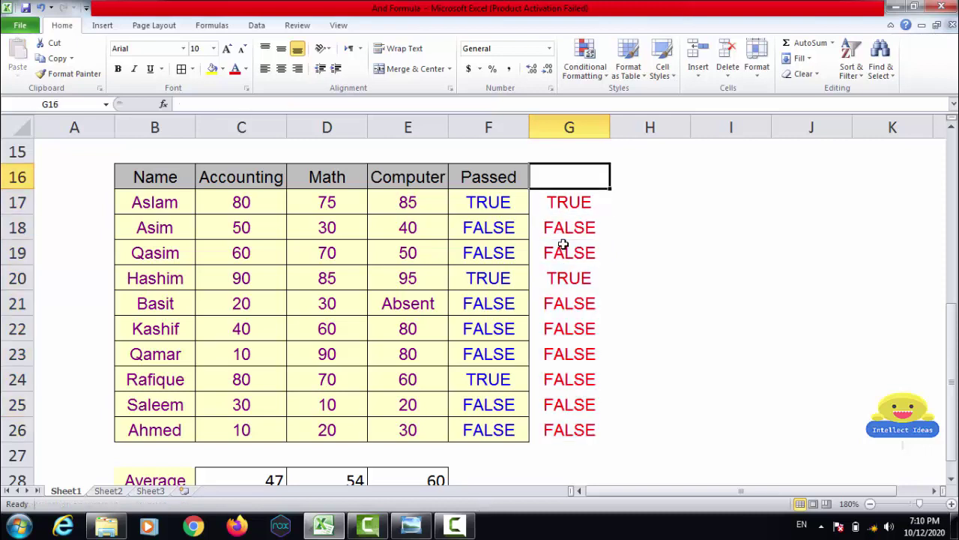
key(Down)
key(Right)
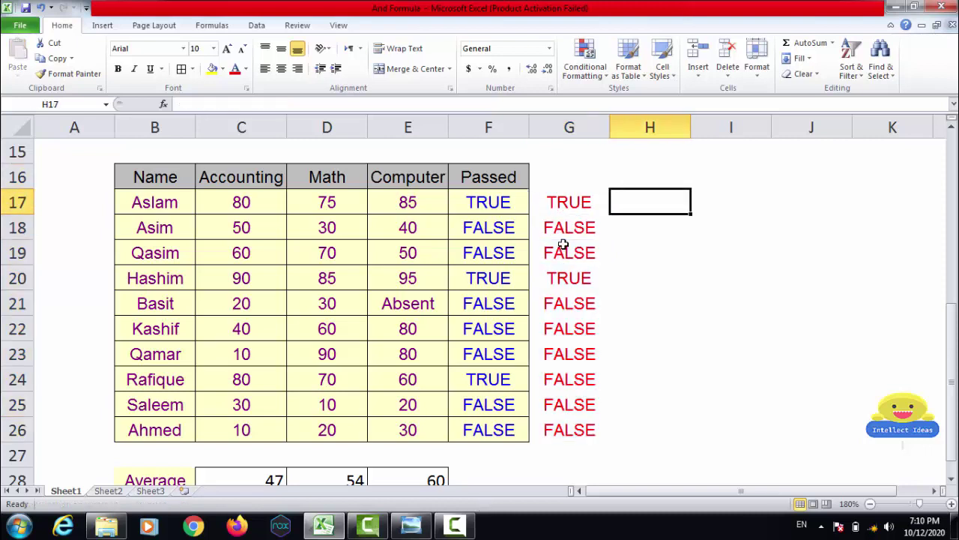
key(Up)
key(Up)
key(Up)
key(Up)
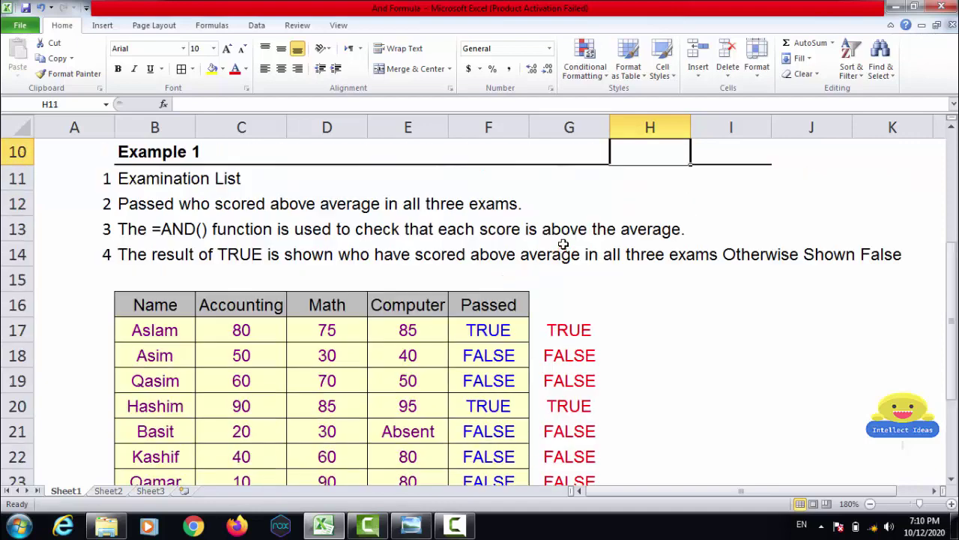
key(Up)
key(Up)
key(Up)
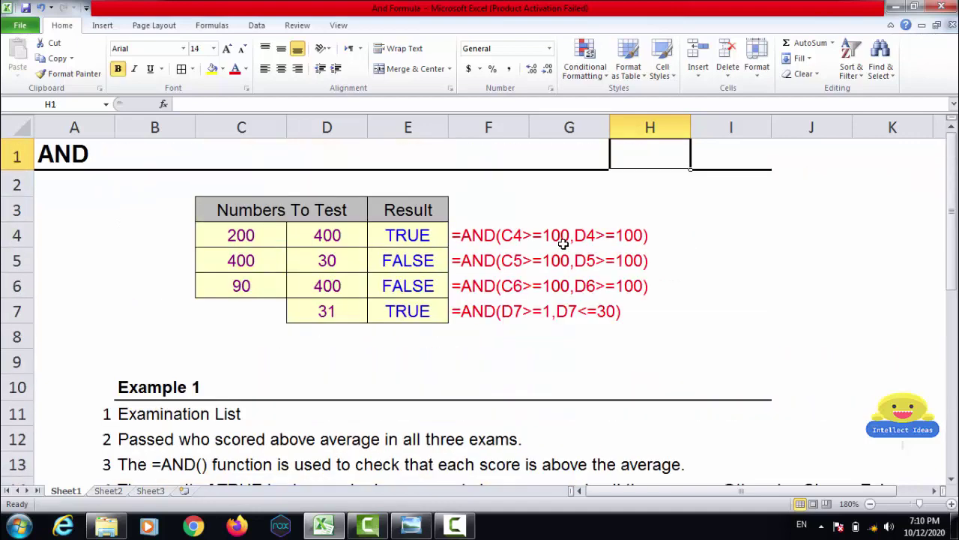